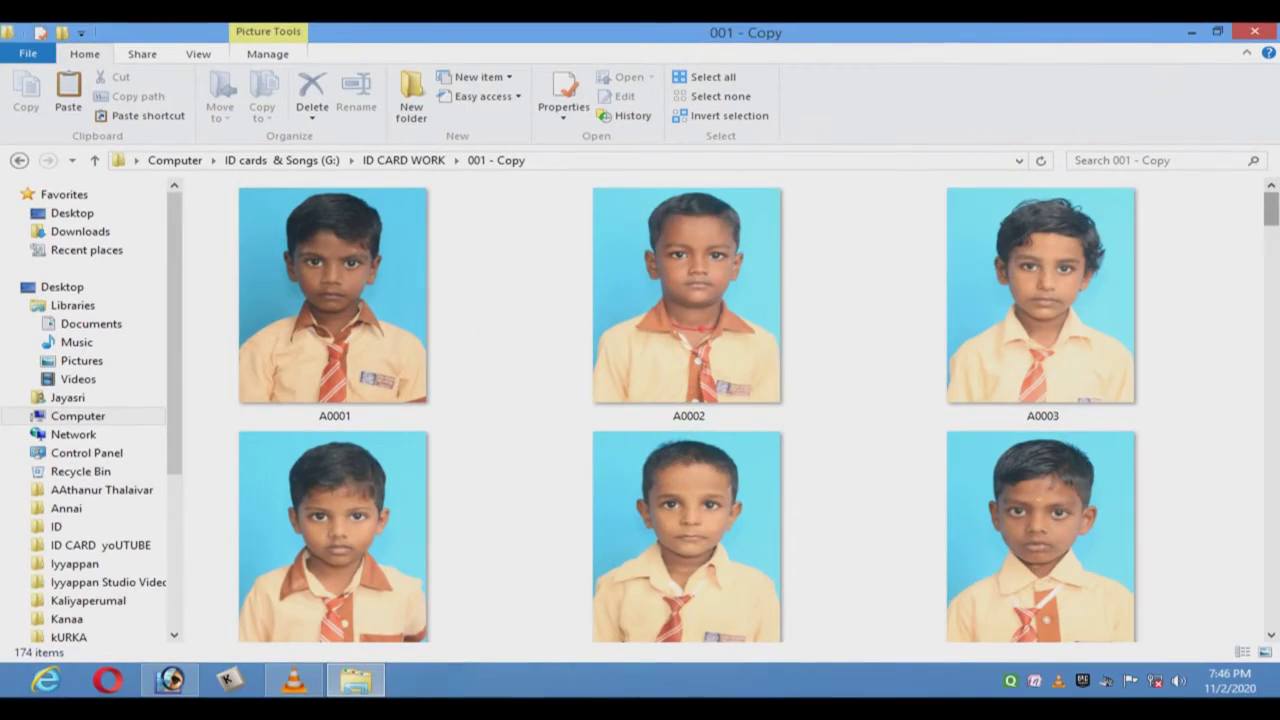
# Look through the numbered student photos in the 001 - Copy folder, checking their file names
pyautogui.scroll(-8, 690, 410)
pyautogui.scroll(-6, 690, 410)
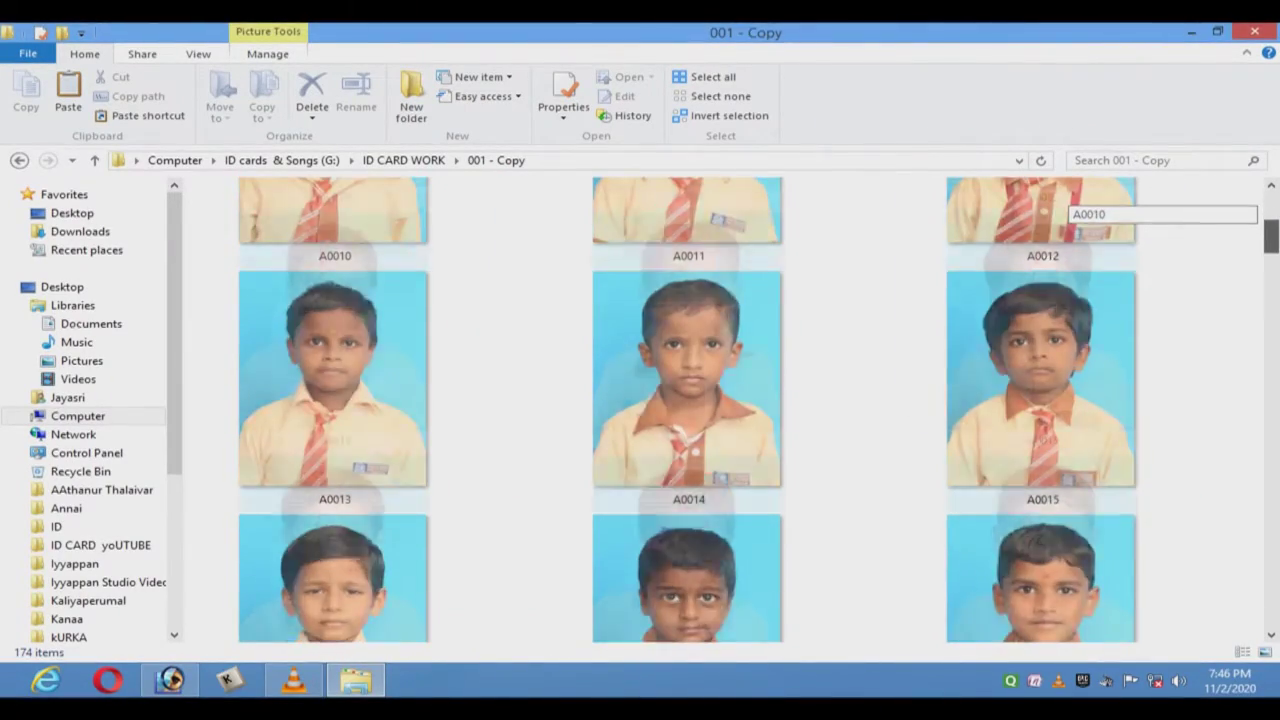
pyautogui.scroll(-15, 690, 410)
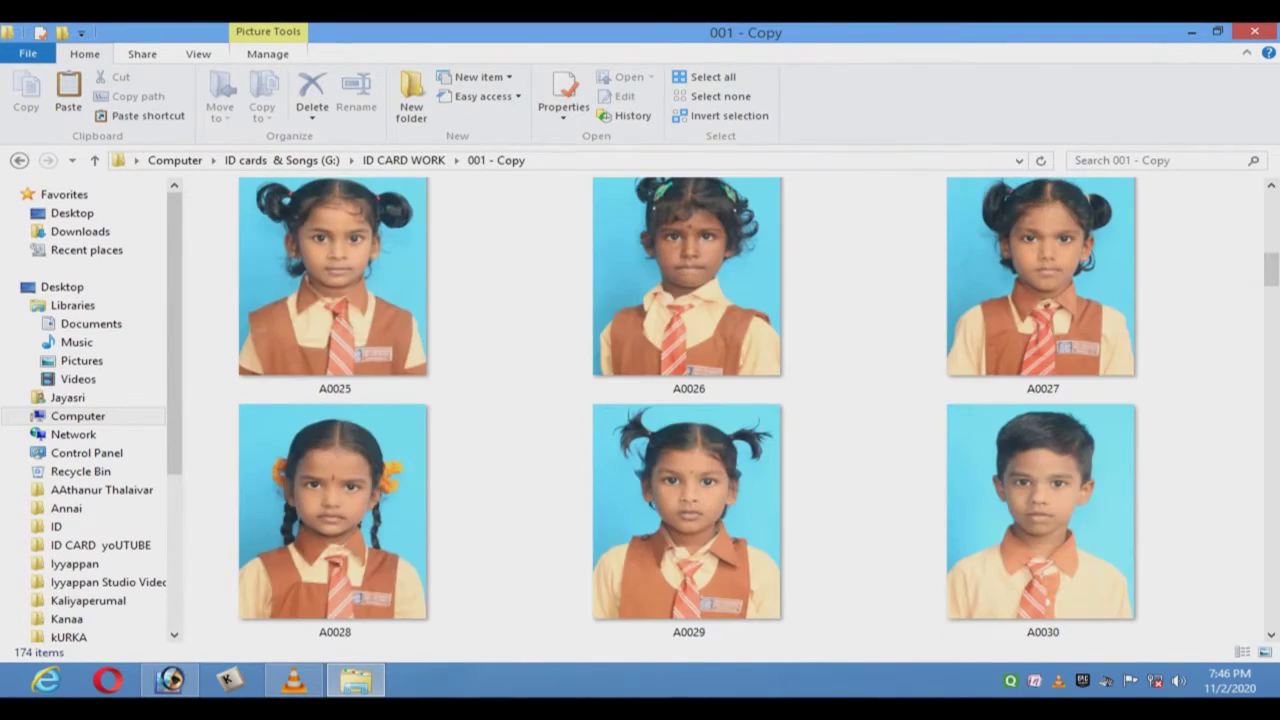
pyautogui.scroll(-4, 690, 410)
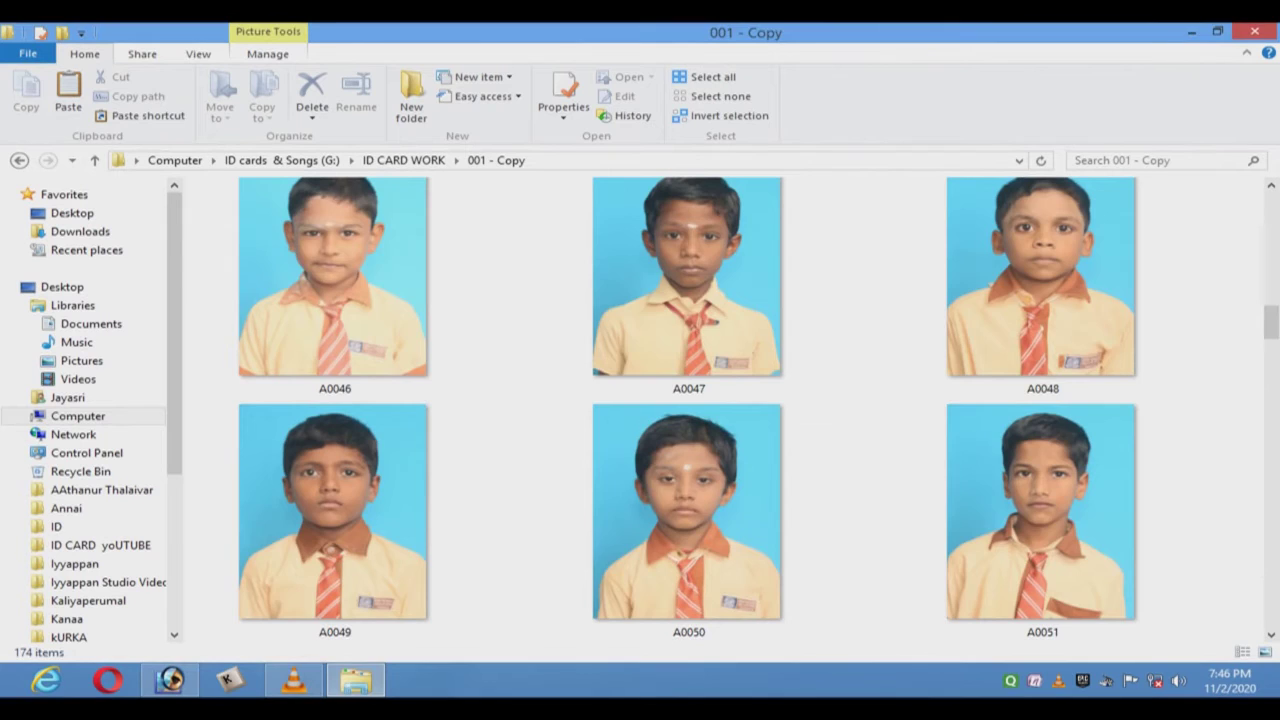
pyautogui.scroll(-6, 690, 410)
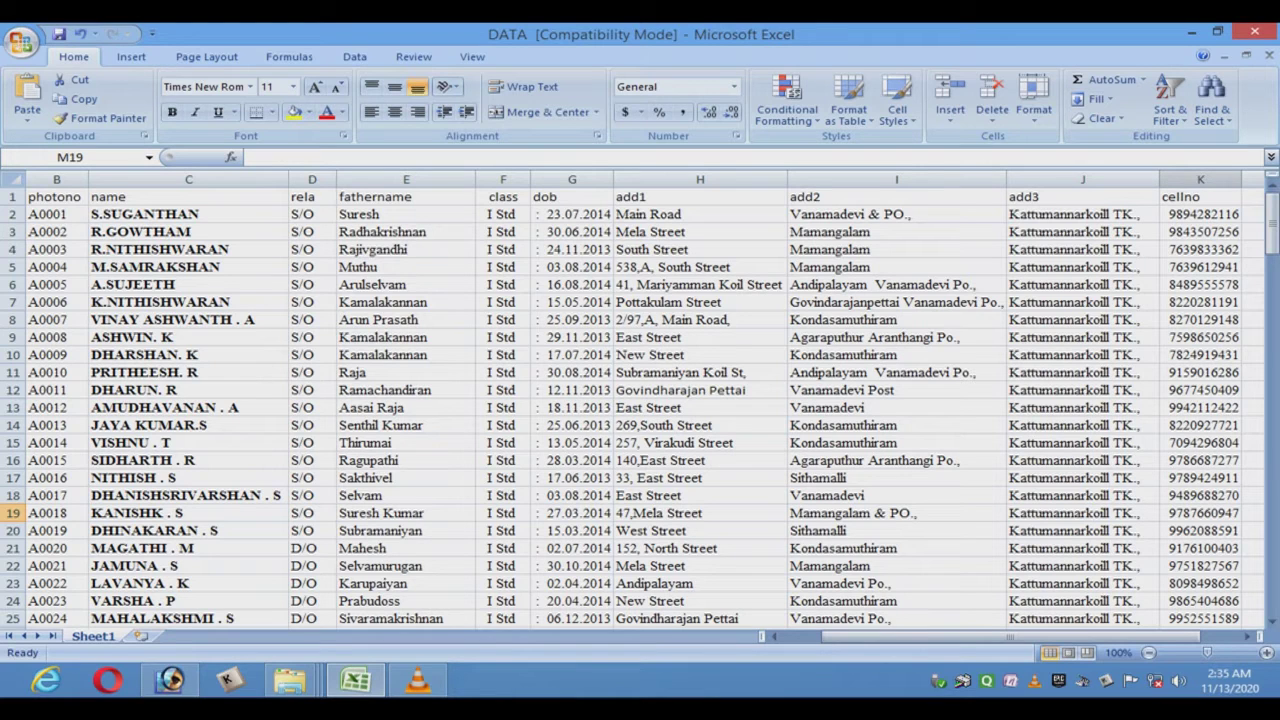
# Review the header row of the DATA workbook from photono through name, rela, fathername, class, dob and address fields to cellno
pyautogui.click(56, 197)
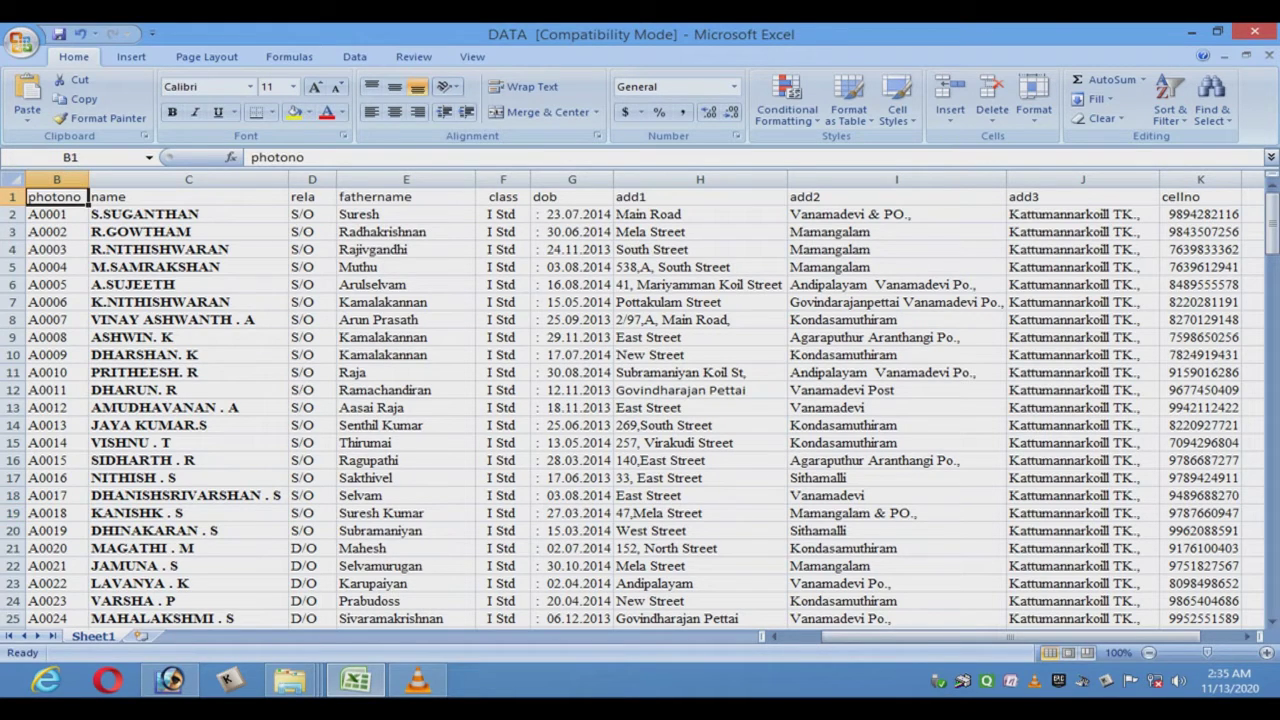
pyautogui.click(188, 197)
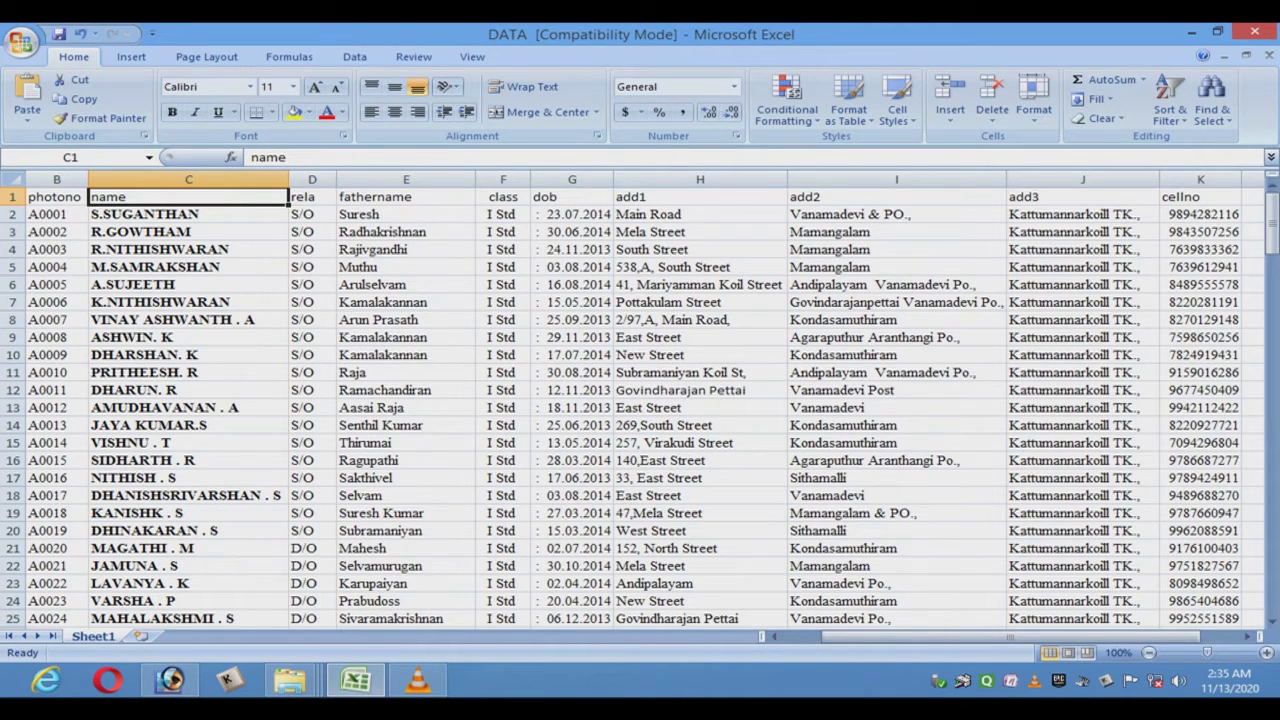
pyautogui.click(312, 197)
pyautogui.click(406, 197)
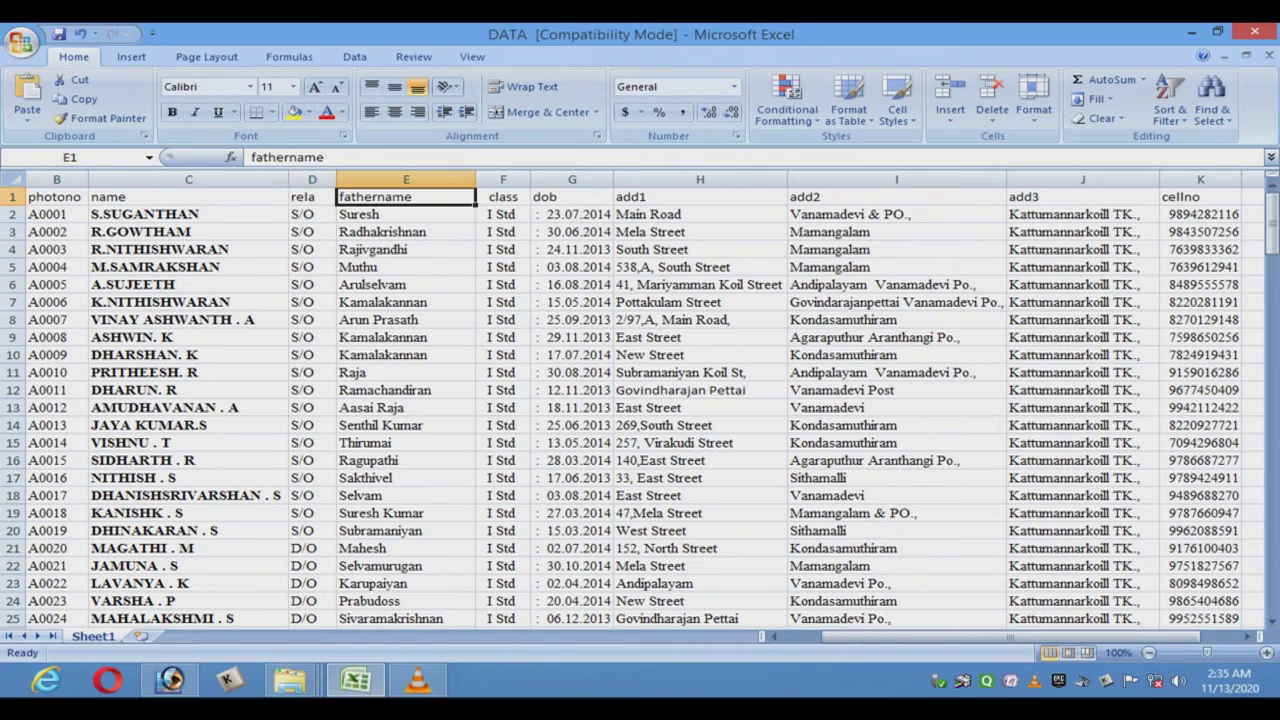
pyautogui.click(503, 197)
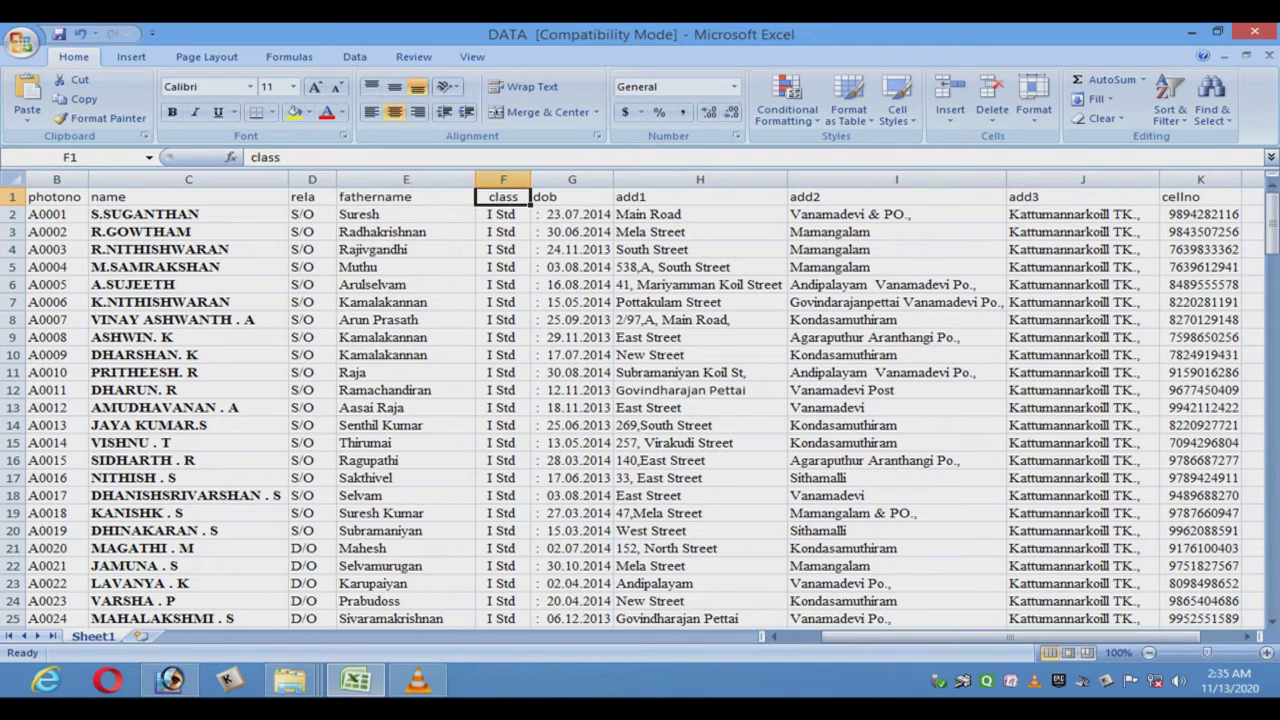
pyautogui.click(572, 197)
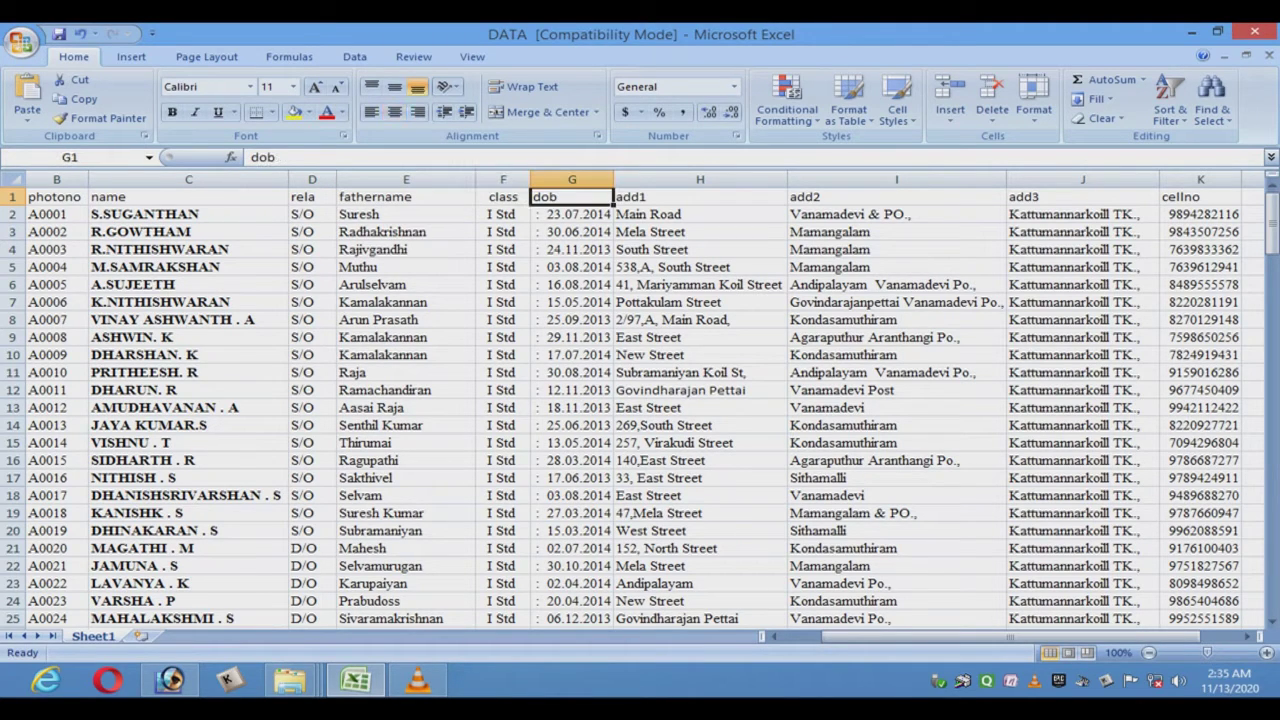
pyautogui.click(700, 197)
pyautogui.click(896, 197)
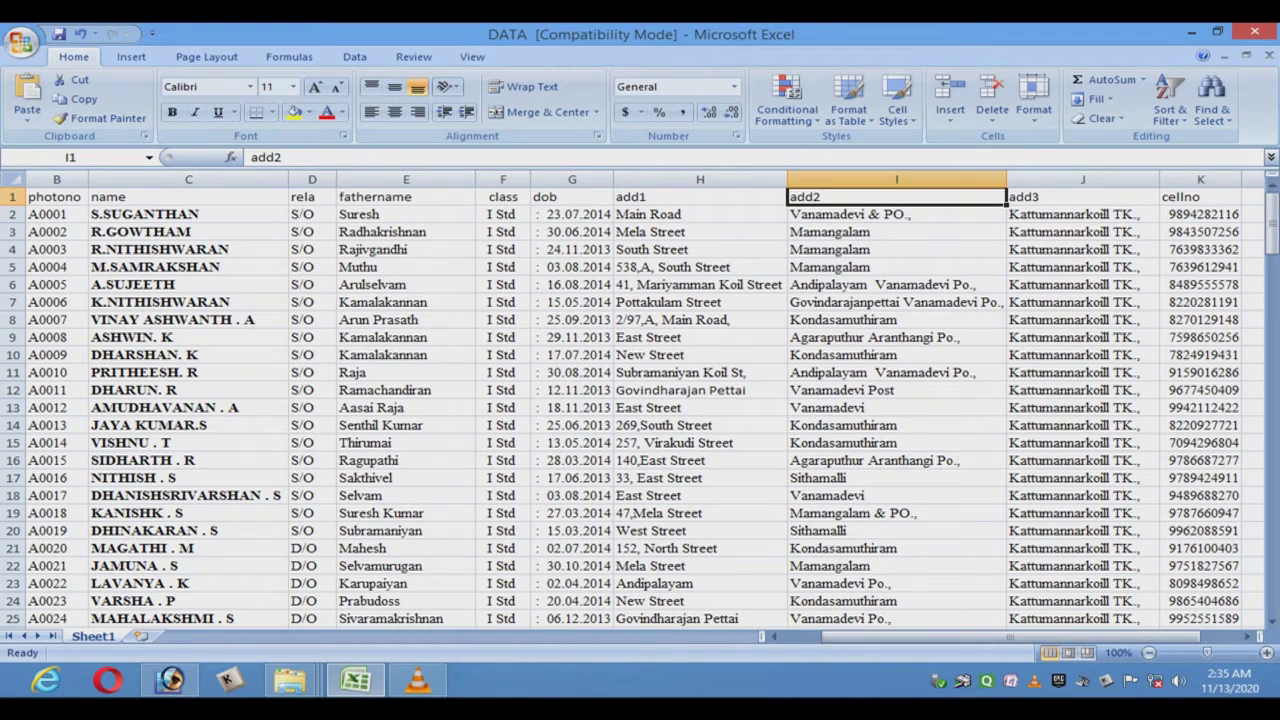
pyautogui.click(1083, 197)
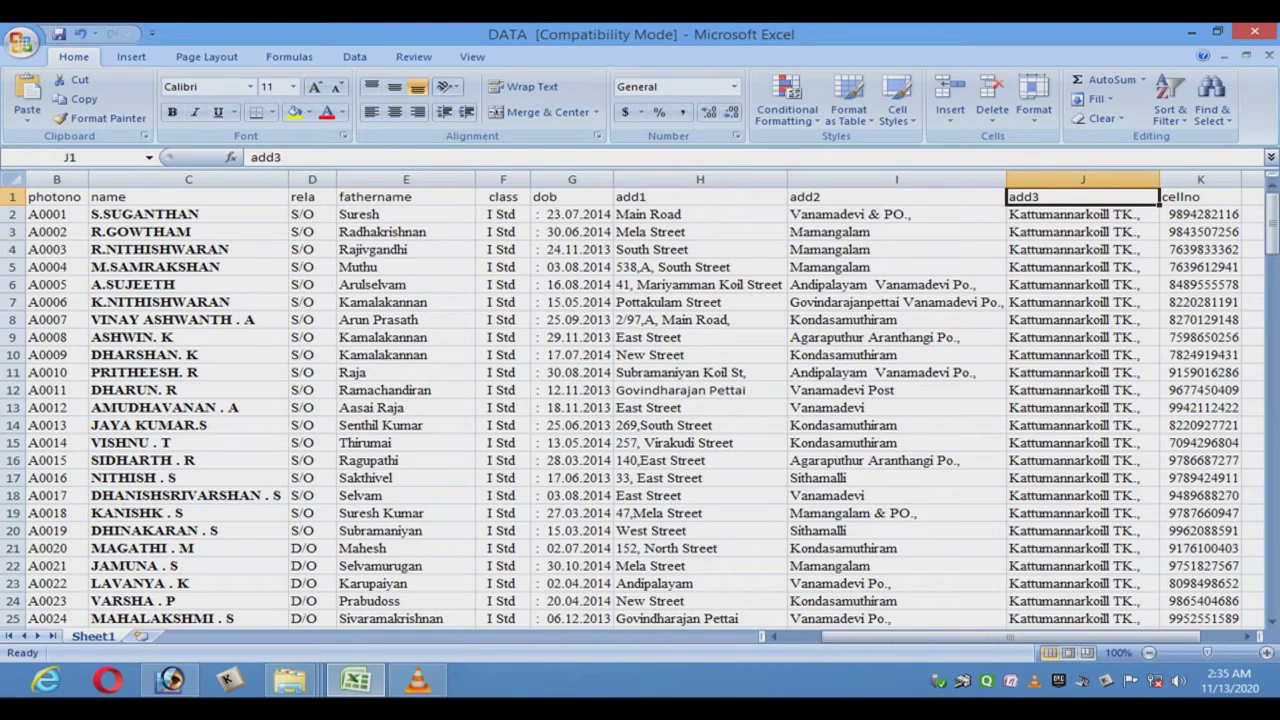
pyautogui.click(1200, 197)
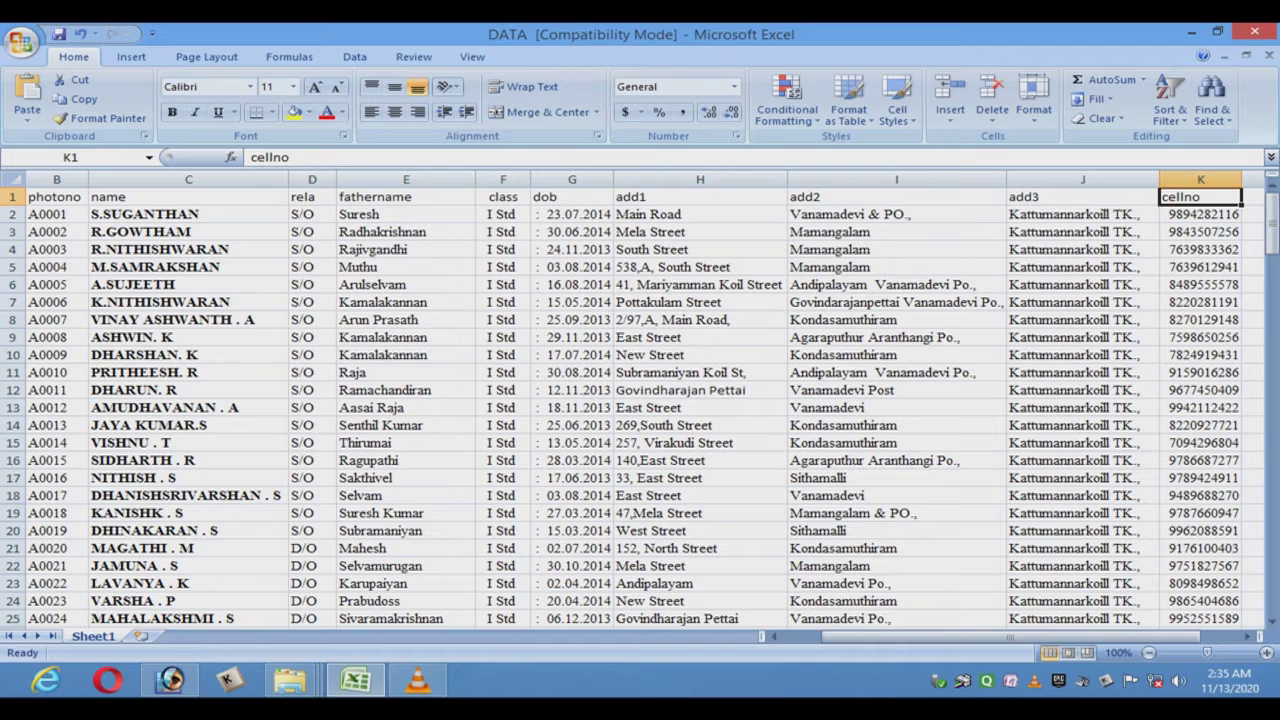
# Go down the photono column from its header and check the photo numbers entered for the students
pyautogui.click(56, 197)
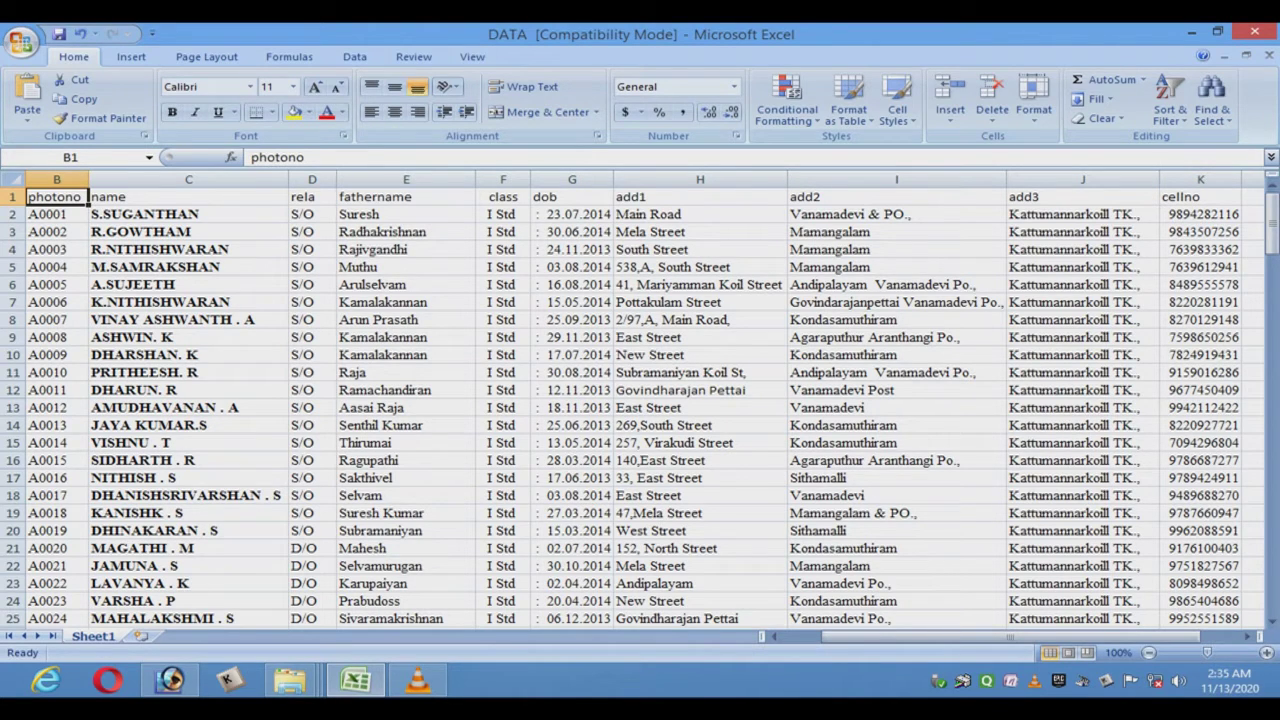
pyautogui.click(56, 214)
pyautogui.click(56, 232)
pyautogui.press('Down')
pyautogui.press('Down')
pyautogui.press('Down')
pyautogui.press('Down')
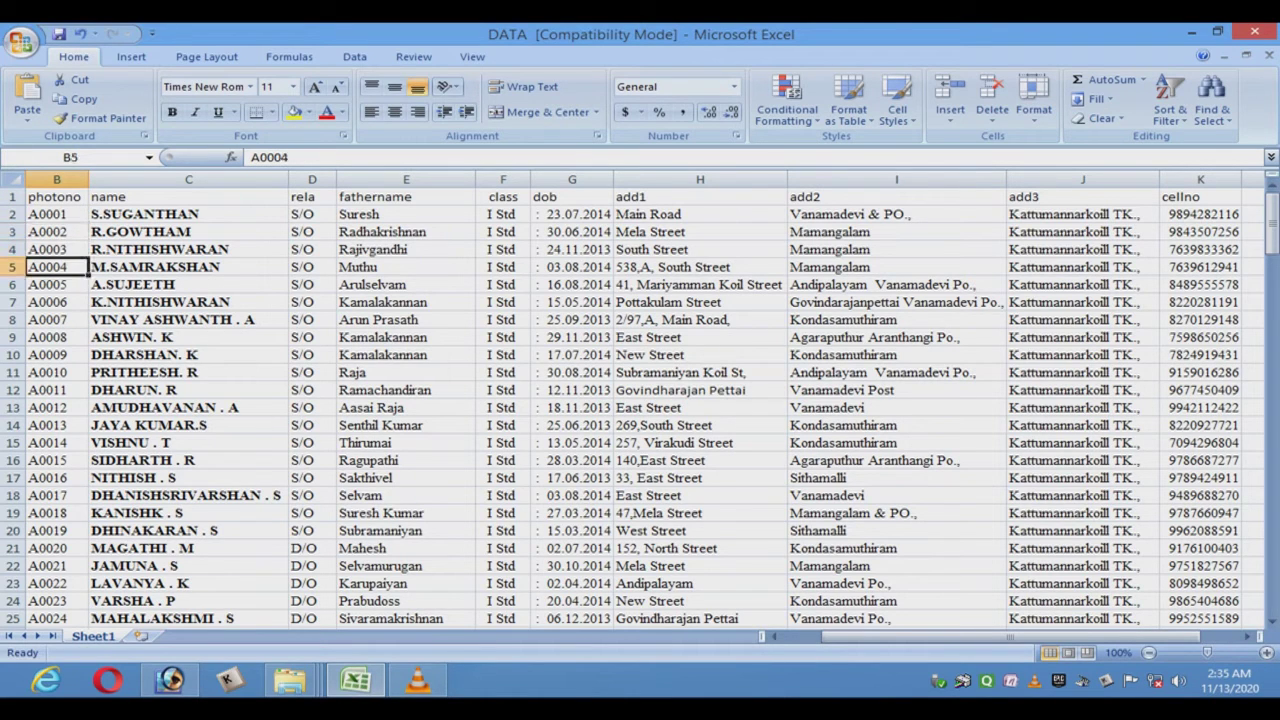
pyautogui.press('Down')
pyautogui.press('Down')
pyautogui.press('Down')
pyautogui.press('Down')
pyautogui.press('Down')
pyautogui.press('Down')
pyautogui.press('Down')
pyautogui.press('Down')
pyautogui.press('Down')
pyautogui.press('Down')
pyautogui.press('Down')
pyautogui.press('Down')
pyautogui.press('Down')
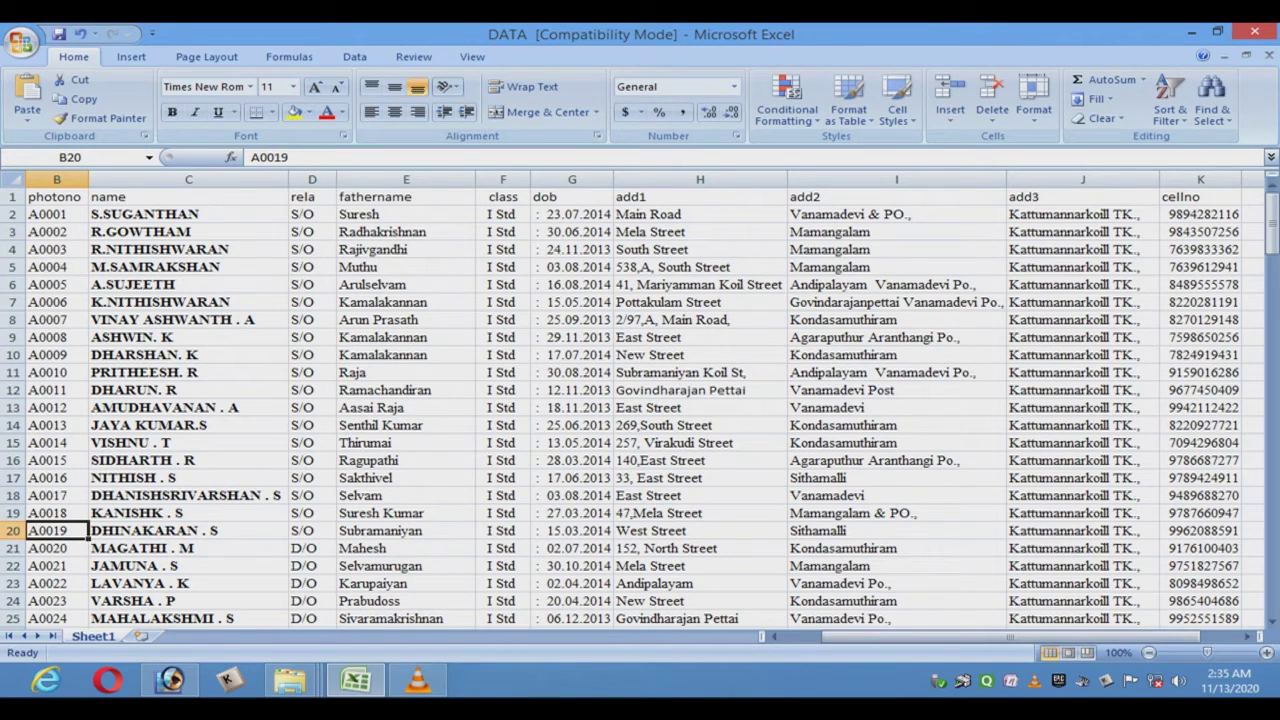
# Go down the name column from the first record and review the student names
pyautogui.click(188, 214)
pyautogui.press('Down')
pyautogui.press('Down')
pyautogui.press('Down')
pyautogui.press('Down')
pyautogui.press('Down')
pyautogui.press('Down')
pyautogui.press('Down')
pyautogui.press('Down')
pyautogui.press('Down')
pyautogui.press('Down')
pyautogui.press('Down')
pyautogui.press('Down')
pyautogui.press('Down')
pyautogui.press('Down')
pyautogui.press('Down')
pyautogui.press('Down')
pyautogui.press('Down')
pyautogui.press('Down')
pyautogui.press('Down')
pyautogui.press('Down')
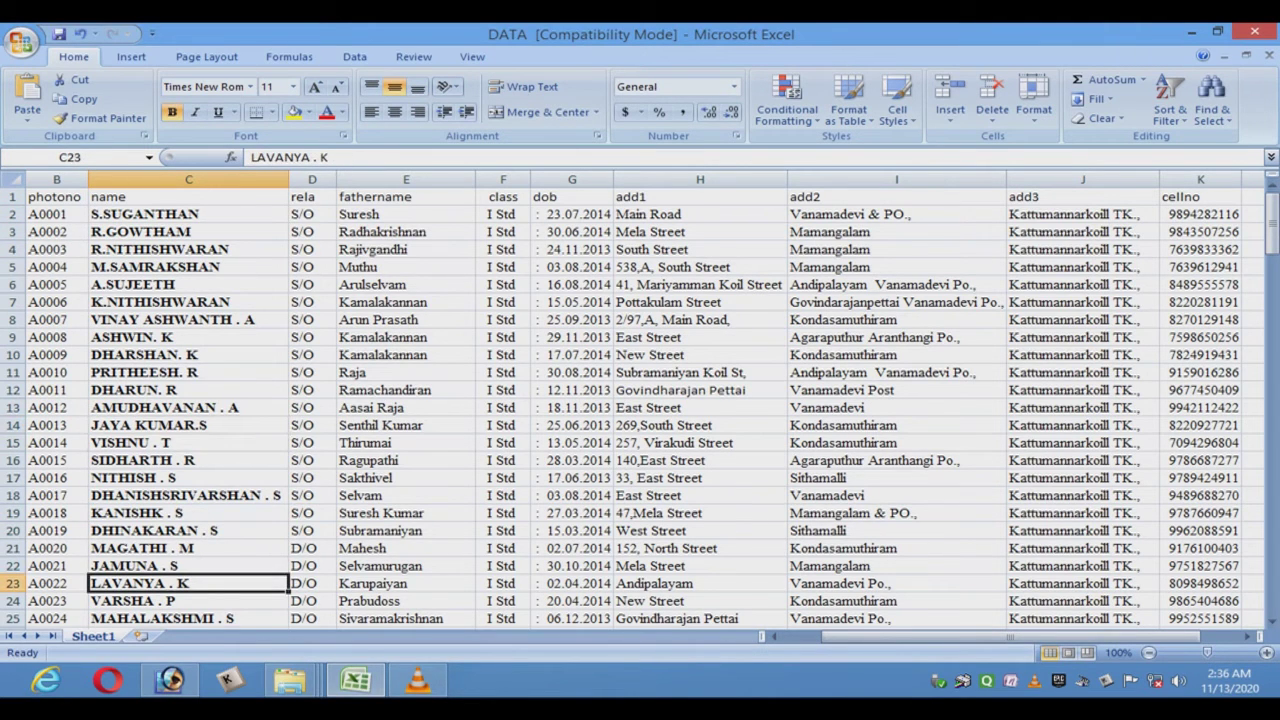
# Review the rela and fathername columns, going down the records from row 2
pyautogui.click(312, 214)
pyautogui.press('Down')
pyautogui.click(406, 214)
pyautogui.press('Down')
pyautogui.press('Down')
pyautogui.press('Down')
pyautogui.press('Down')
pyautogui.press('Down')
pyautogui.press('Down')
pyautogui.press('Down')
pyautogui.press('Down')
pyautogui.press('Down')
pyautogui.press('Down')
pyautogui.press('Down')
pyautogui.press('Down')
pyautogui.press('Down')
pyautogui.press('Down')
pyautogui.press('Down')
pyautogui.press('Down')
pyautogui.press('Down')
pyautogui.press('Down')
pyautogui.press('Down')
pyautogui.press('Down')
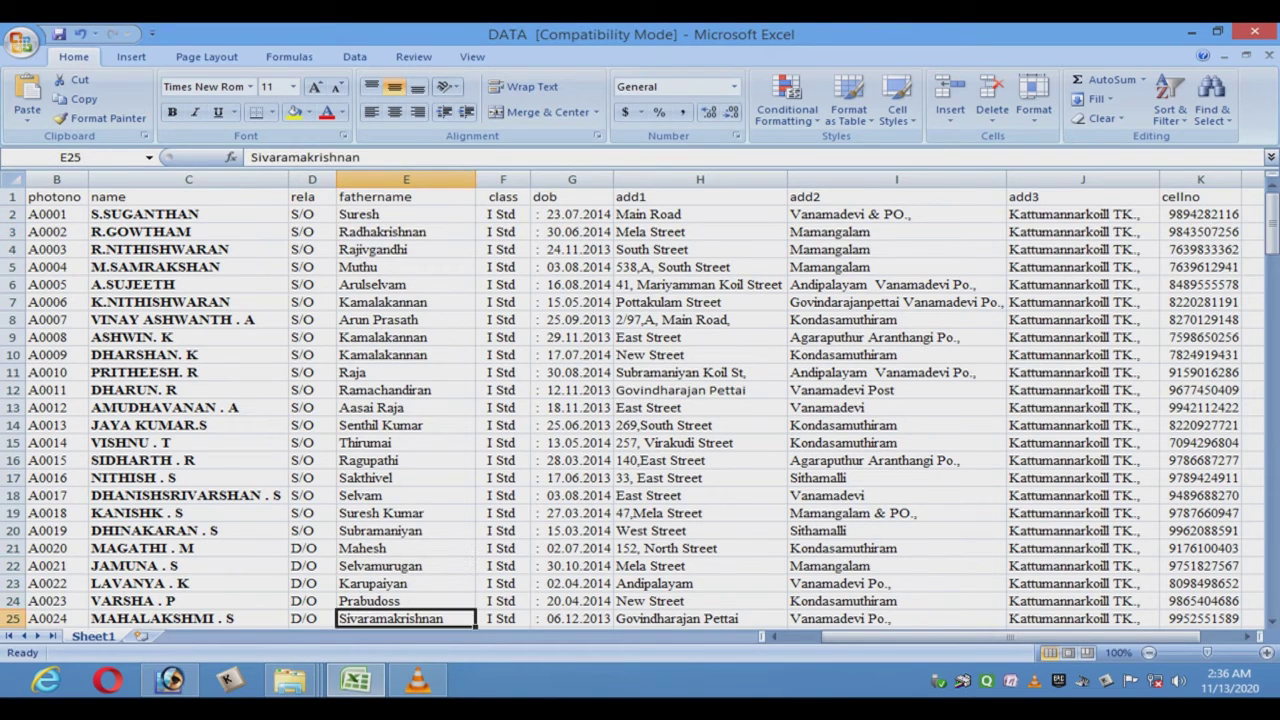
# Review the class column from the first record downward, followed by the first dob entry
pyautogui.click(503, 214)
pyautogui.press('Down')
pyautogui.press('Down')
pyautogui.press('Down')
pyautogui.press('Down')
pyautogui.press('Down')
pyautogui.press('Down')
pyautogui.press('Down')
pyautogui.press('Down')
pyautogui.press('Down')
pyautogui.press('Down')
pyautogui.press('Down')
pyautogui.press('Down')
pyautogui.press('Down')
pyautogui.press('Down')
pyautogui.press('Down')
pyautogui.press('Down')
pyautogui.press('Down')
pyautogui.press('Down')
pyautogui.press('Down')
pyautogui.press('Down')
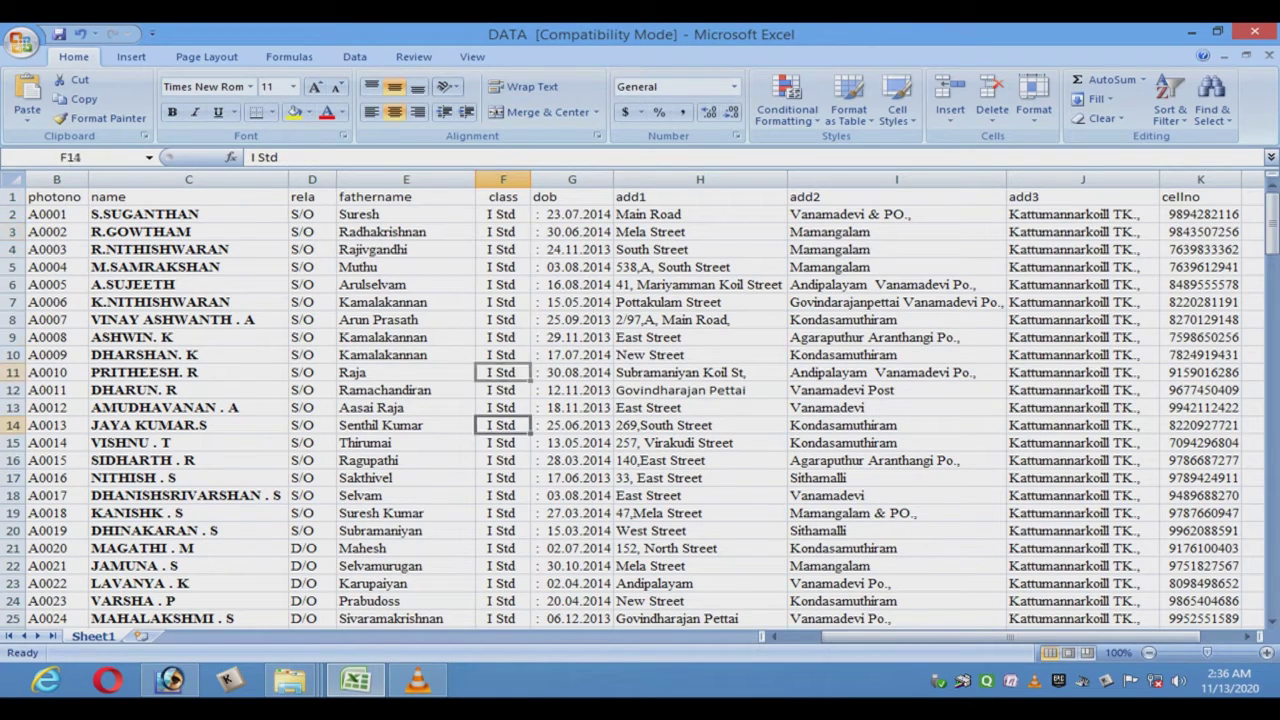
pyautogui.click(572, 214)
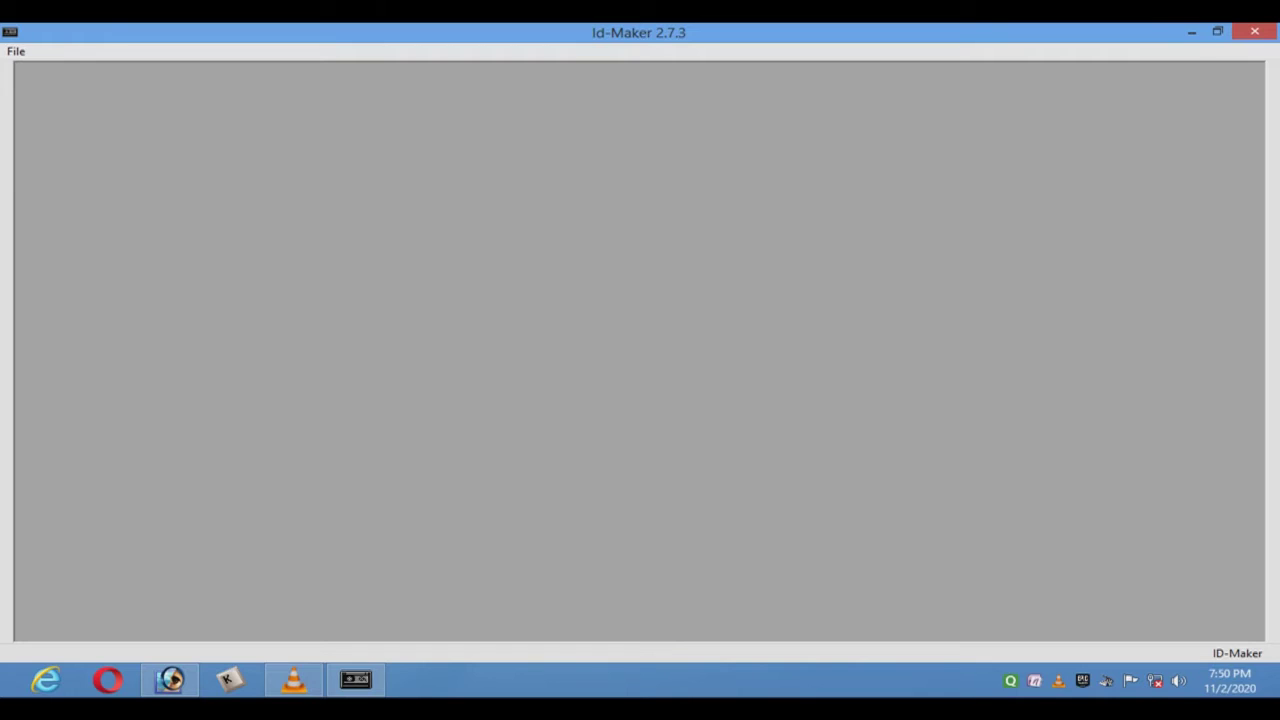
# Start a new I-Card and open the DATA Excel file from the ID CARD WORK folder on drive G: as its source
pyautogui.click(16, 51)
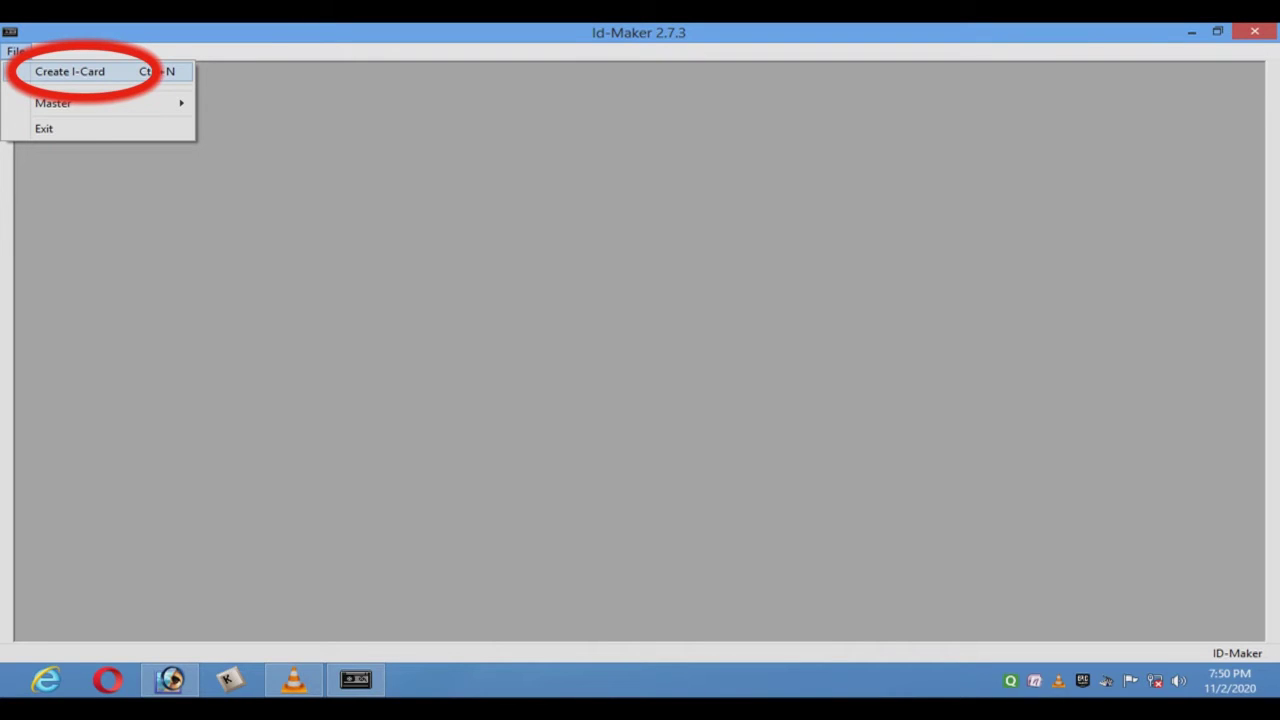
pyautogui.click(70, 72)
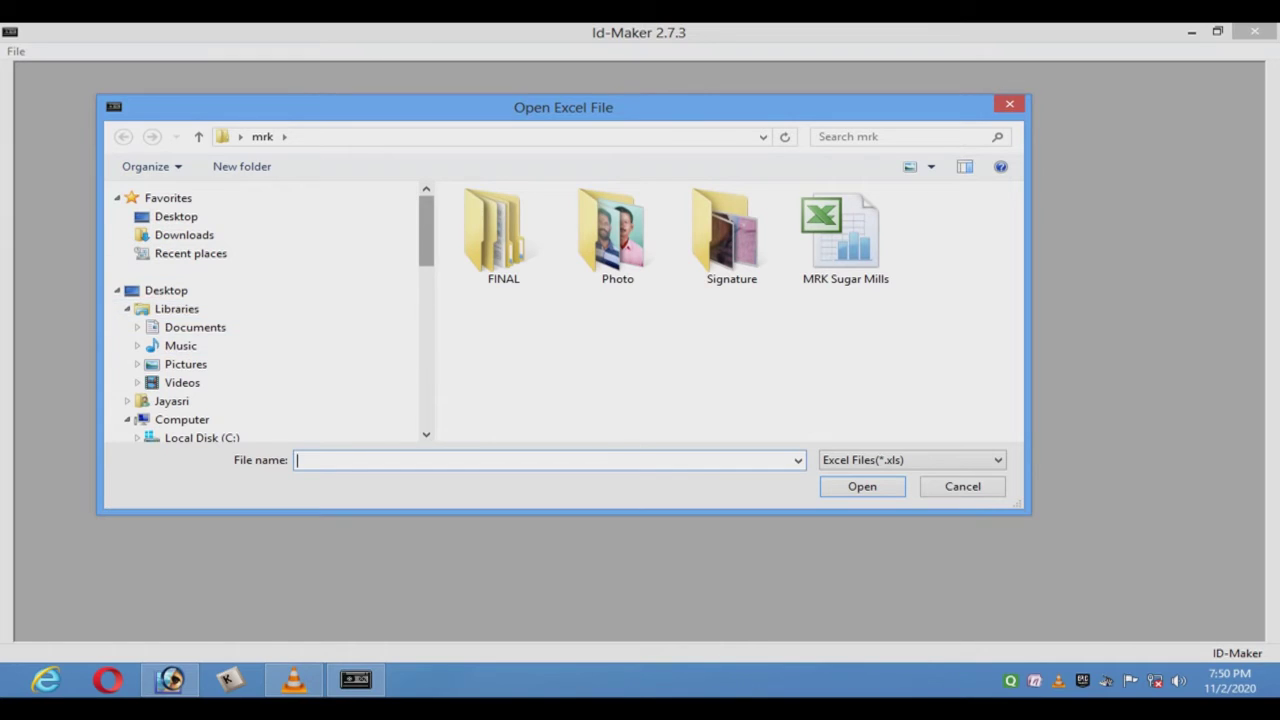
pyautogui.scroll(-2, 426, 240)
pyautogui.scroll(-2, 260, 310)
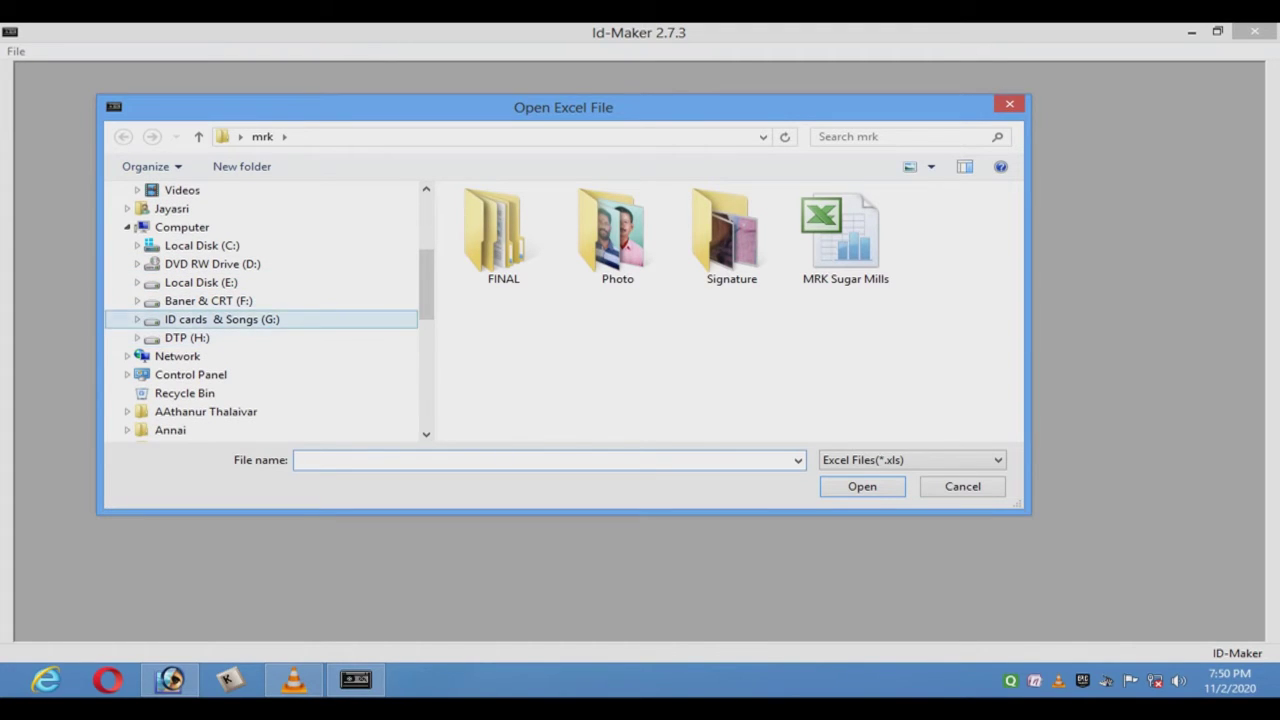
pyautogui.click(222, 320)
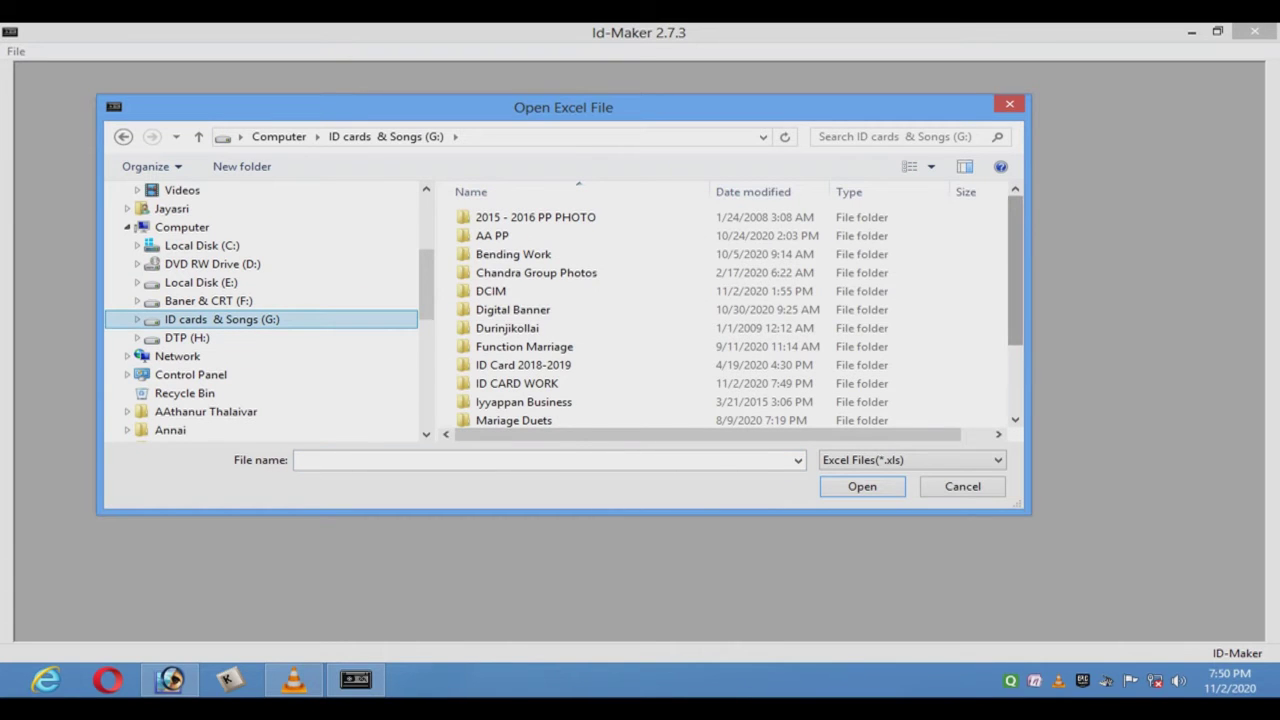
pyautogui.scroll(-2, 730, 315)
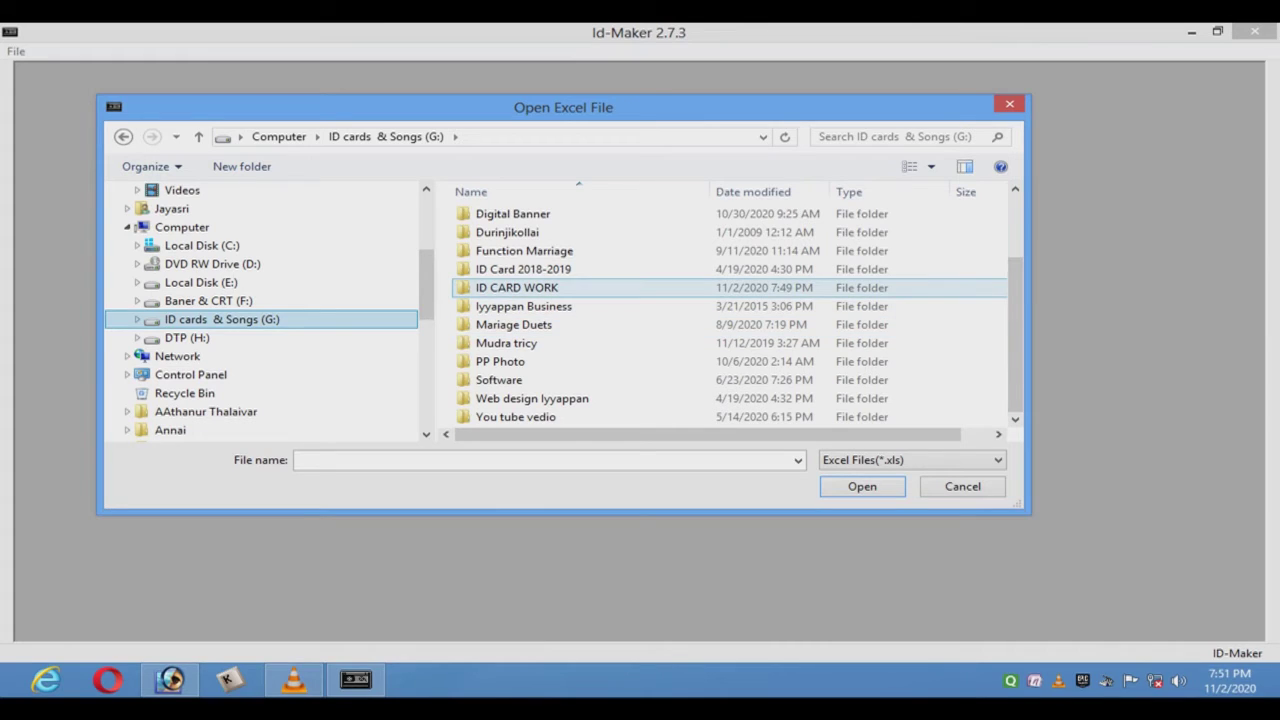
pyautogui.doubleClick(517, 287)
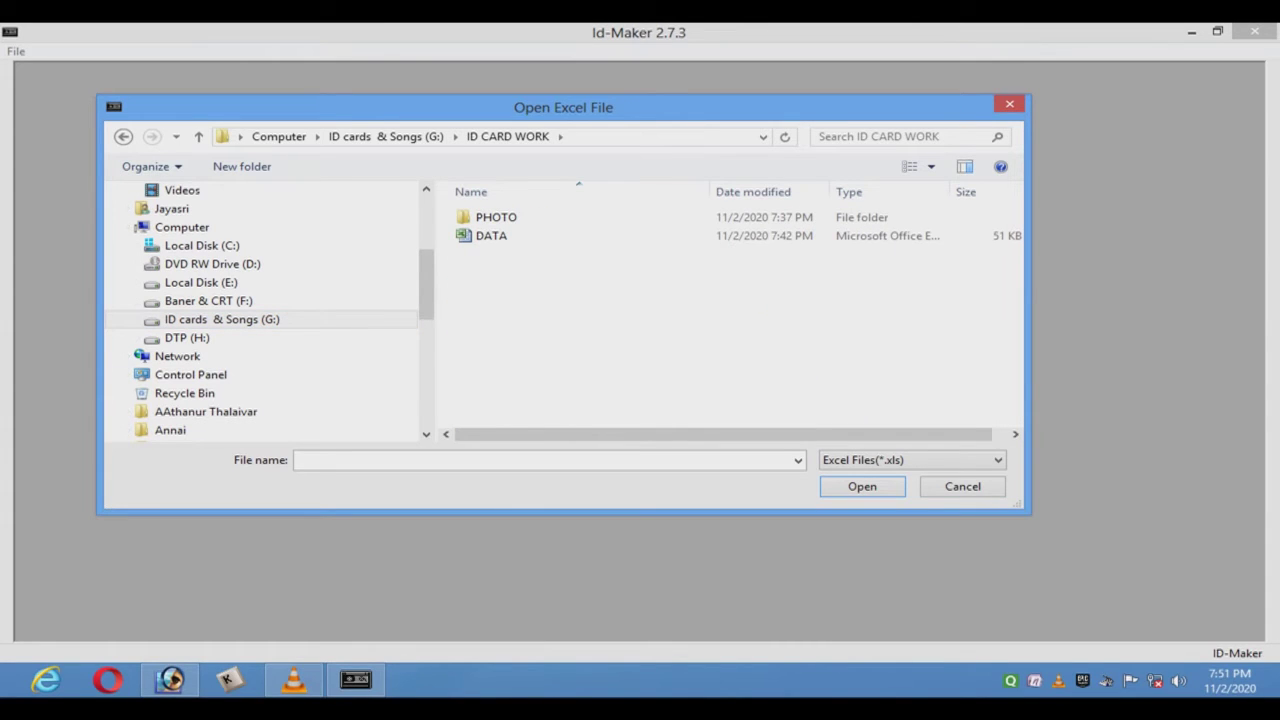
pyautogui.click(492, 236)
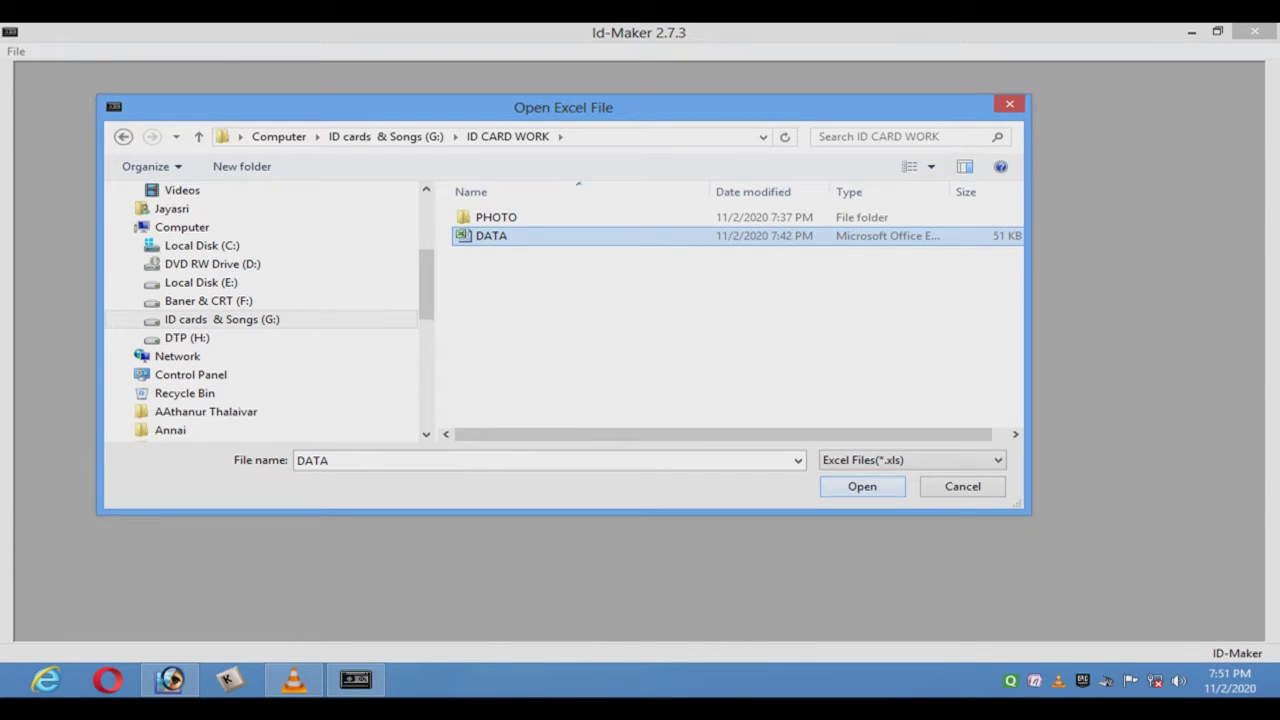
pyautogui.press('Return')
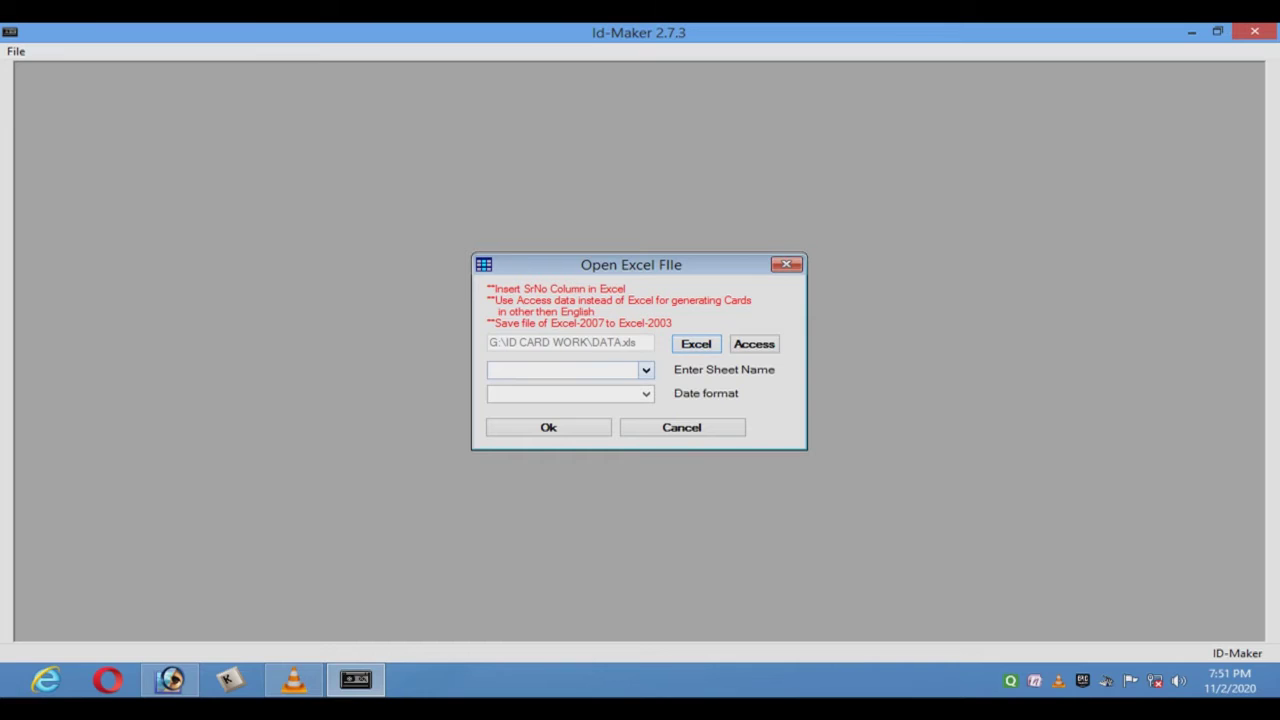
# Select Sheet1 with the dd/MM/yyyy date format for the Excel data and confirm the import settings
pyautogui.click(646, 370)
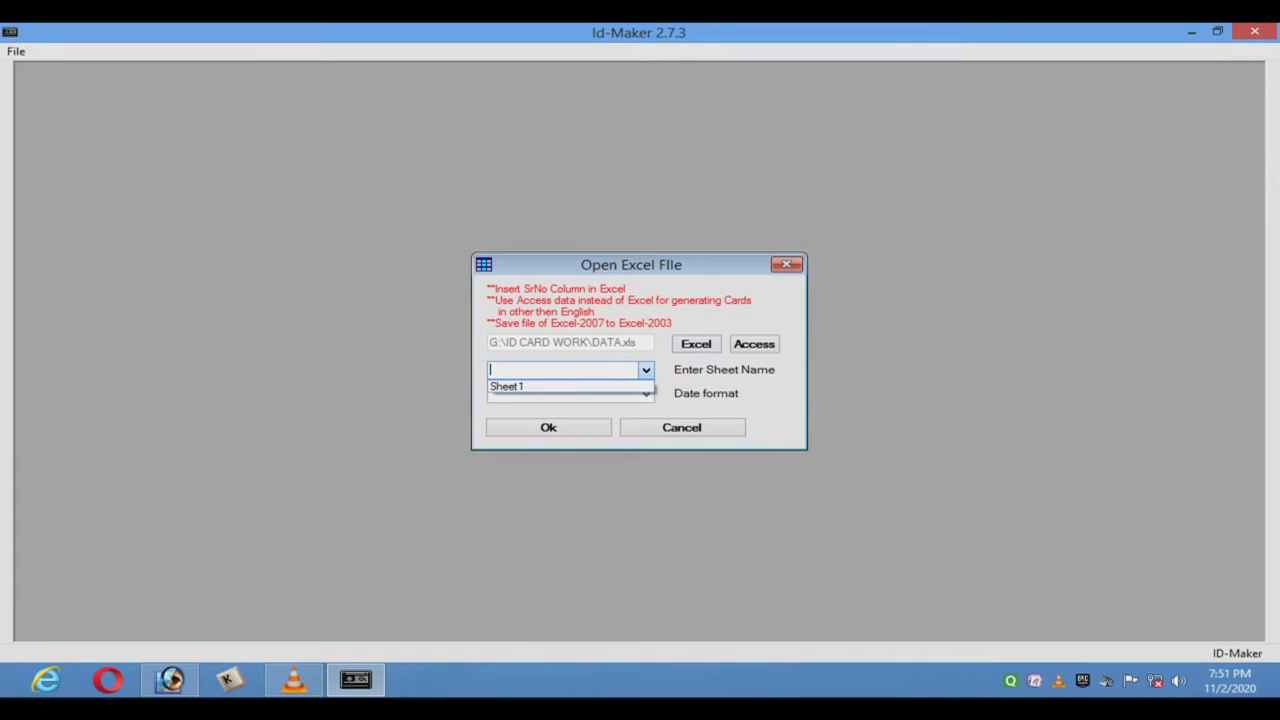
pyautogui.click(560, 387)
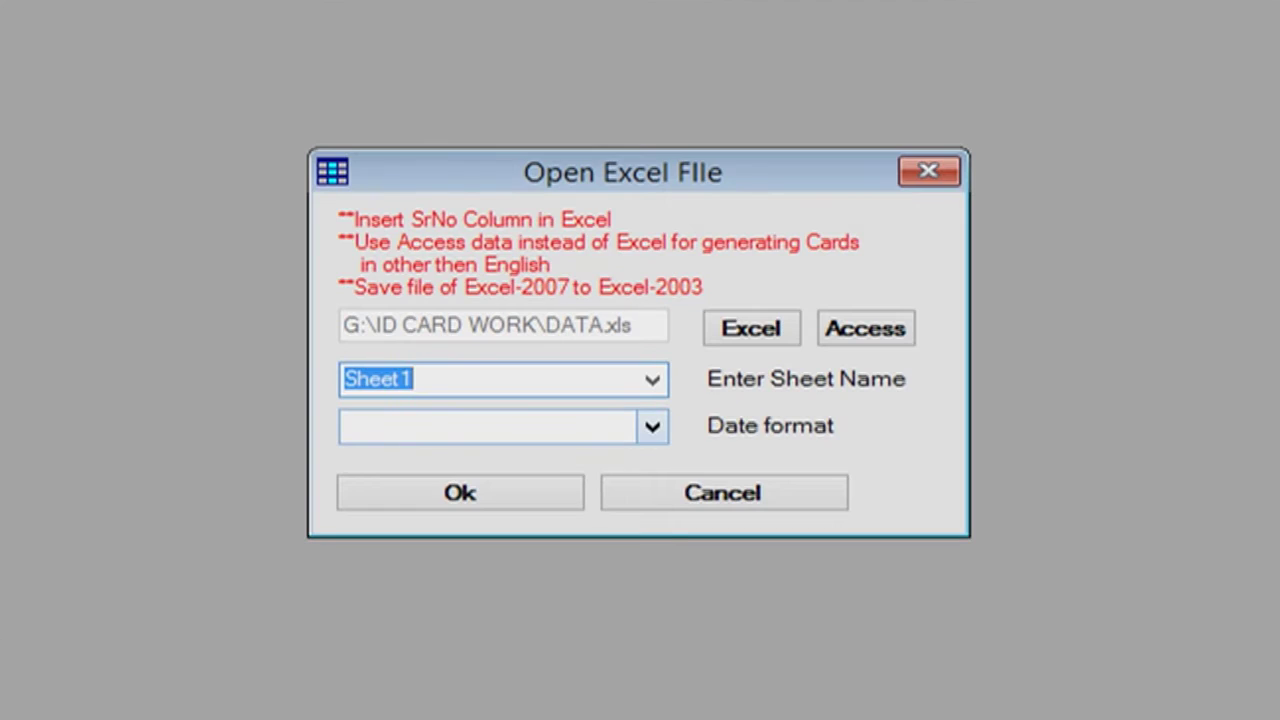
pyautogui.click(646, 393)
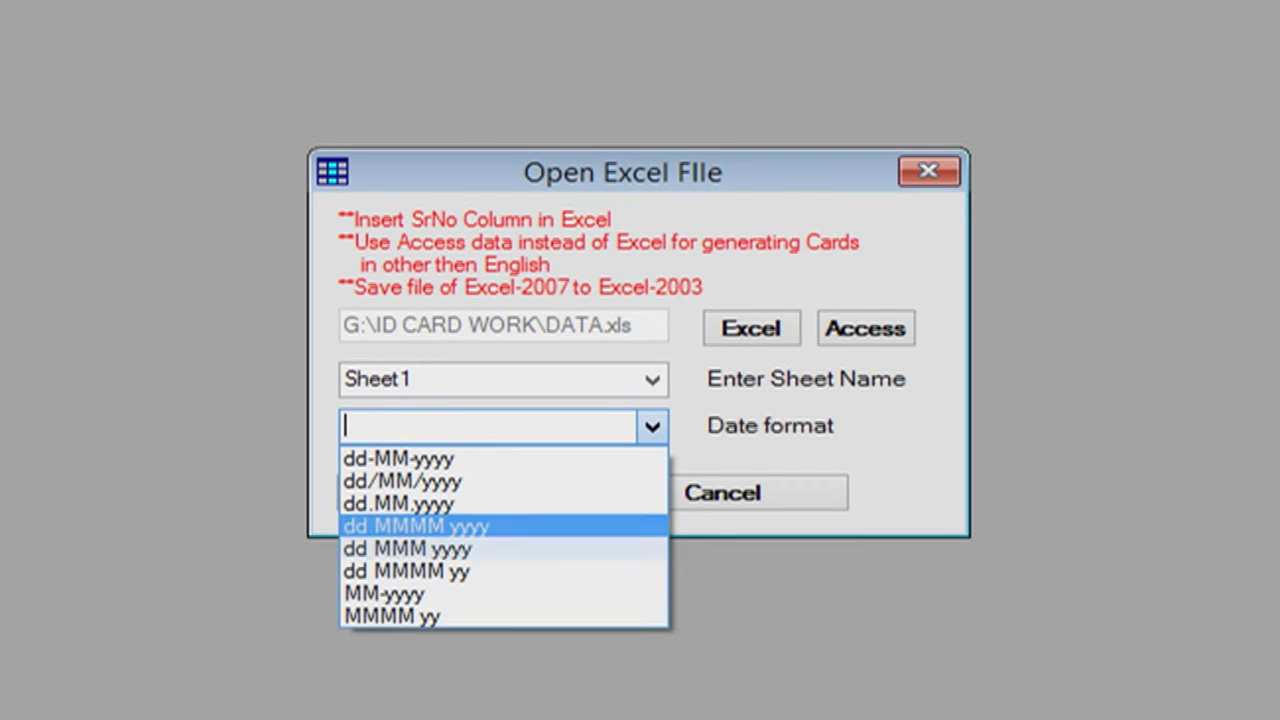
pyautogui.click(400, 481)
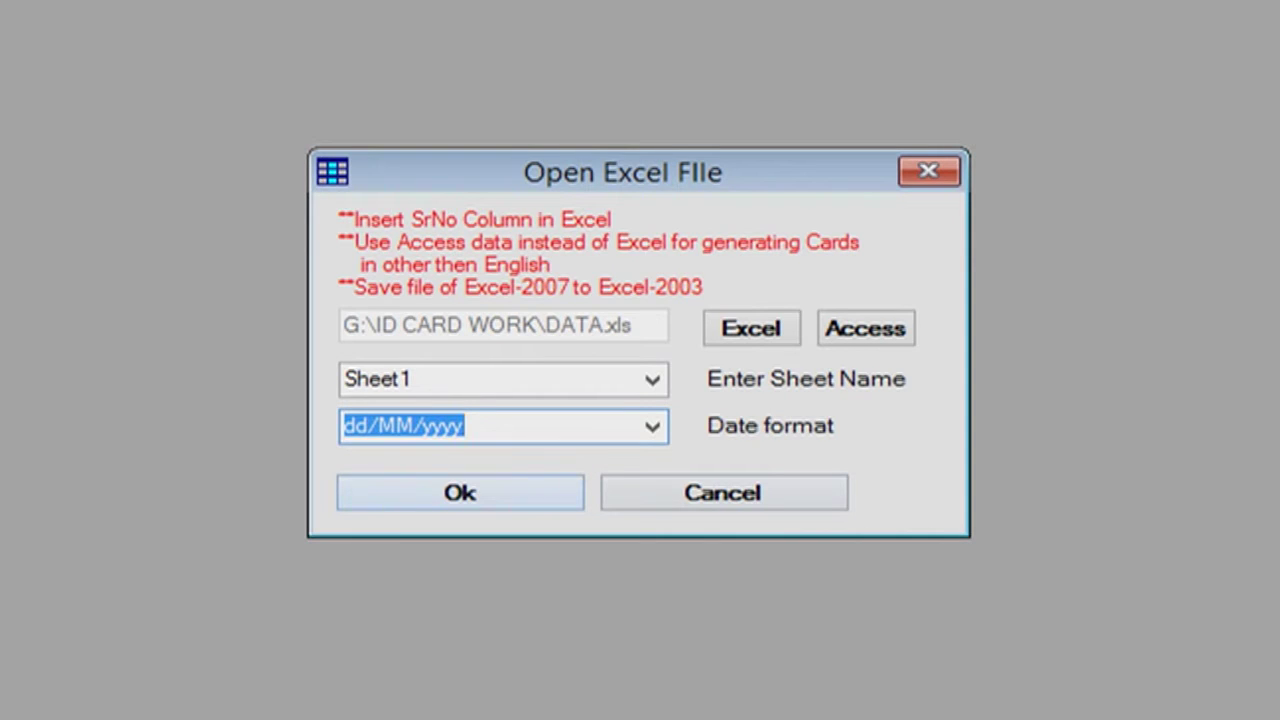
pyautogui.click(460, 493)
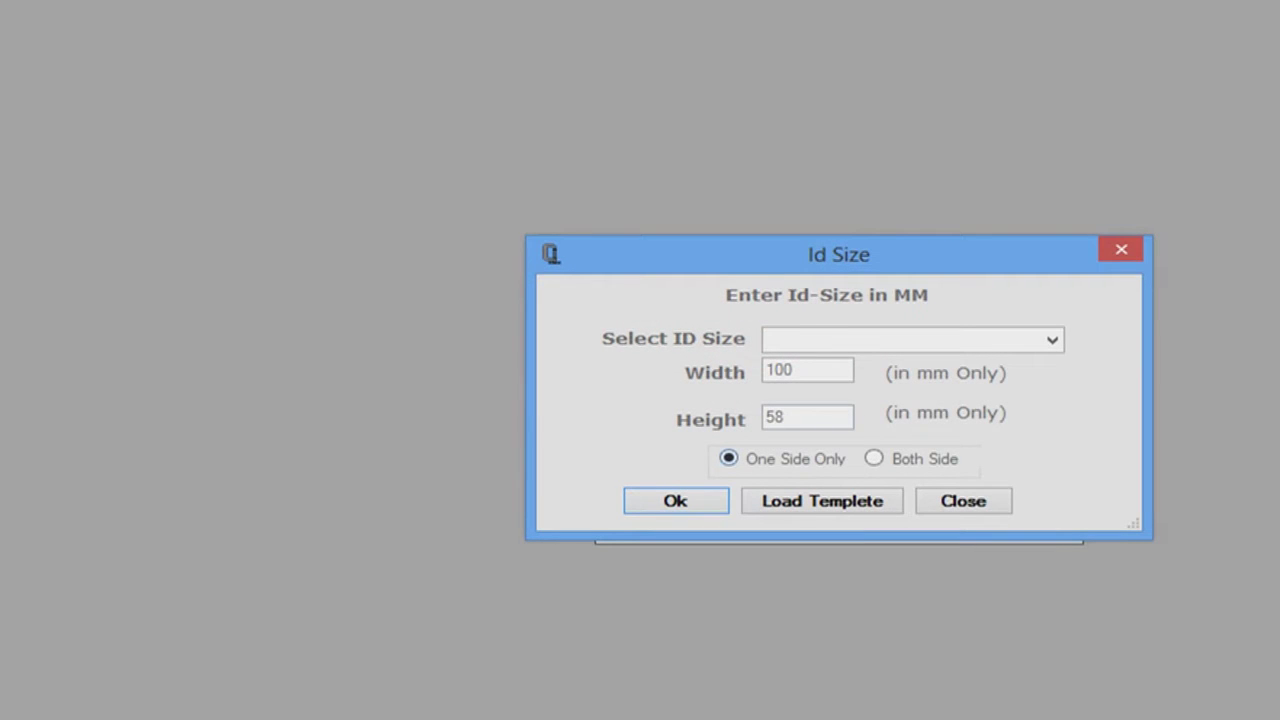
# Move the Id Size dialog clear of the Excel file dialog and set the ID size to Vertical
pyautogui.moveTo(838, 254); pyautogui.dragTo(388, 117)
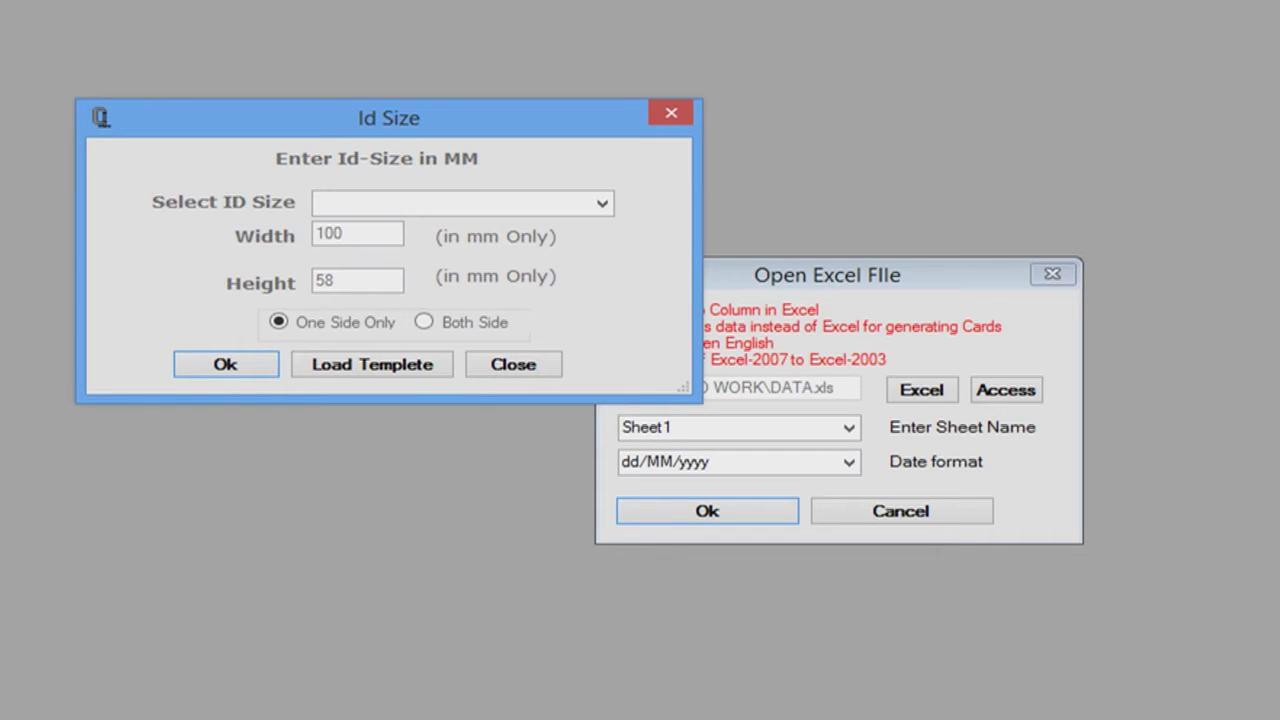
pyautogui.click(602, 204)
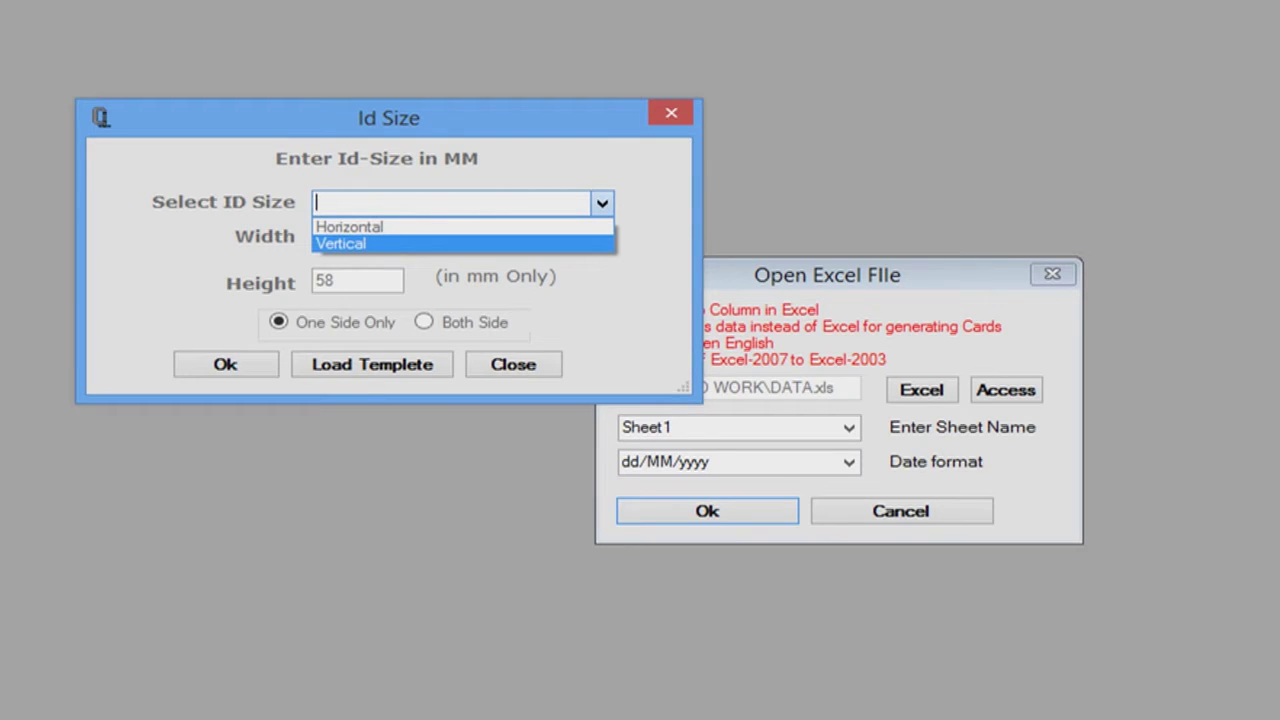
pyautogui.press('Return')
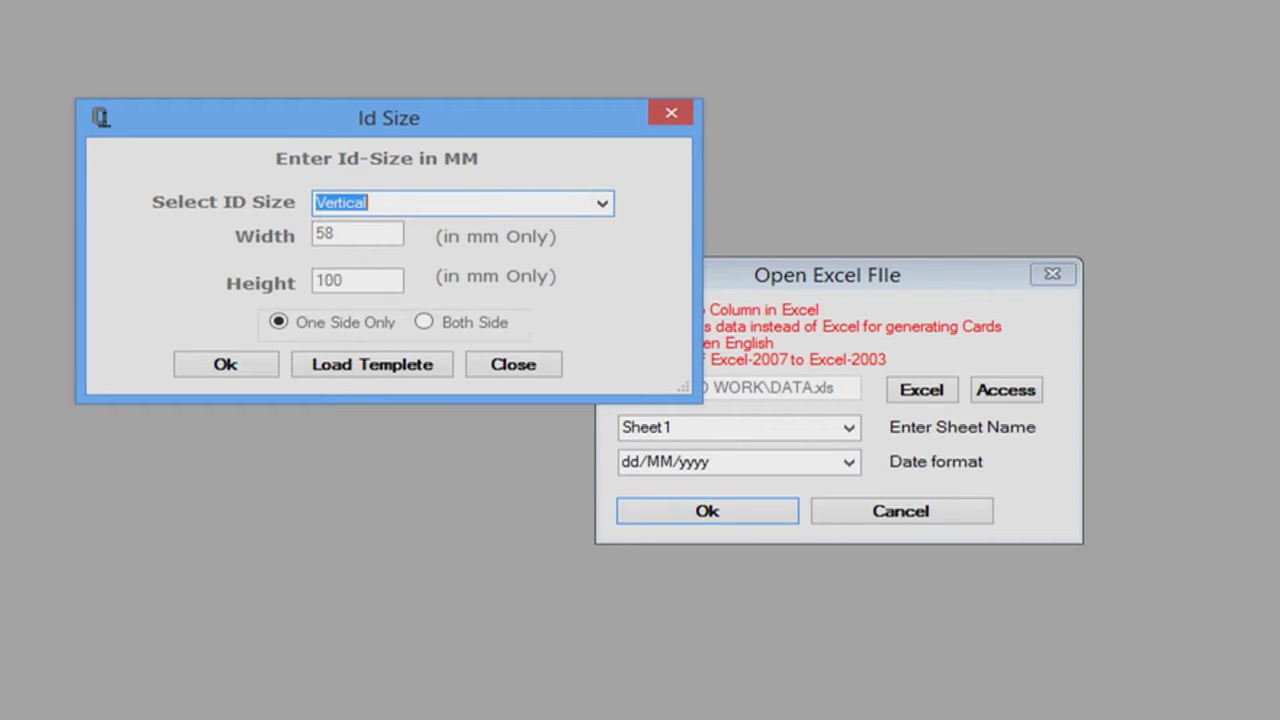
# Set the card size to 56 mm wide and 86 mm high, and confirm both the size and the Excel import
pyautogui.press('Tab')
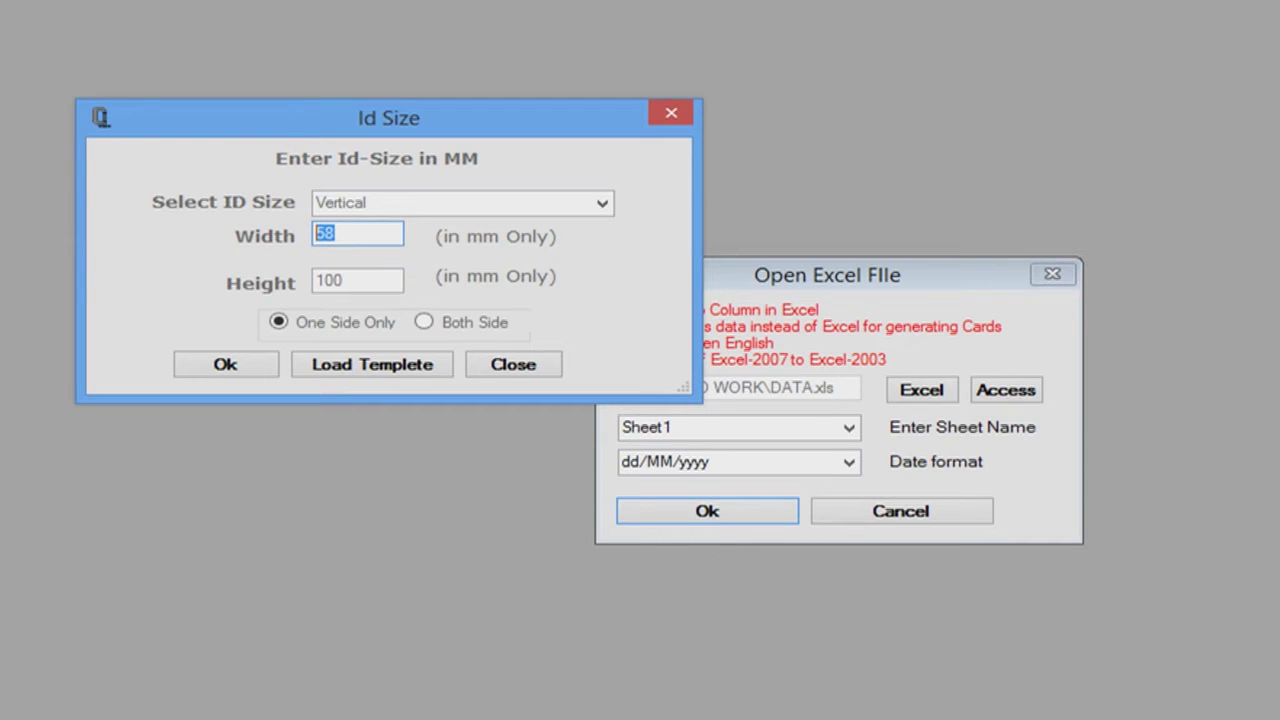
pyautogui.write('56')
pyautogui.press('Tab')
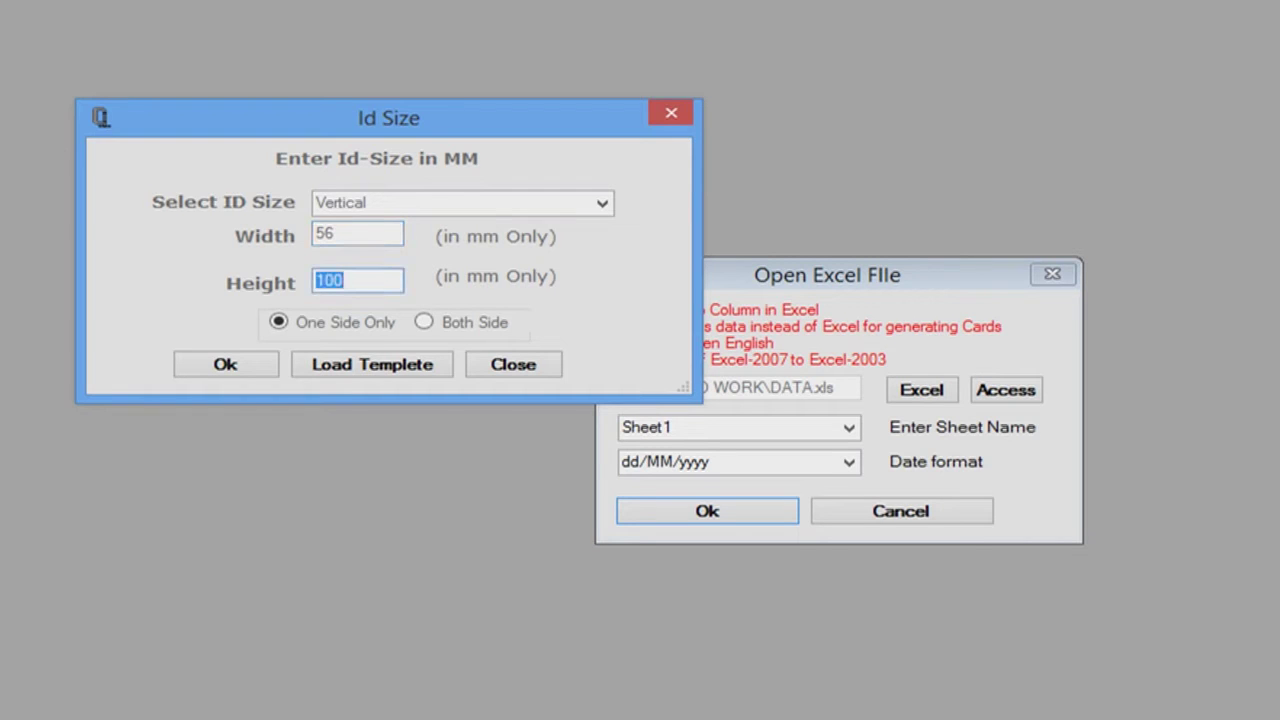
pyautogui.write('86')
pyautogui.click(225, 364)
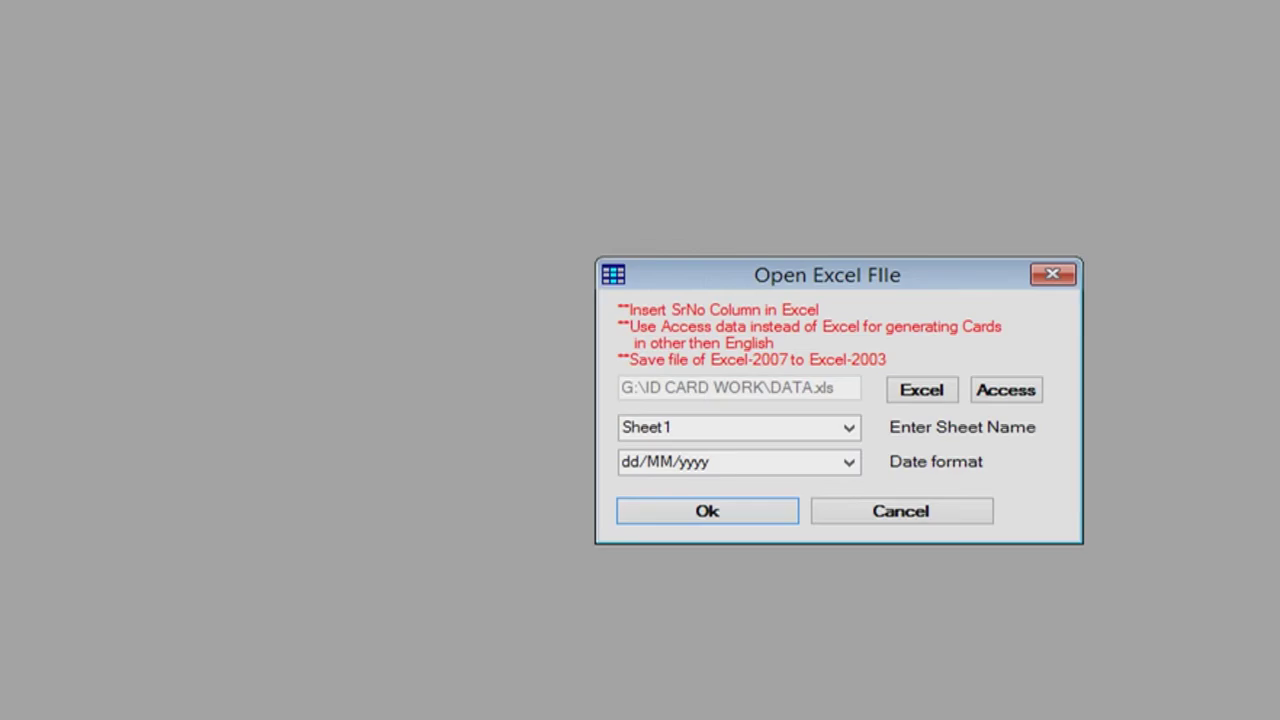
pyautogui.click(707, 511)
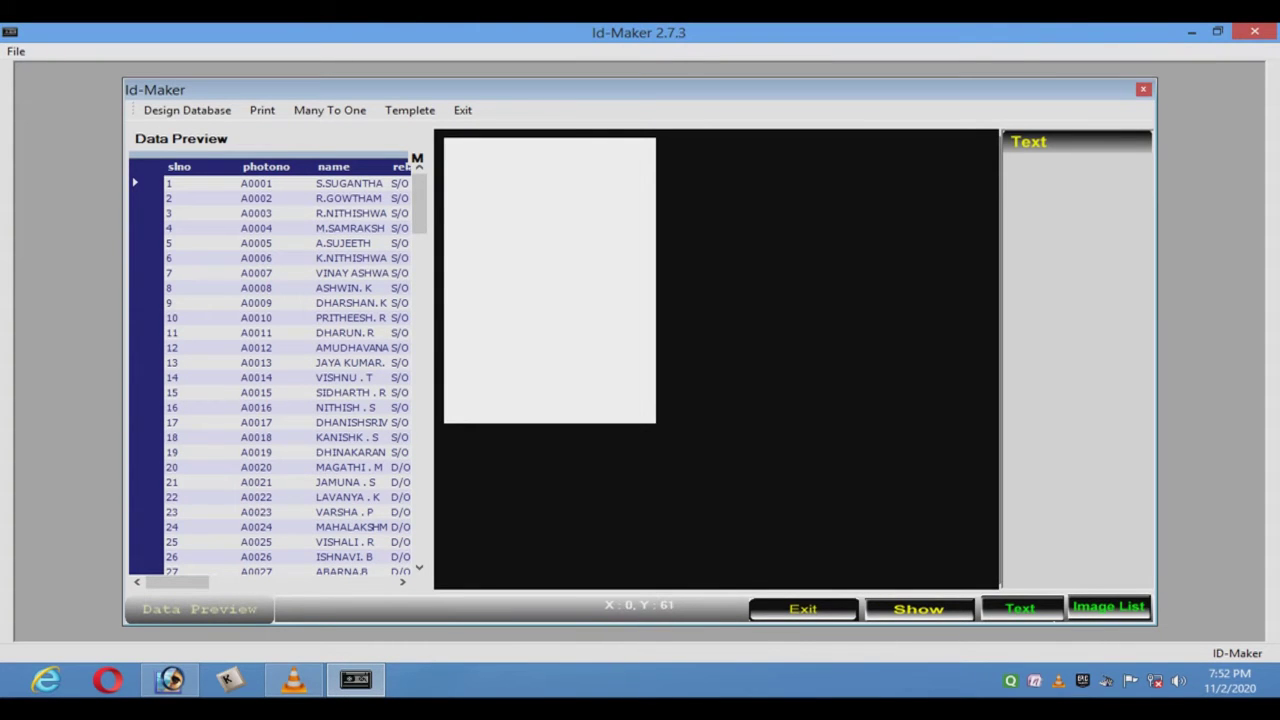
# Start adding a photo to the card database from a folder and name the image ph
pyautogui.click(187, 110)
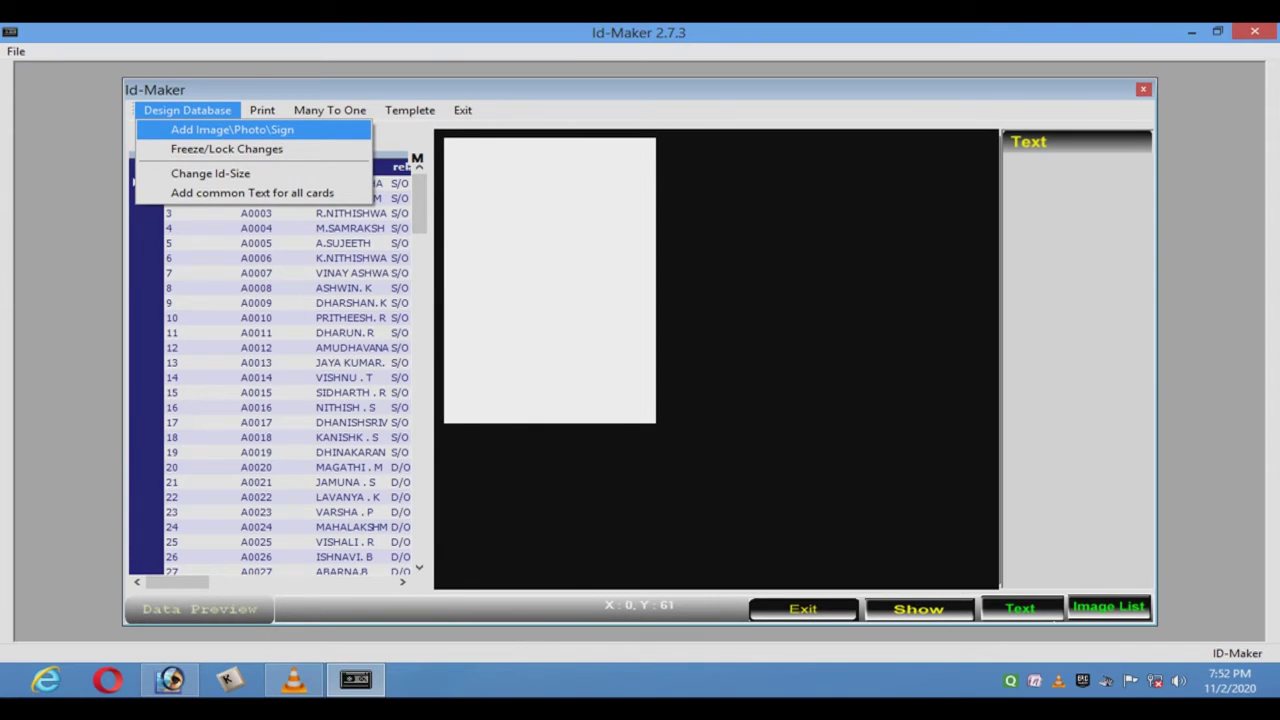
pyautogui.click(232, 130)
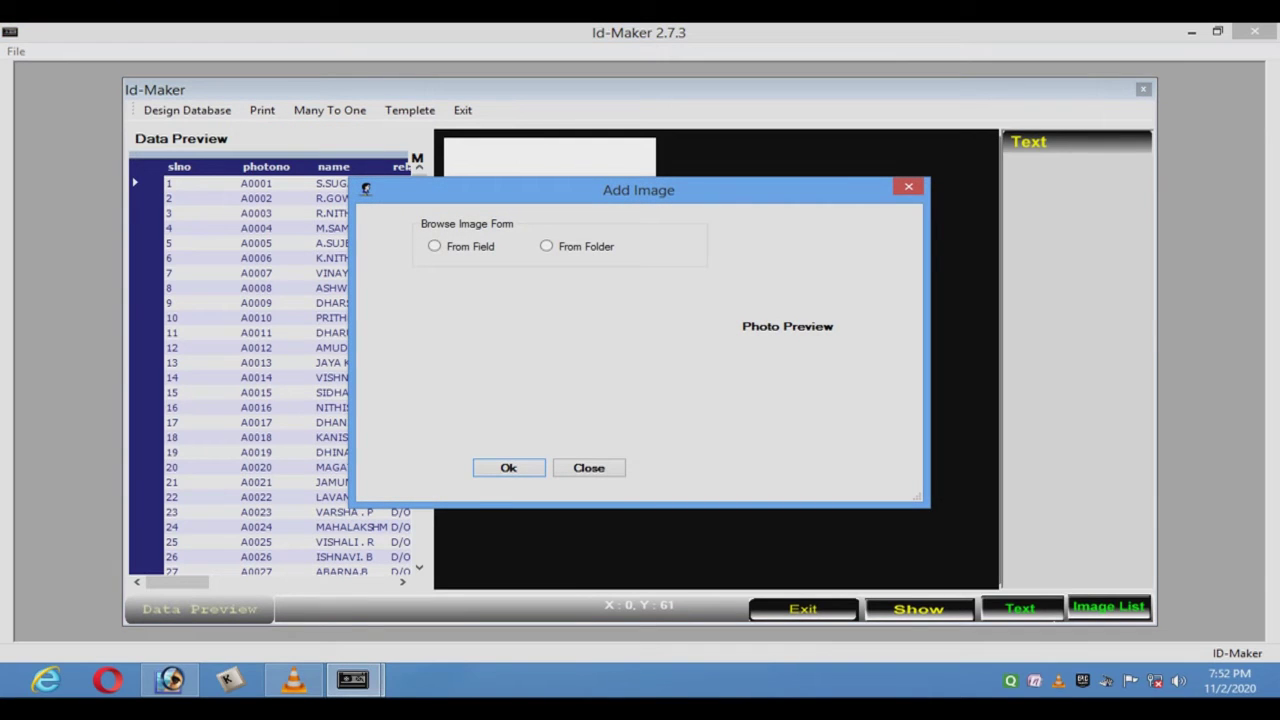
pyautogui.click(546, 246)
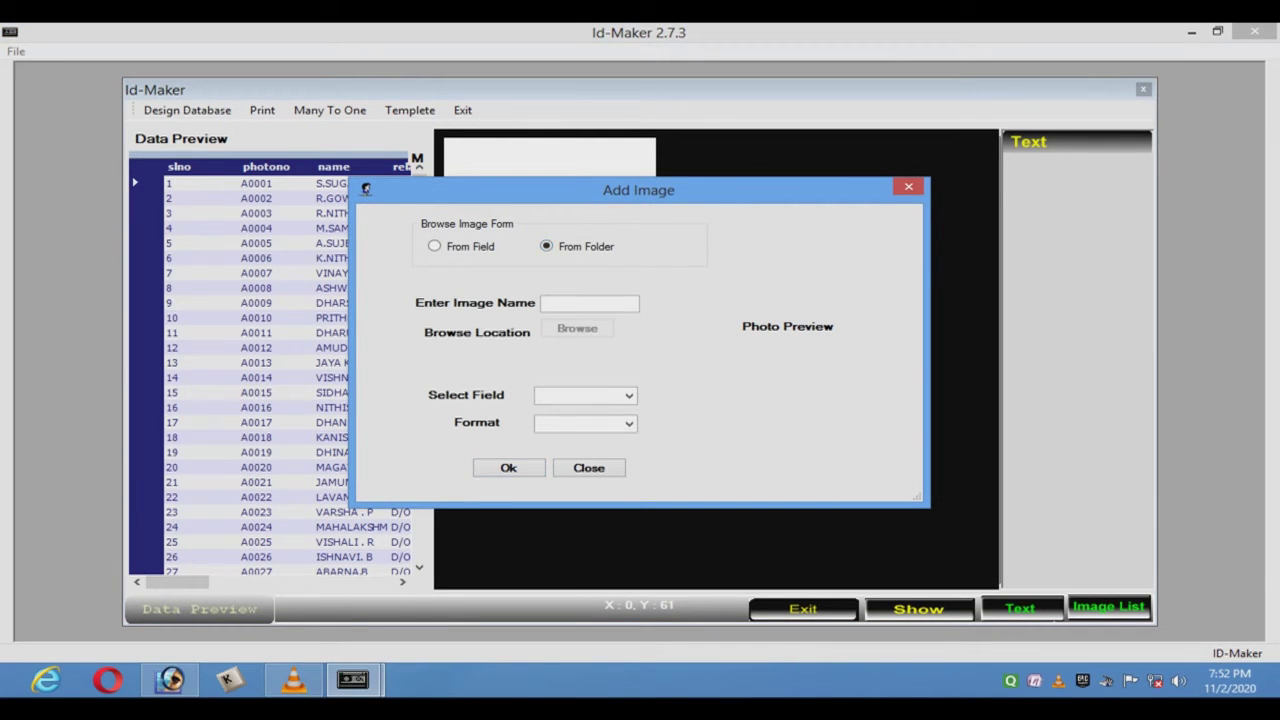
pyautogui.write('ph')
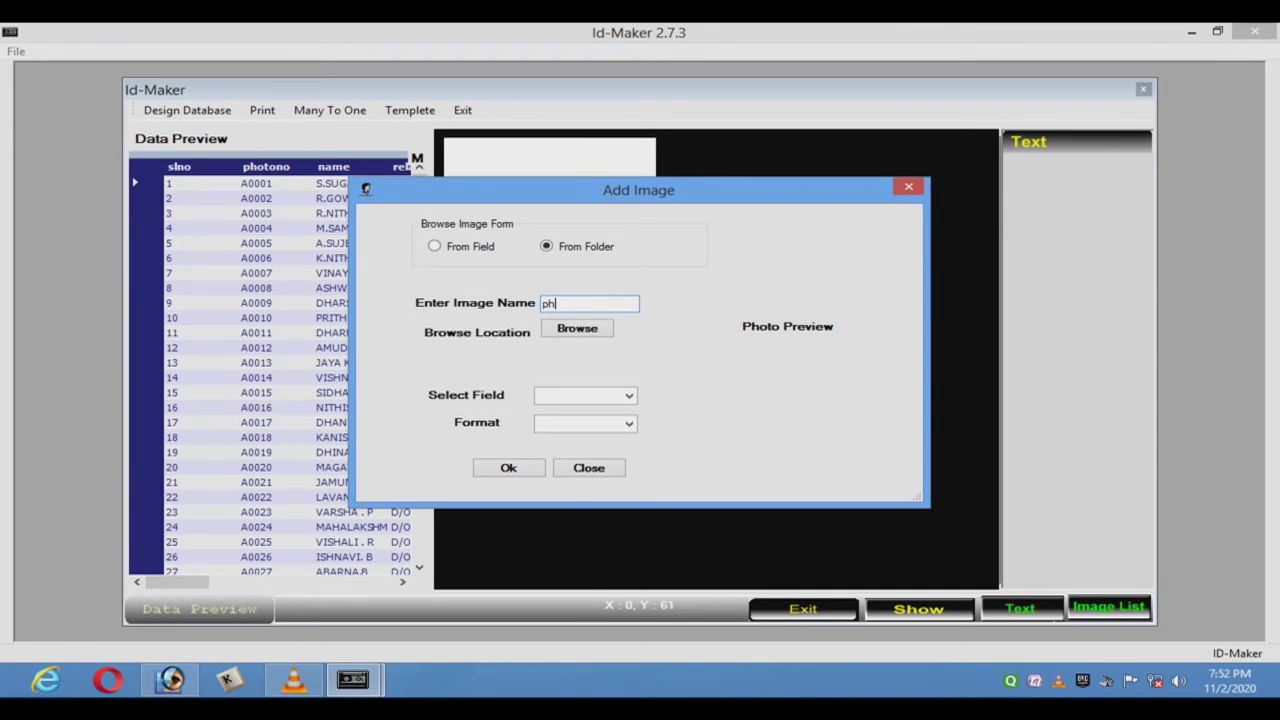
# Choose the PHOTO folder inside ID CARD WORK on drive G: as the image location and accept the path
pyautogui.click(577, 328)
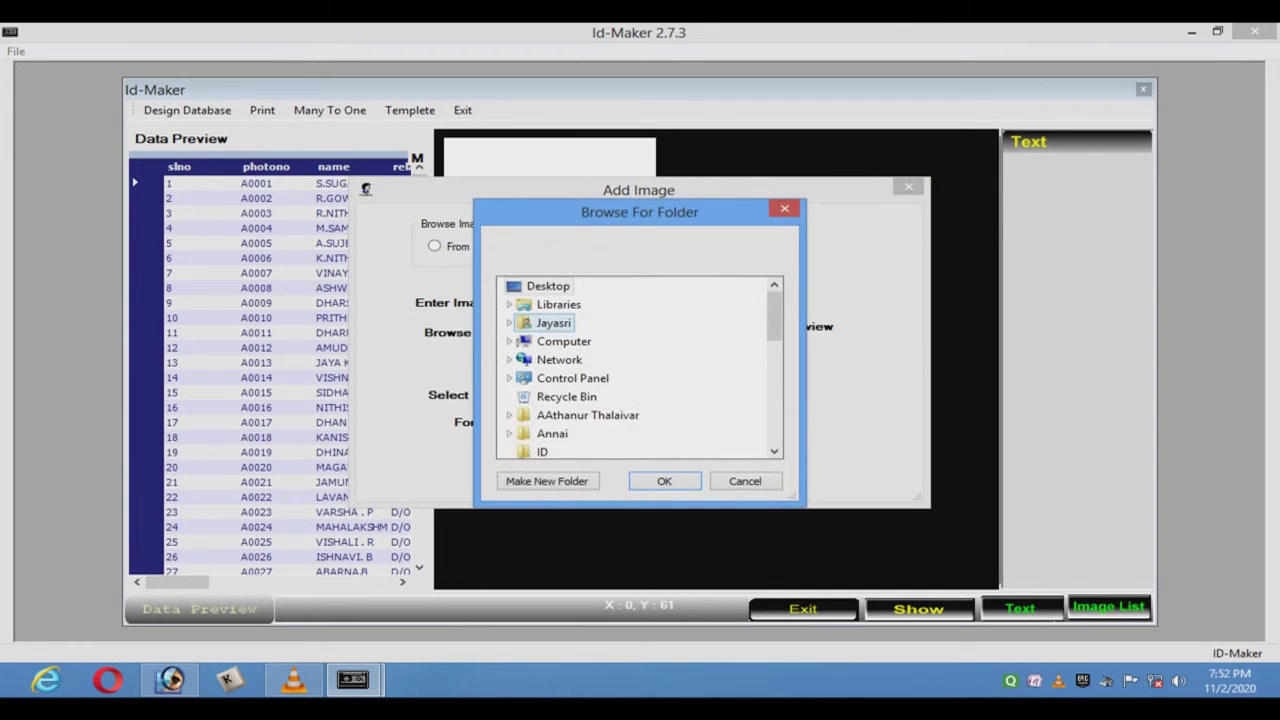
pyautogui.doubleClick(566, 342)
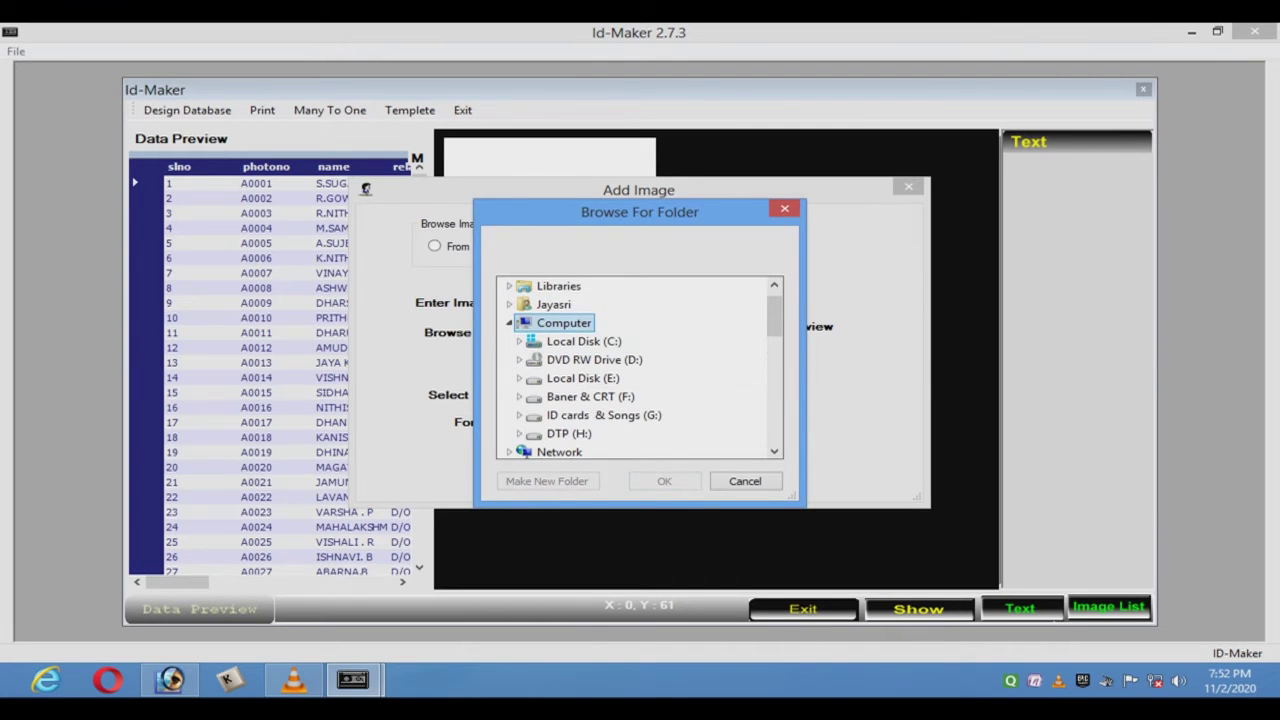
pyautogui.doubleClick(603, 415)
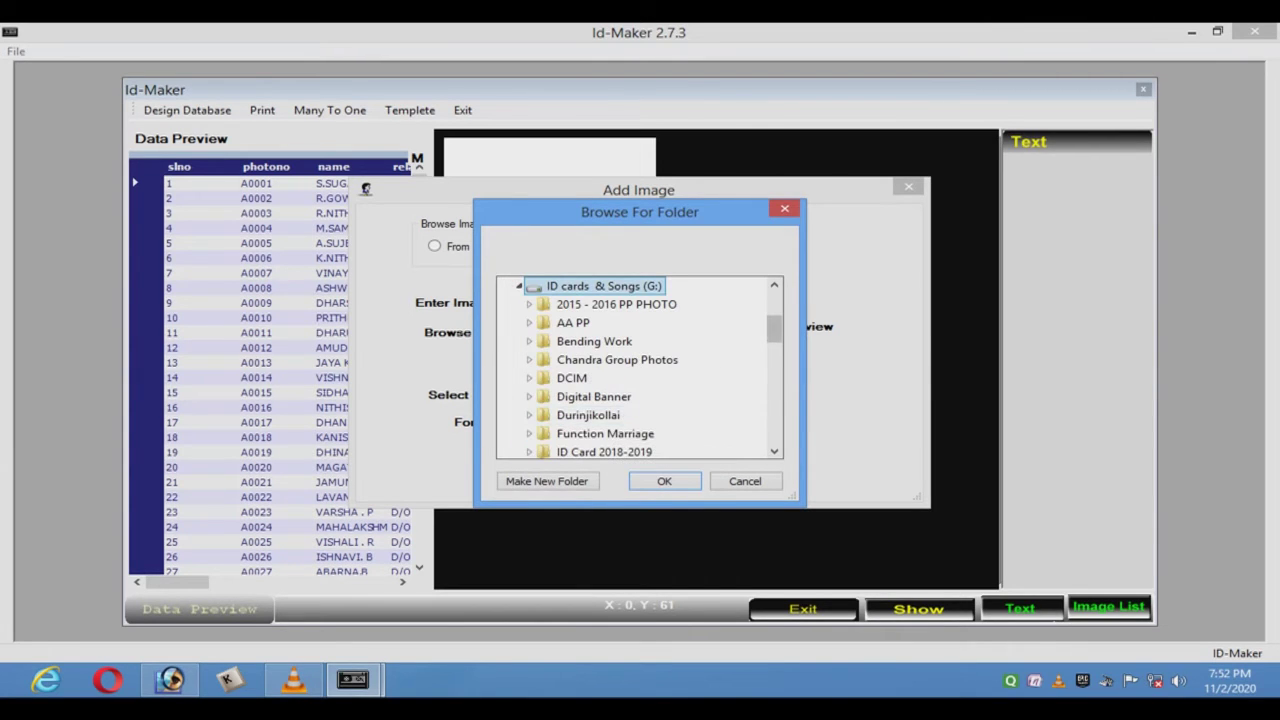
pyautogui.scroll(-2, 640, 370)
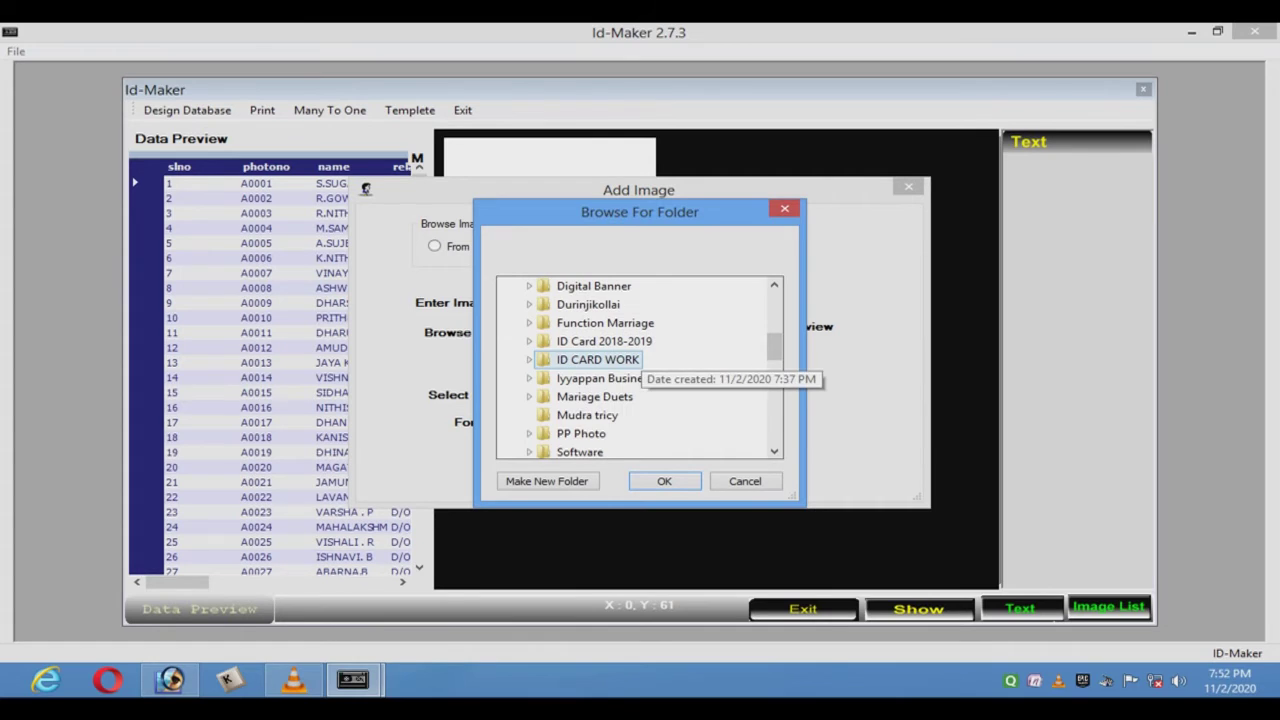
pyautogui.doubleClick(598, 360)
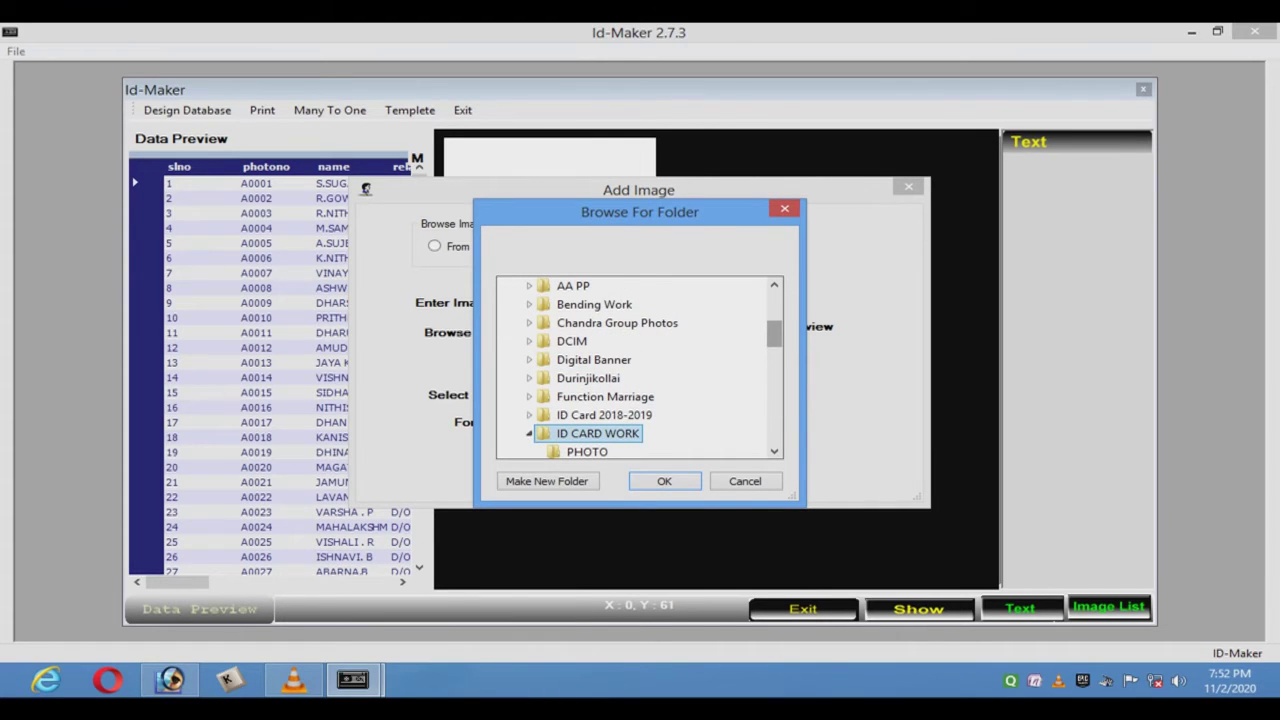
pyautogui.scroll(-1, 588, 400)
pyautogui.click(587, 397)
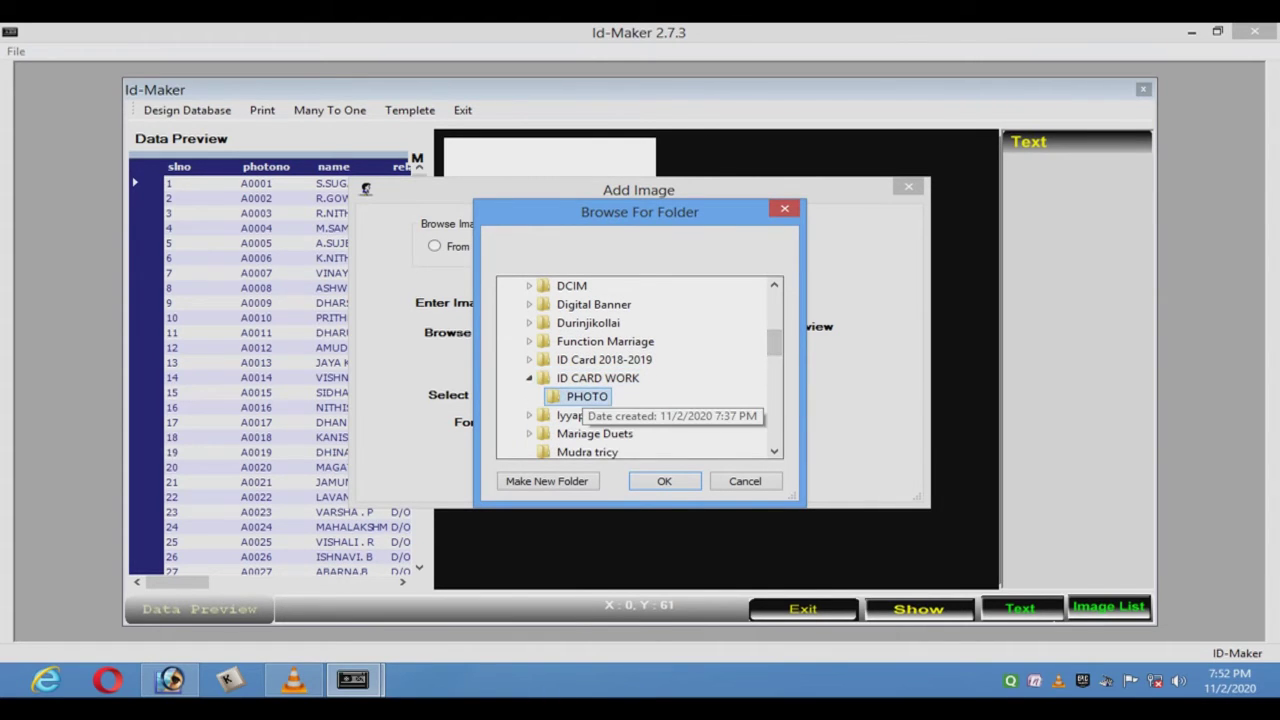
pyautogui.press('Return')
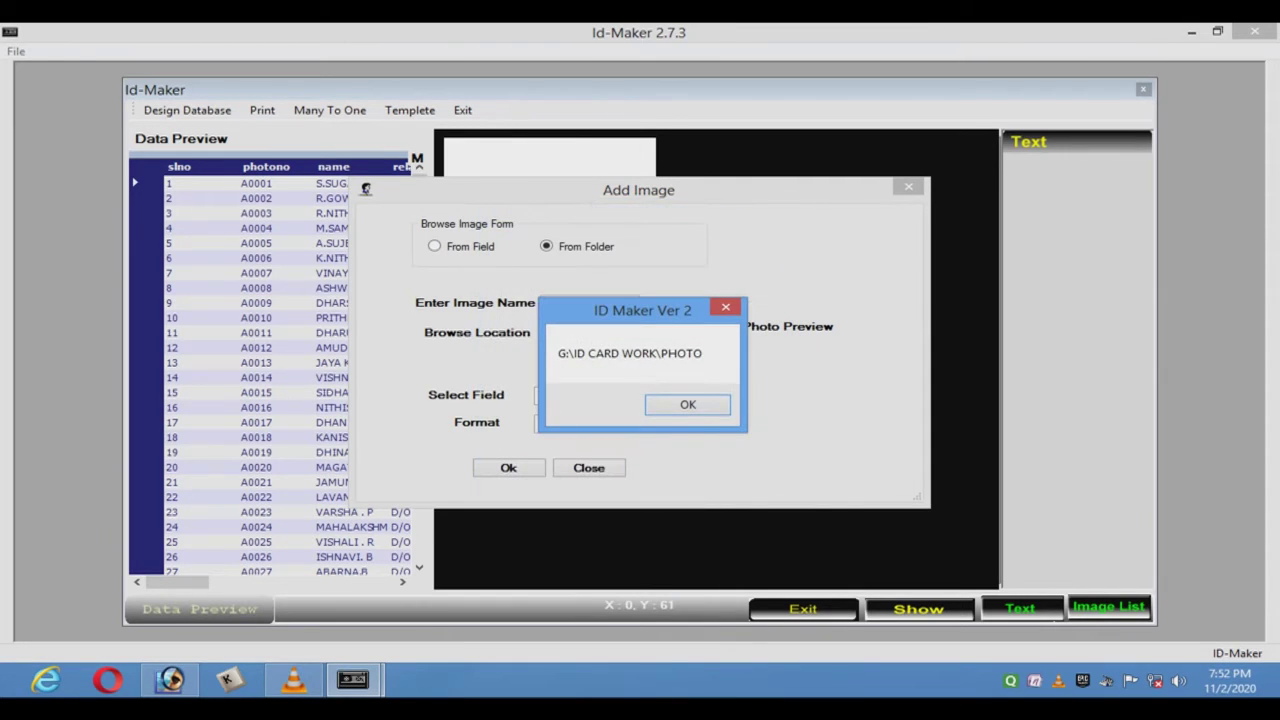
pyautogui.press('Return')
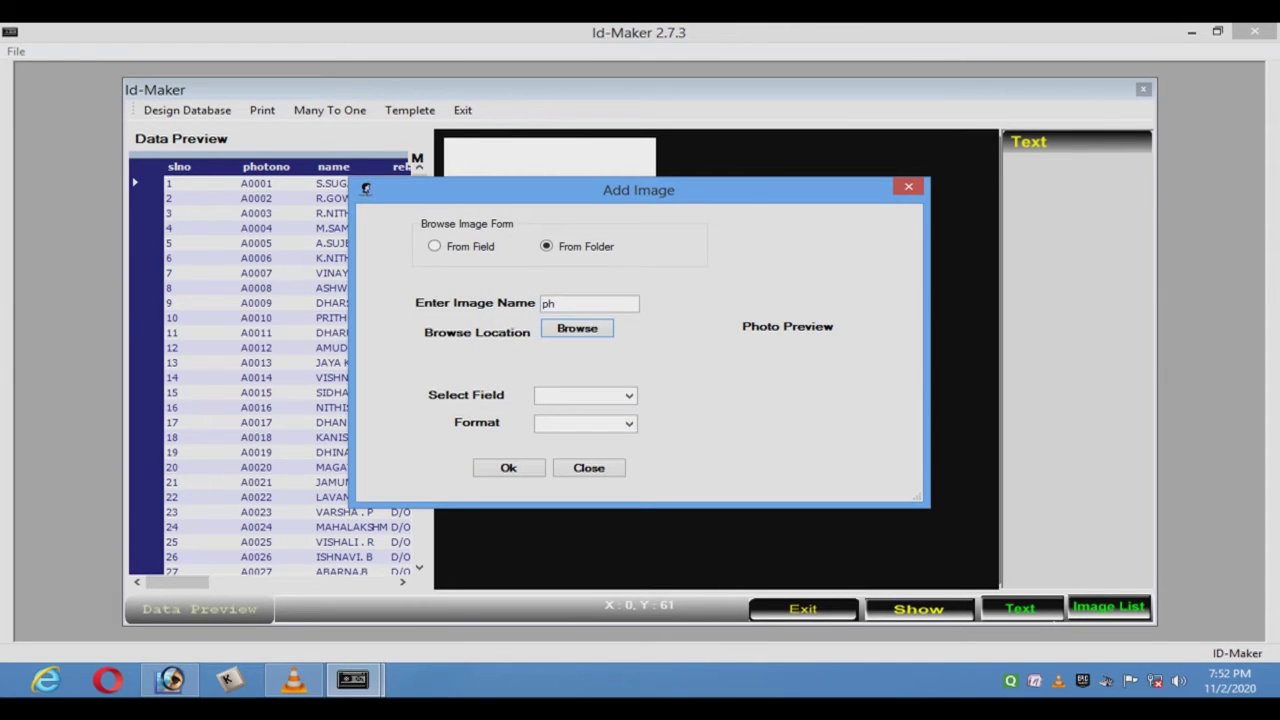
# Match the photos by the photono field in jpg format and add the image to the database
pyautogui.click(629, 396)
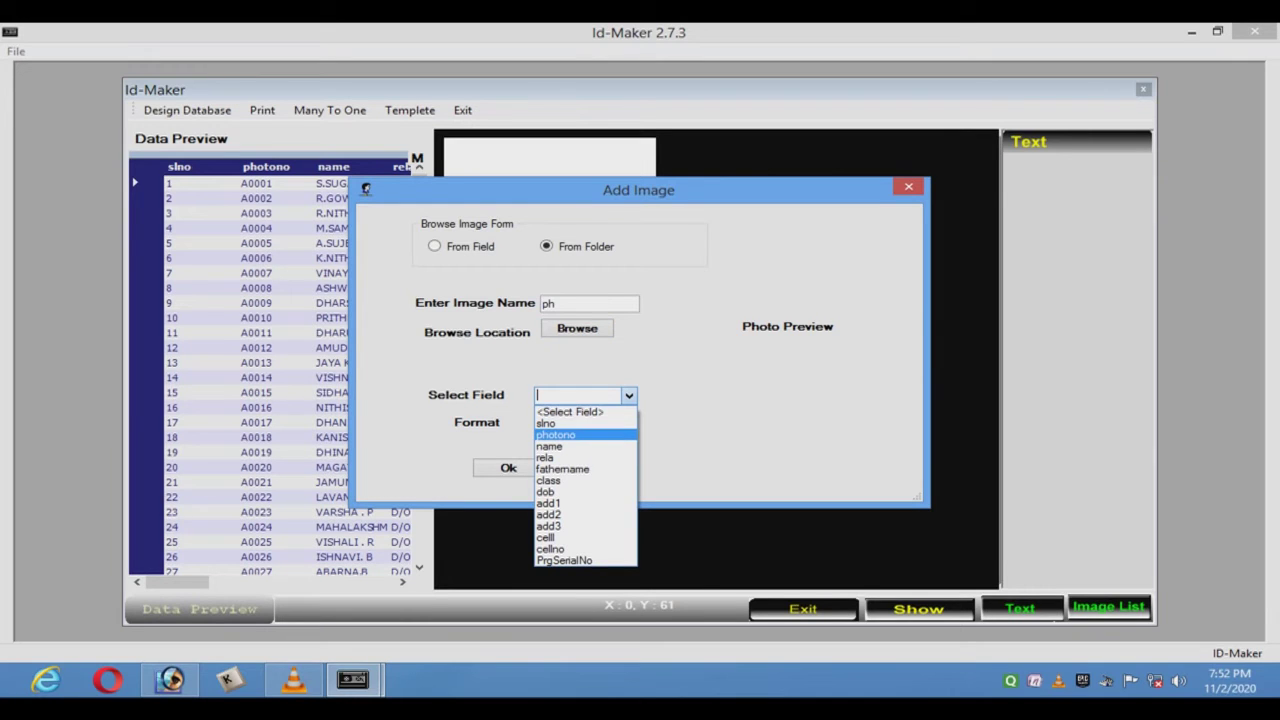
pyautogui.click(556, 435)
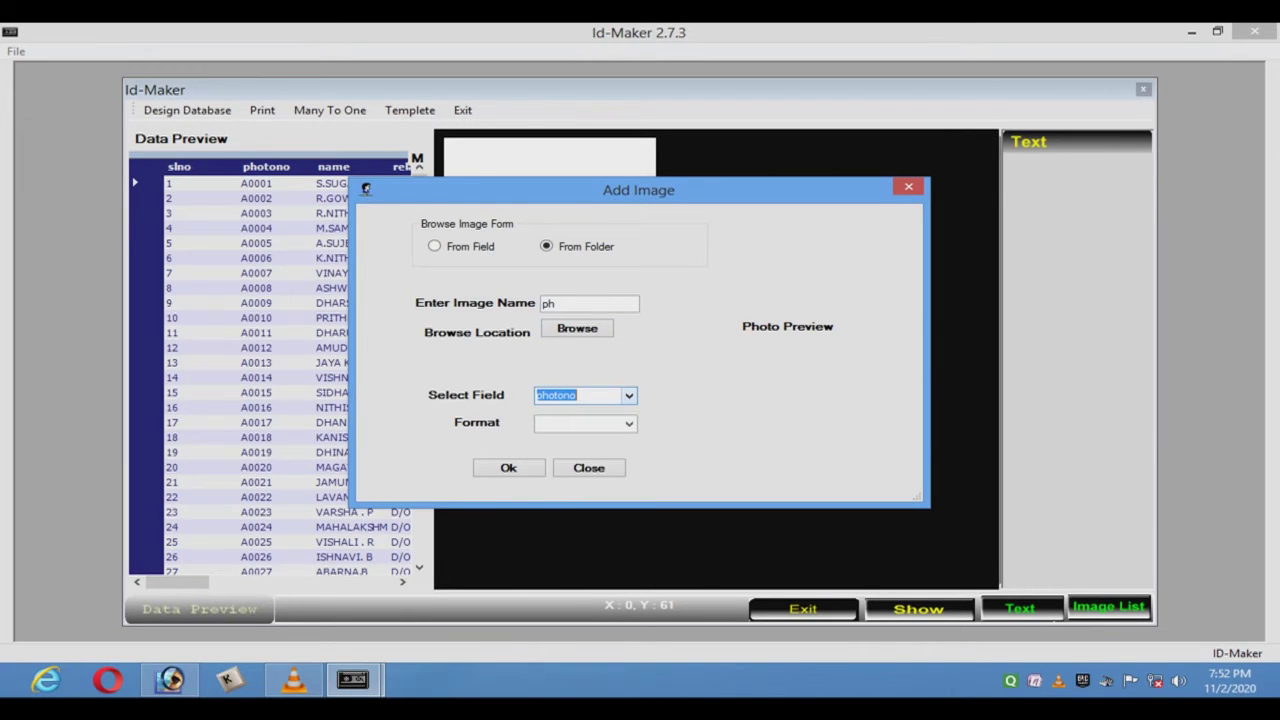
pyautogui.click(629, 423)
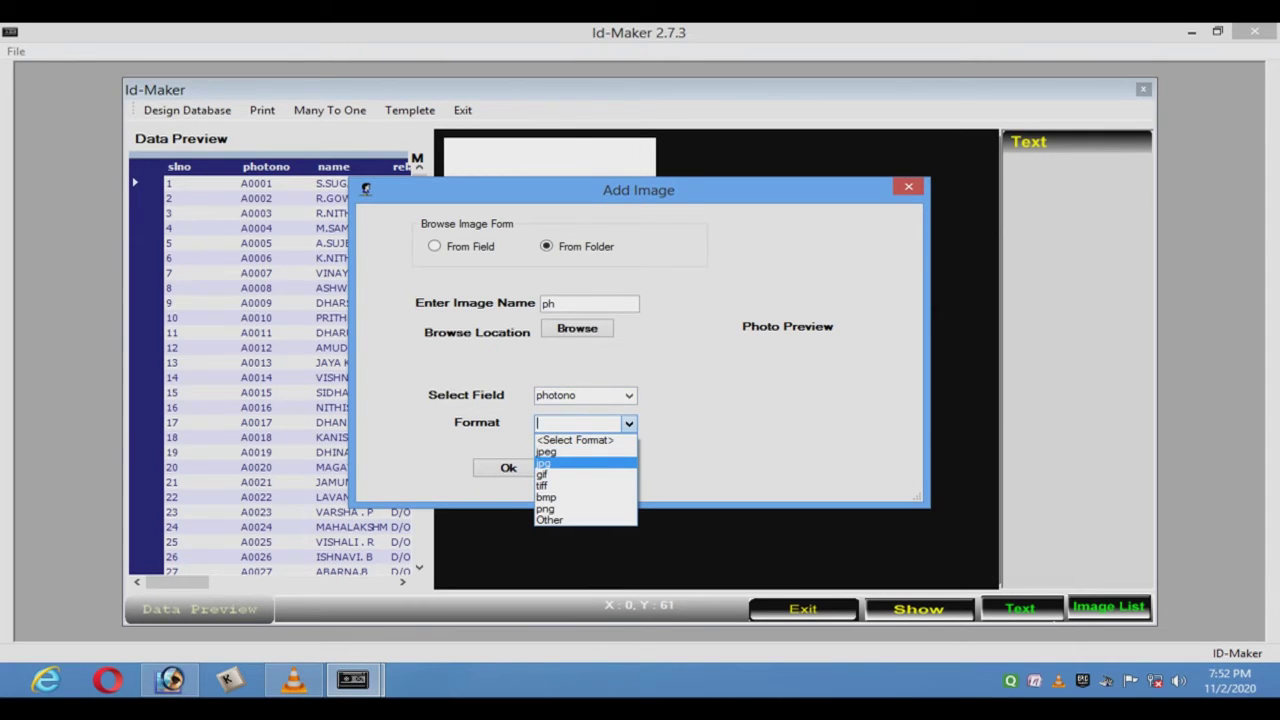
pyautogui.click(560, 463)
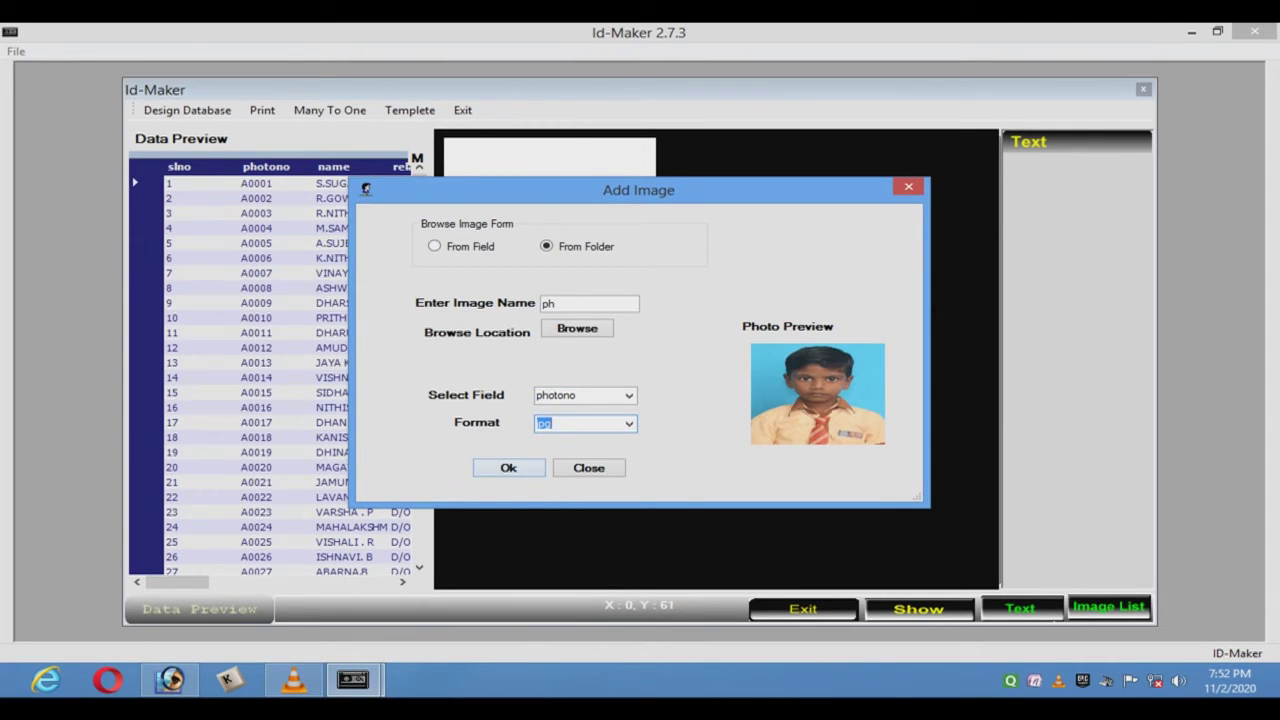
pyautogui.click(510, 468)
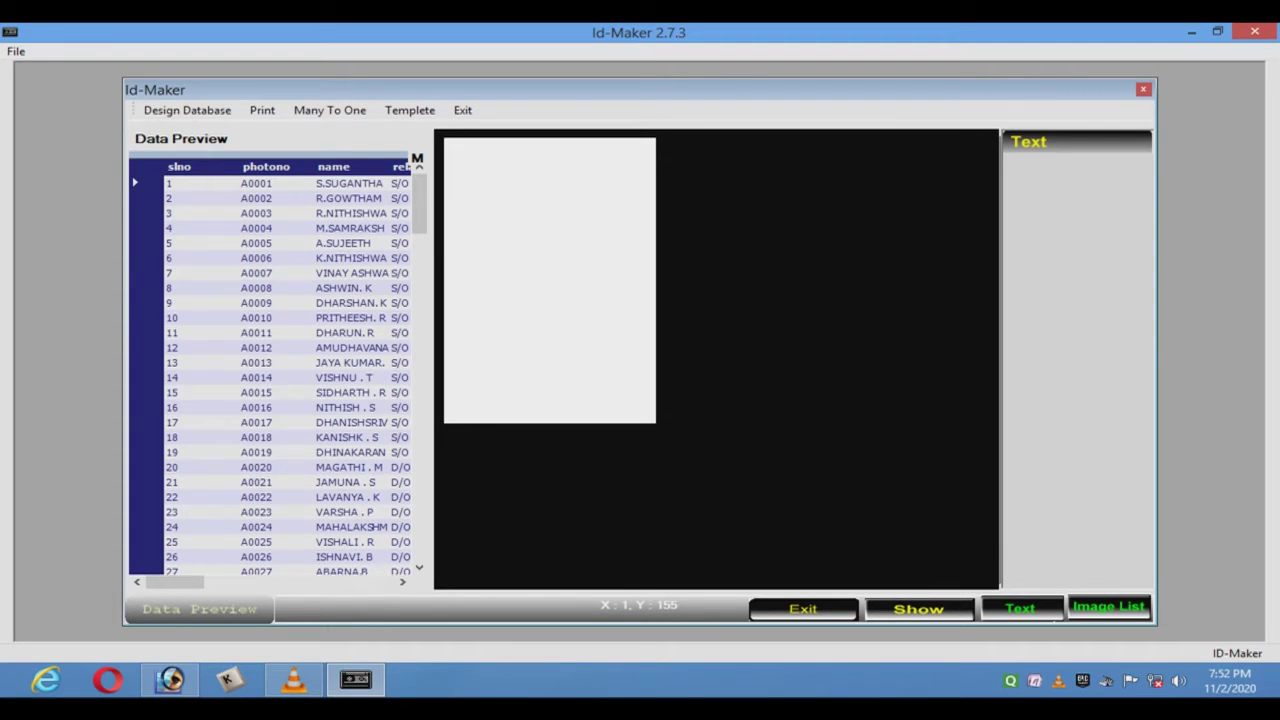
# Check the end columns of the data preview for the ph field and freeze the database changes
pyautogui.moveTo(175, 582); pyautogui.dragTo(363, 582)
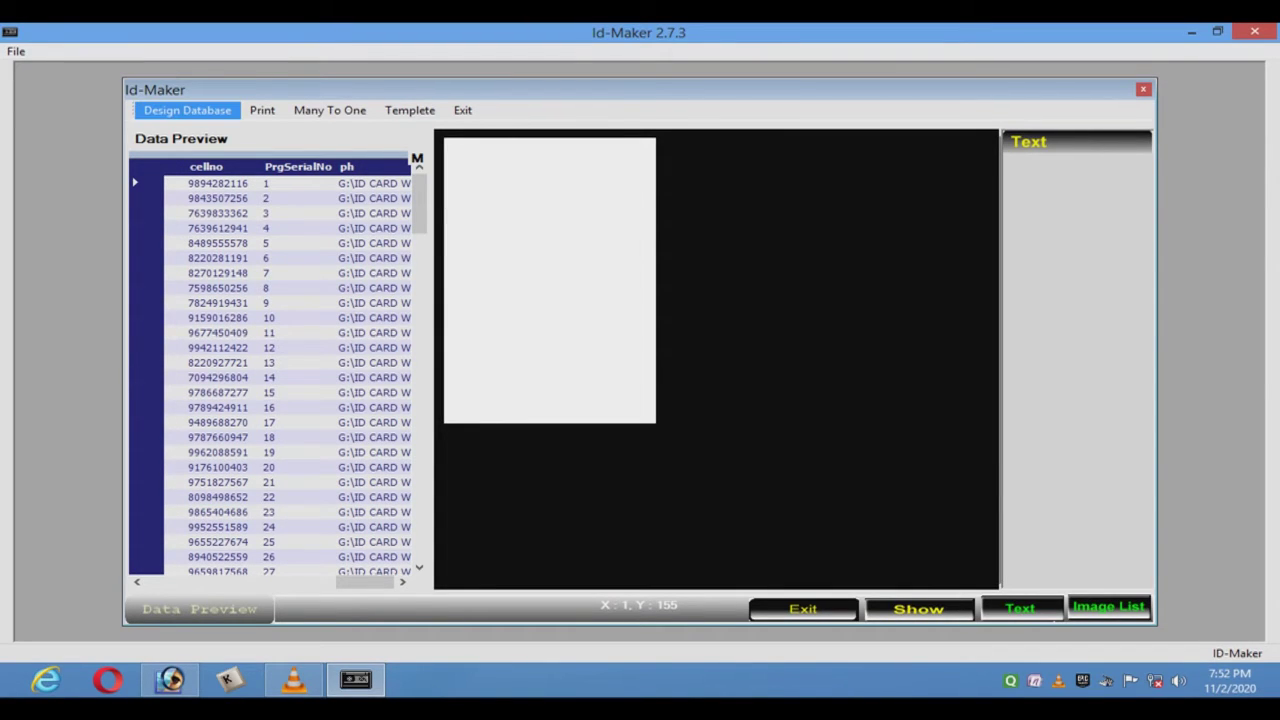
pyautogui.click(187, 110)
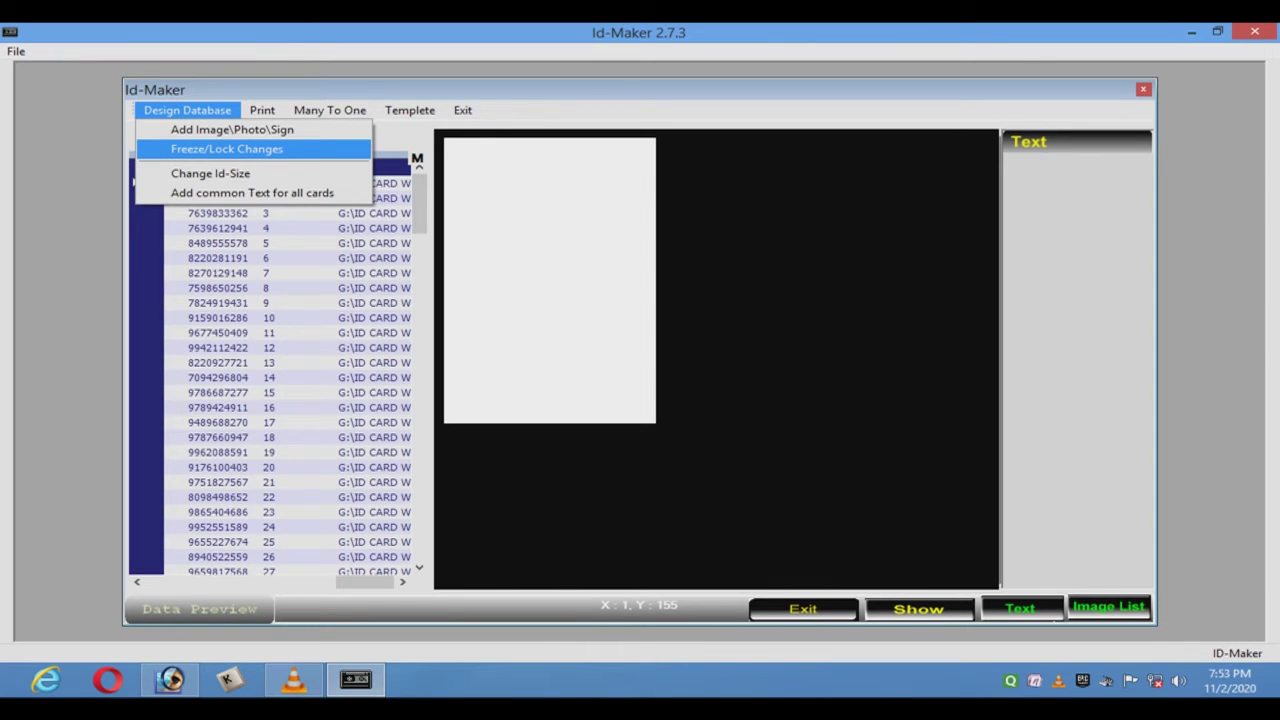
pyautogui.click(227, 148)
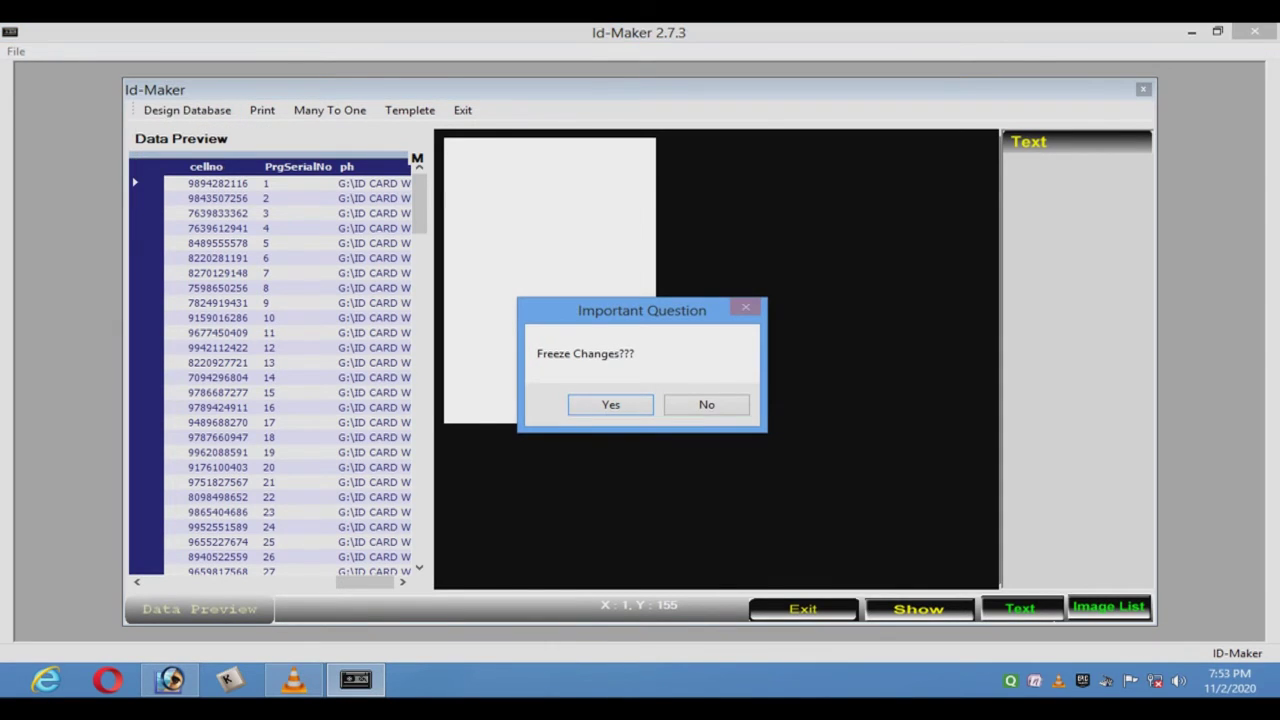
pyautogui.press('Return')
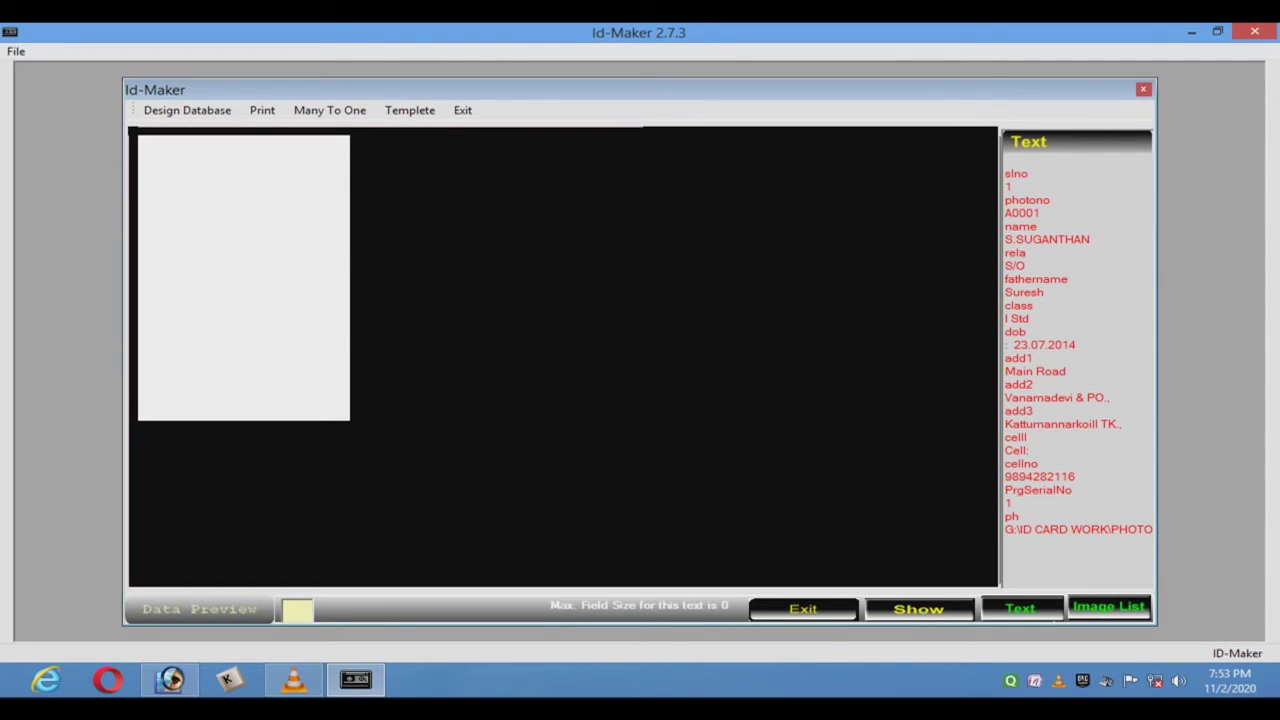
# Insert the ID CARD JPG from the ID CARD WORK folder into the card design
pyautogui.rightClick(237, 229)
pyautogui.moveTo(316, 247)
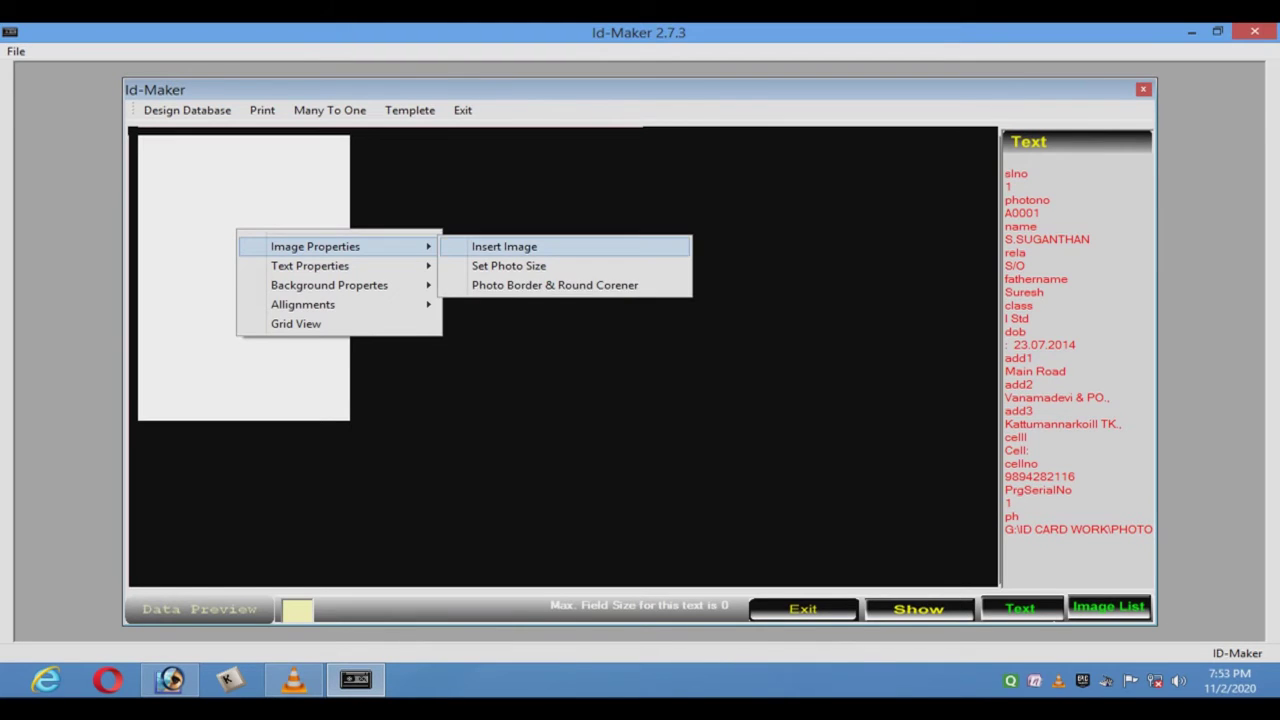
pyautogui.click(505, 247)
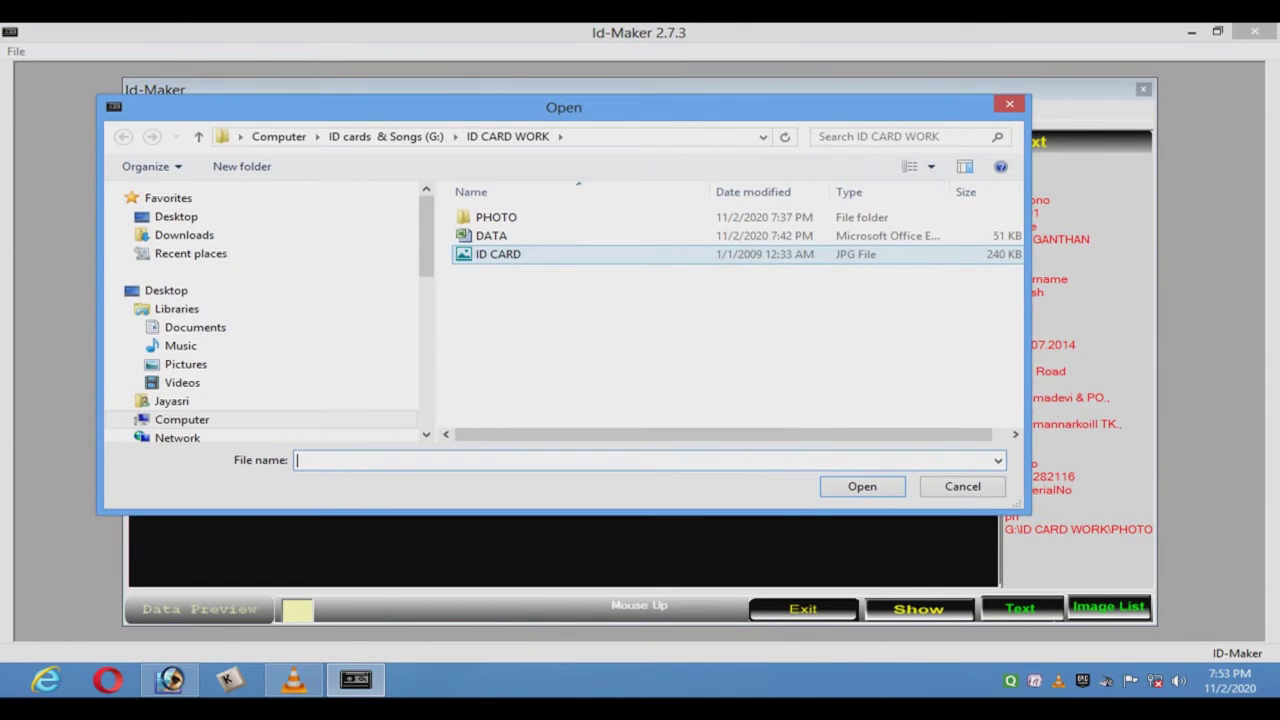
pyautogui.click(498, 254)
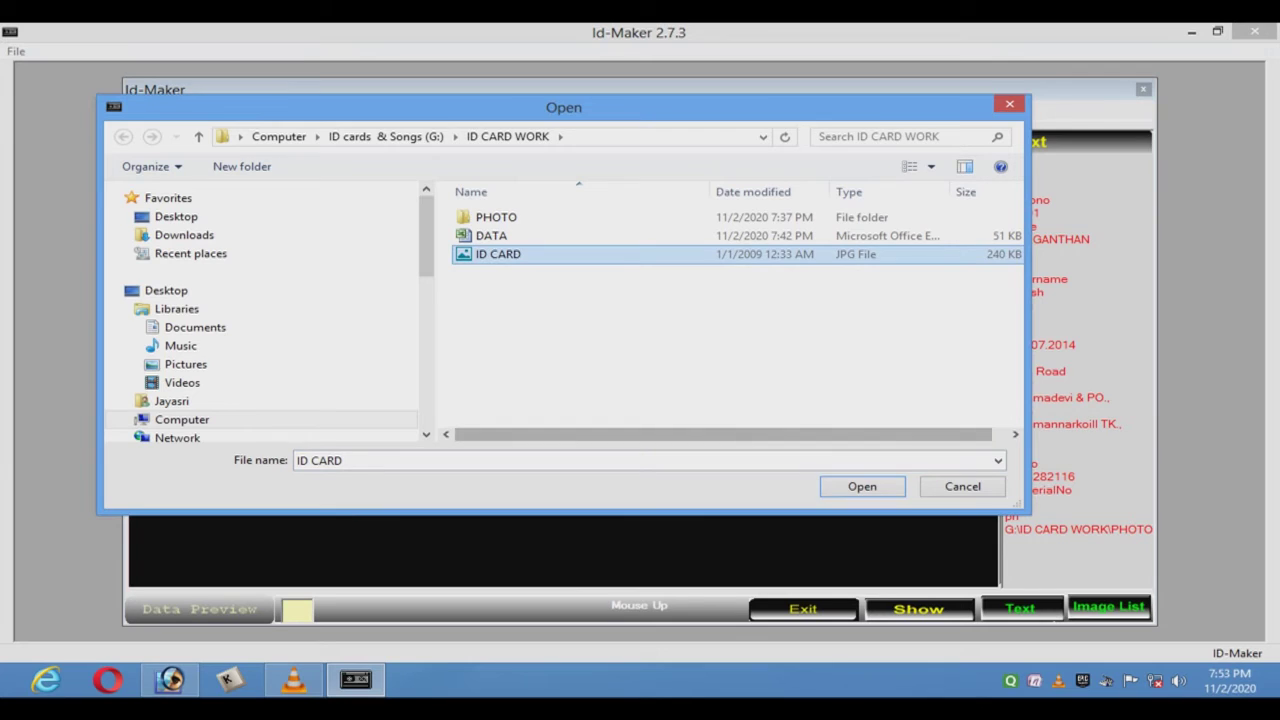
pyautogui.click(862, 487)
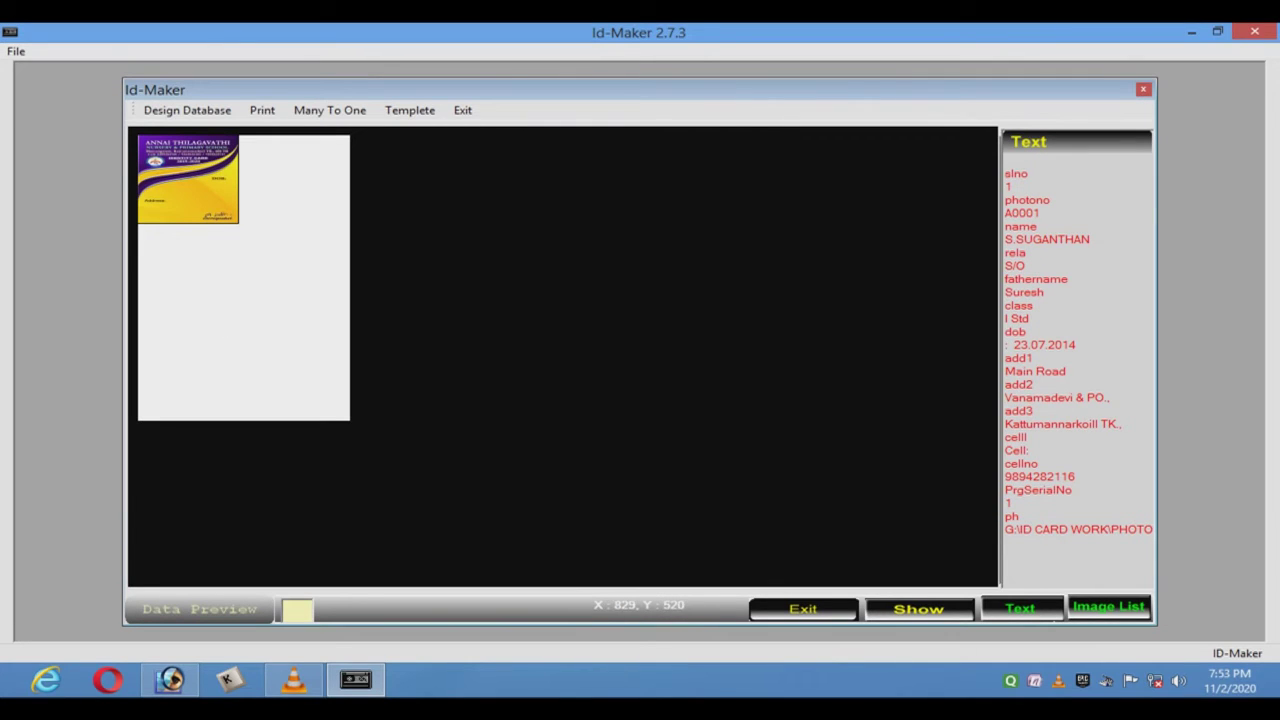
# Select ID CARD.jpg in the image list and fit it to the ID size as the front background
pyautogui.click(1108, 607)
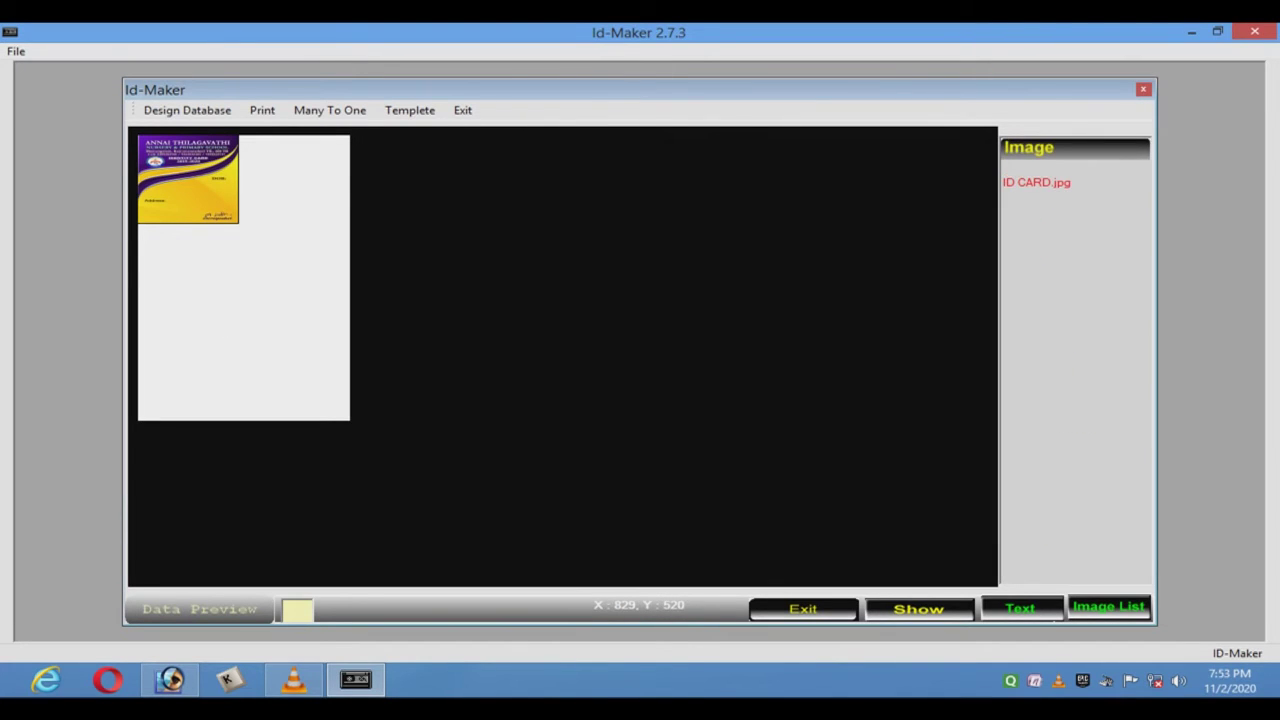
pyautogui.click(1037, 183)
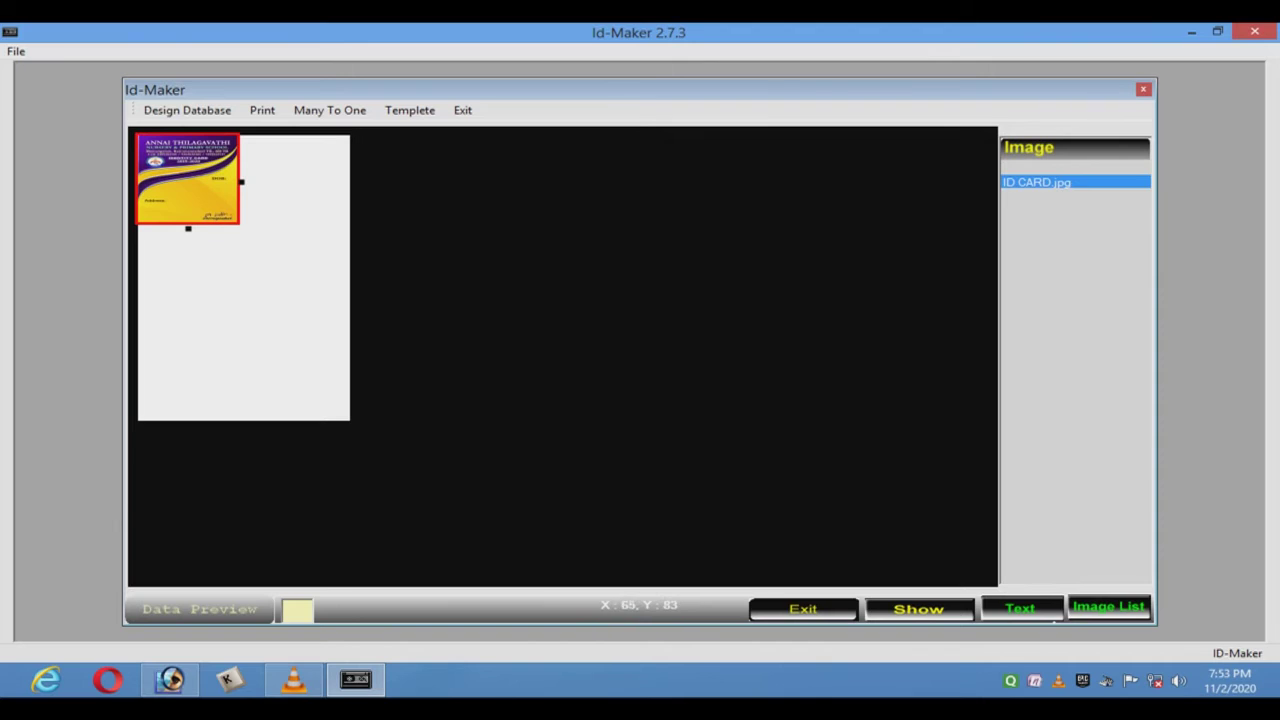
pyautogui.rightClick(192, 200)
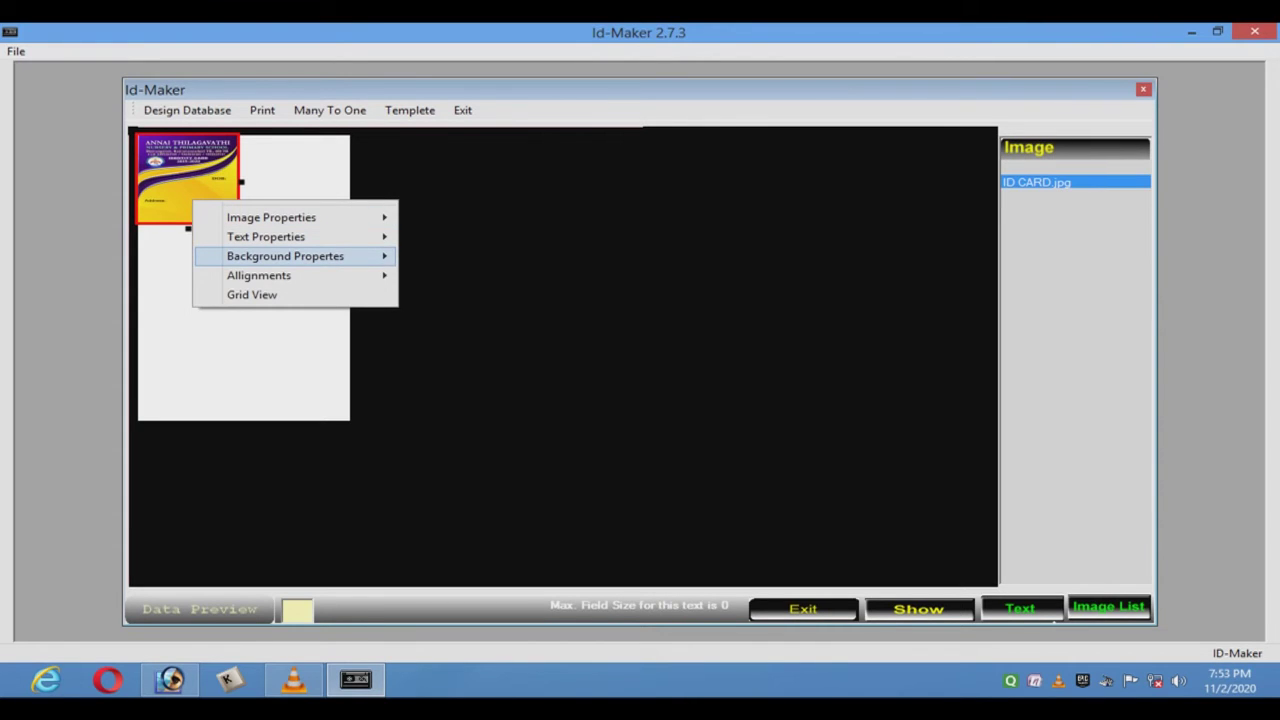
pyautogui.moveTo(285, 256)
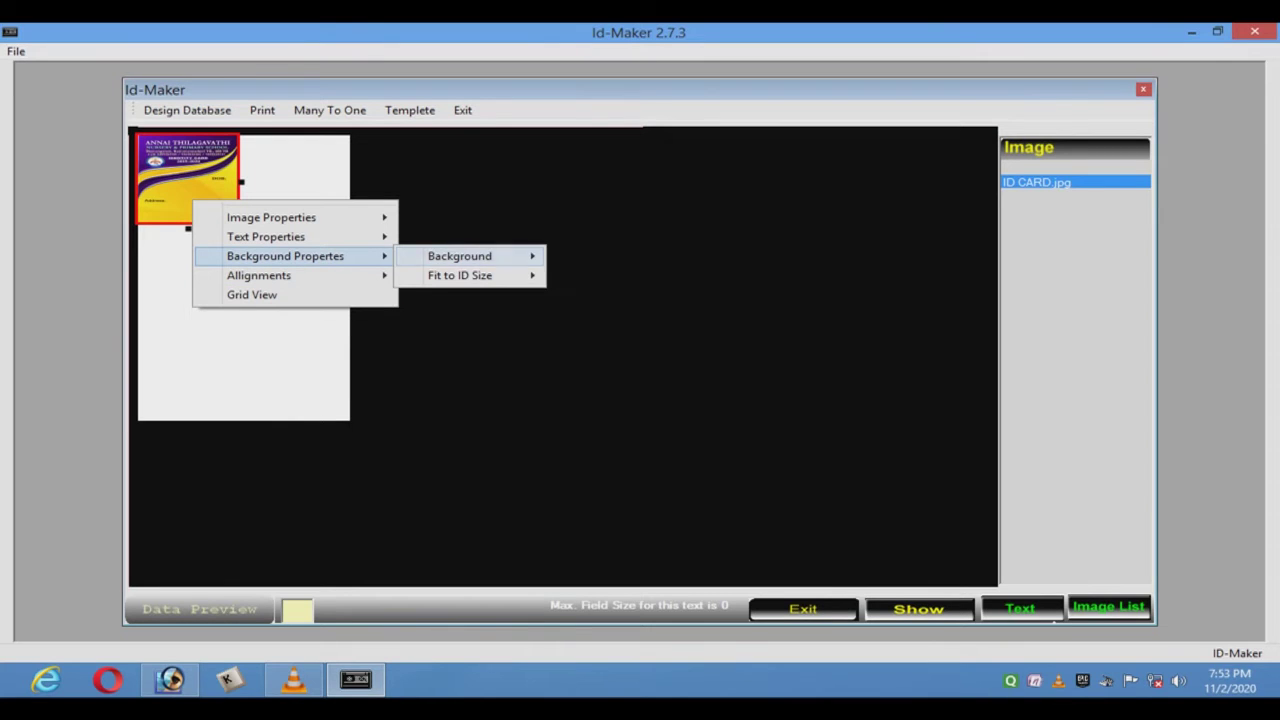
pyautogui.moveTo(460, 275)
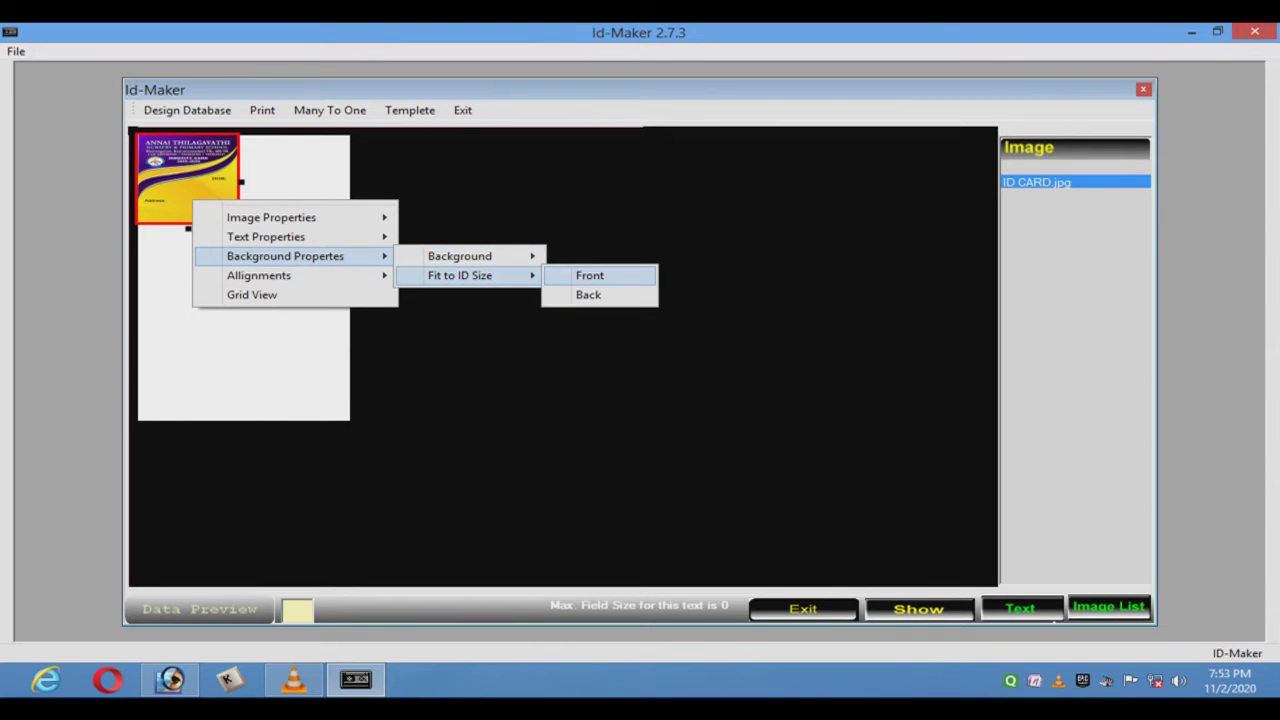
pyautogui.click(590, 275)
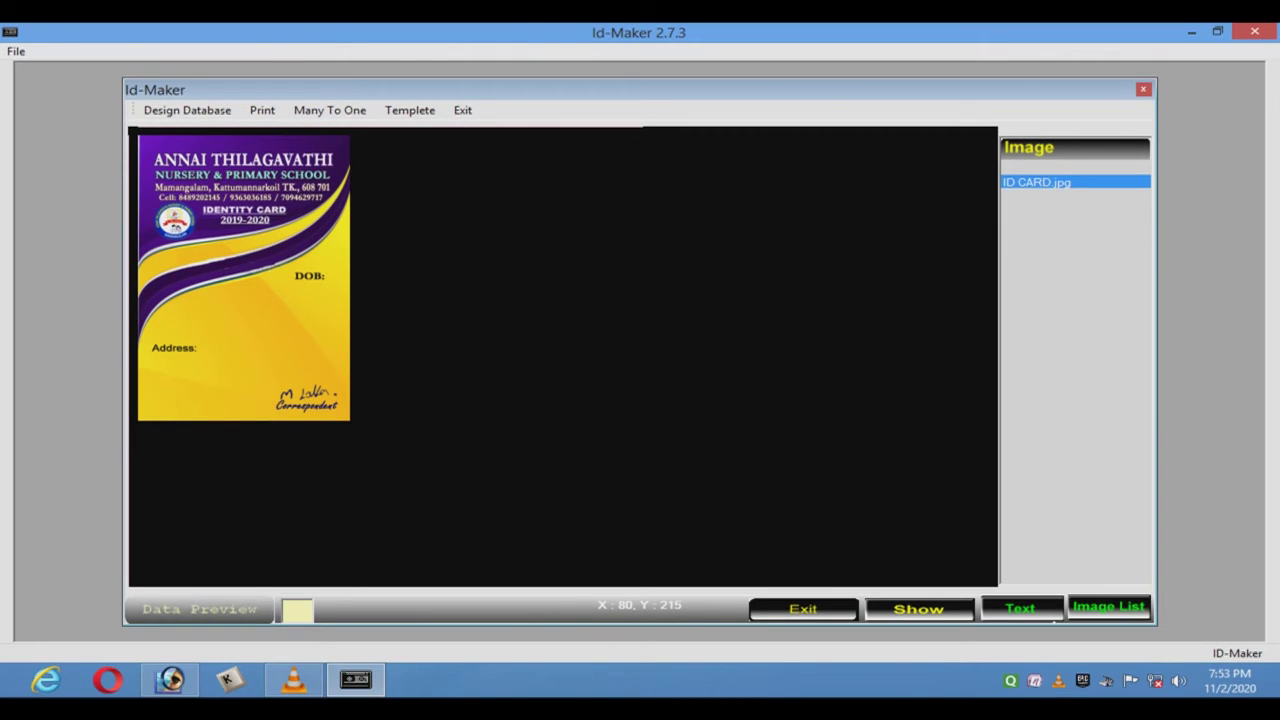
# Place the student photo from the ph field on the card below the school logo
pyautogui.click(1053, 618)
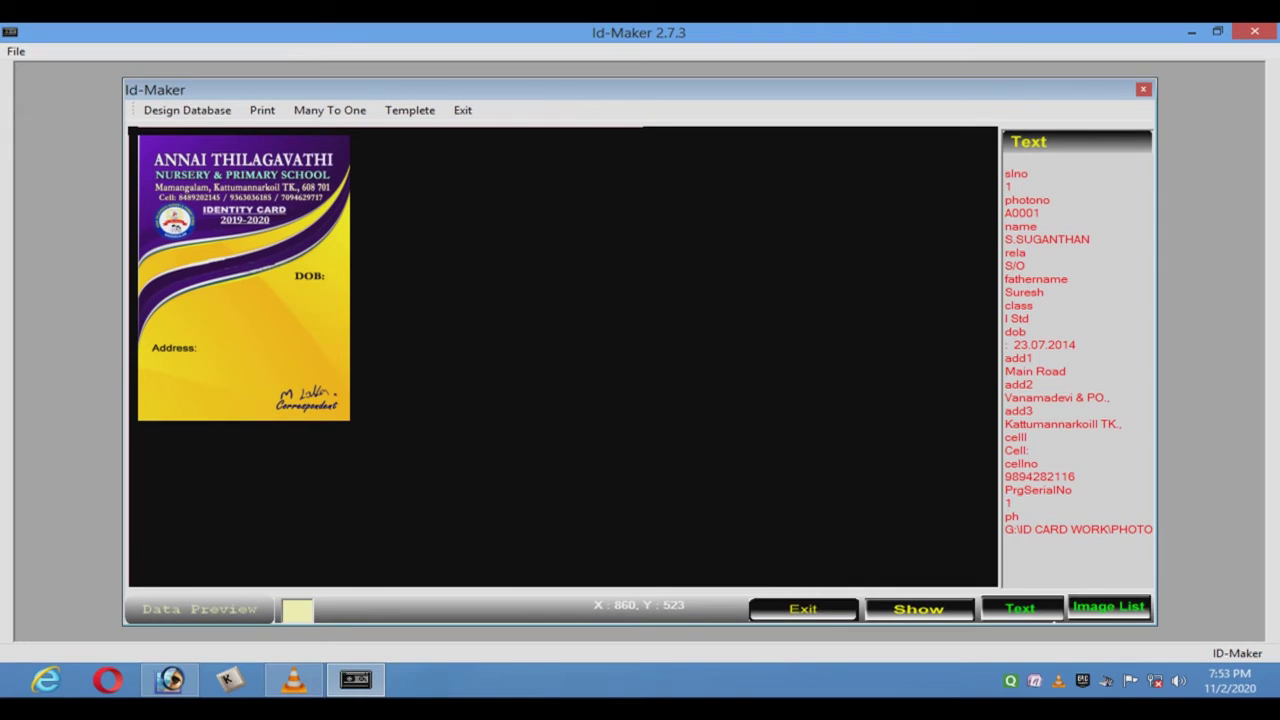
pyautogui.click(1078, 529)
pyautogui.click(160, 243)
# Set the student photo's size to 18 mm wide and 20 mm high
pyautogui.rightClick(168, 253)
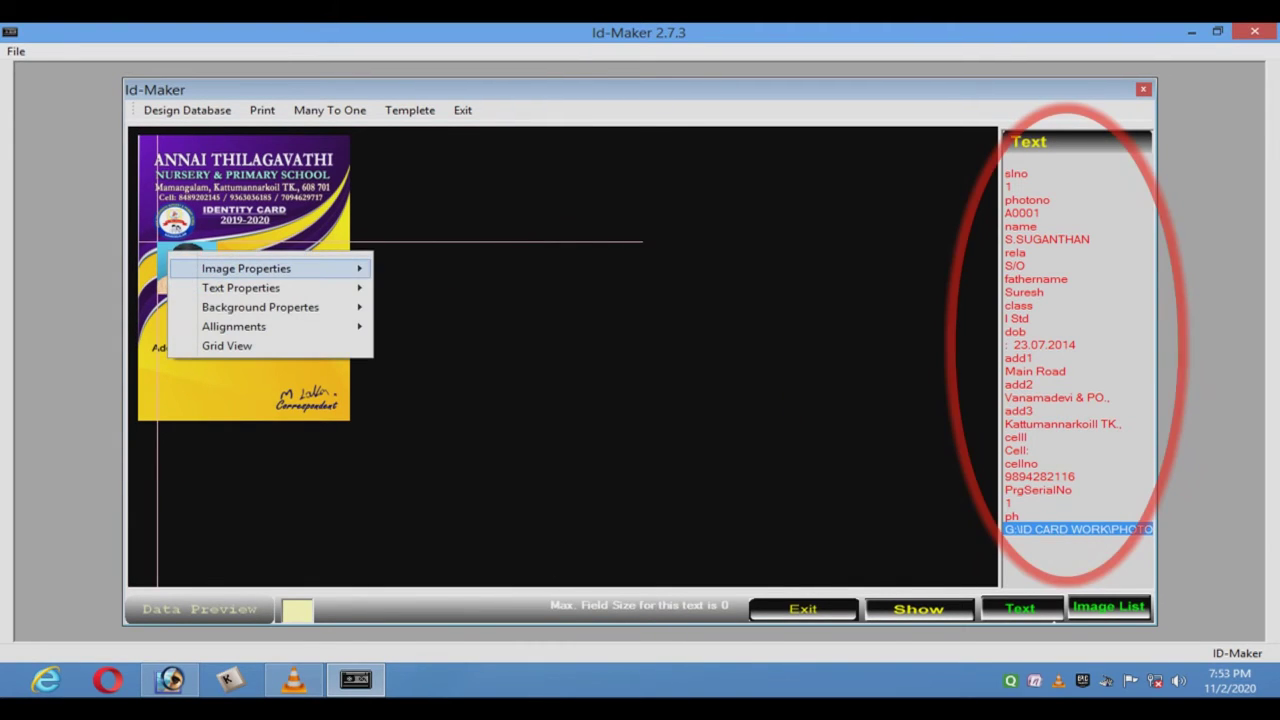
pyautogui.moveTo(246, 268)
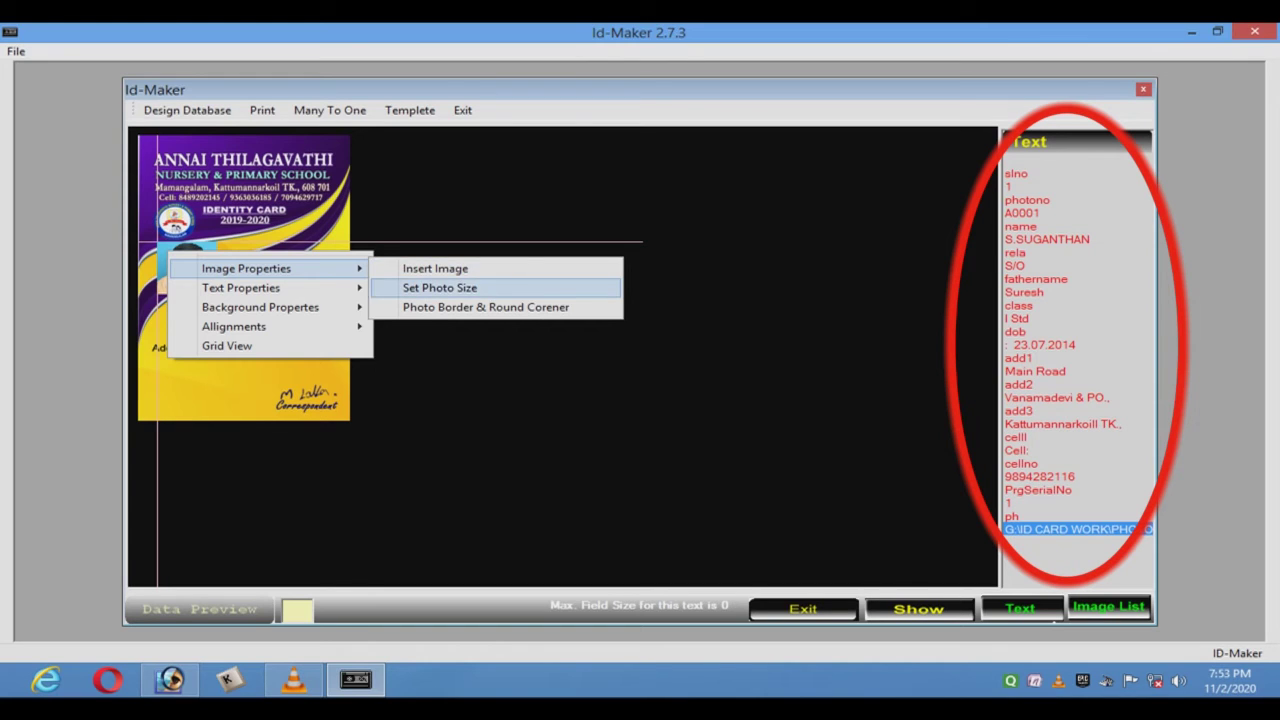
pyautogui.click(440, 287)
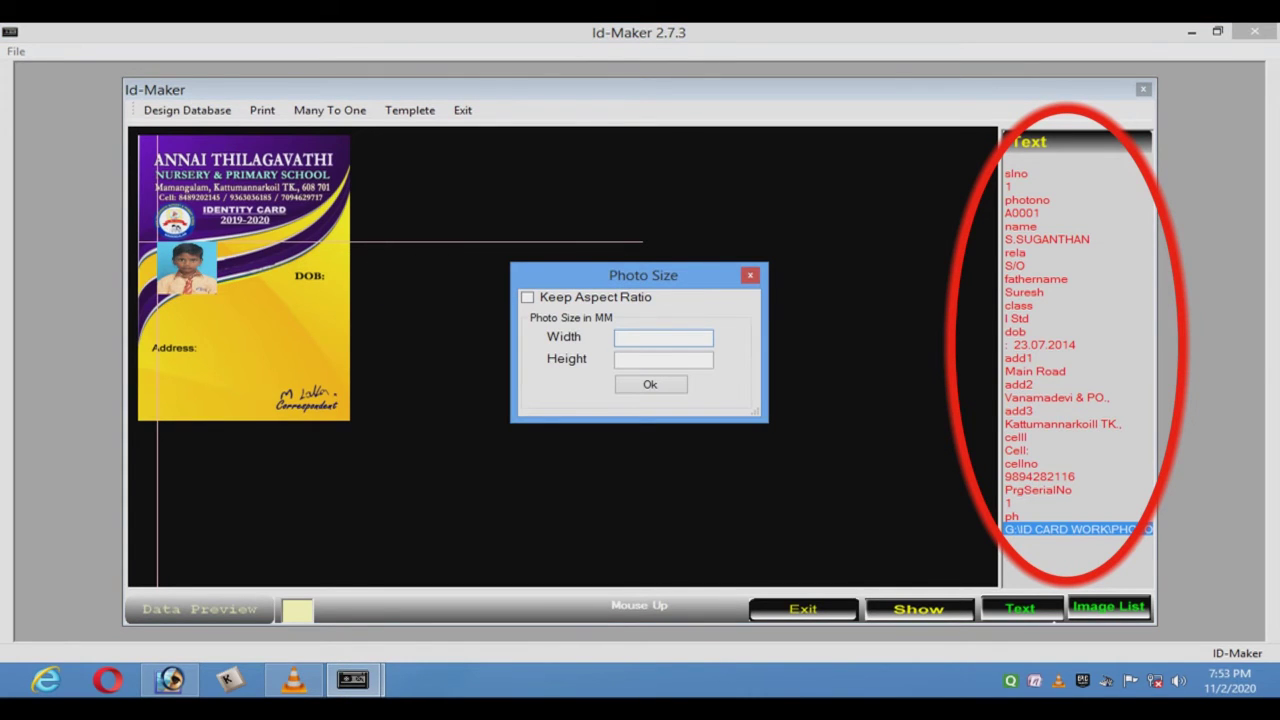
pyautogui.write('18')
pyautogui.press('Tab')
pyautogui.write('20')
pyautogui.press('Return')
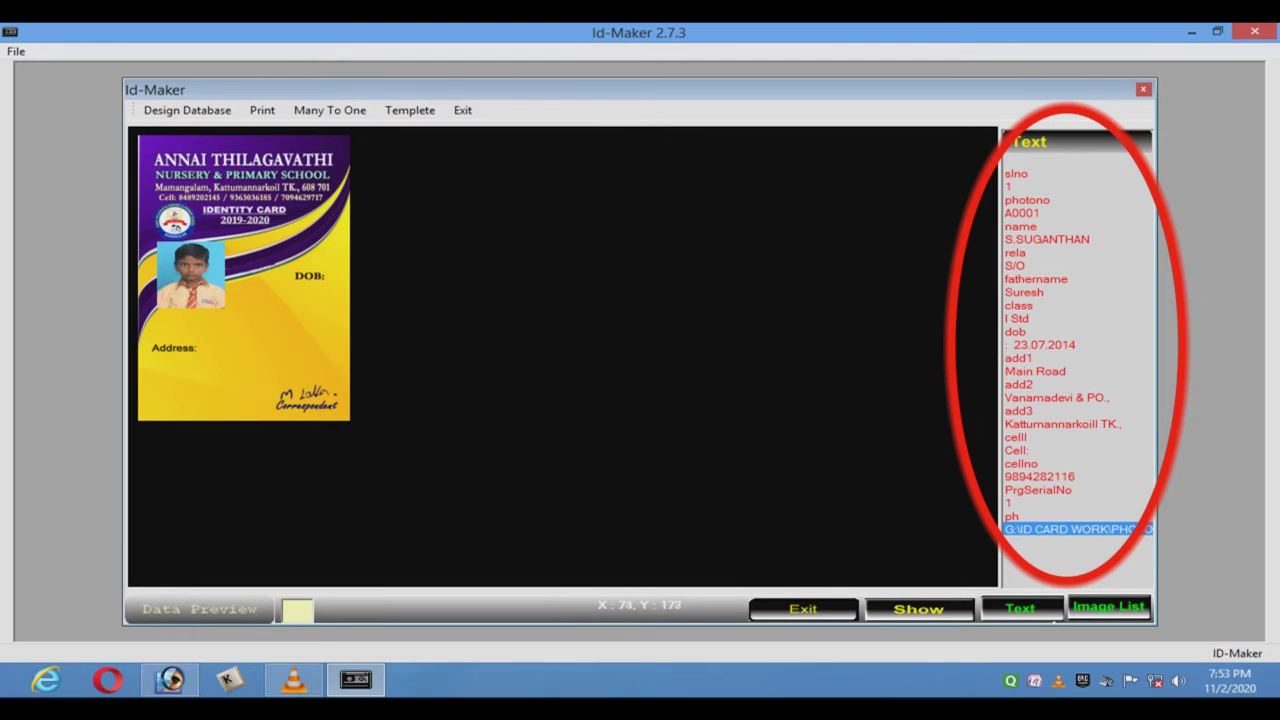
# Resize the student photo to 20 mm wide by 26 mm high and move it to the card's centre under the 2019-2020 line
pyautogui.rightClick(203, 285)
pyautogui.moveTo(280, 300)
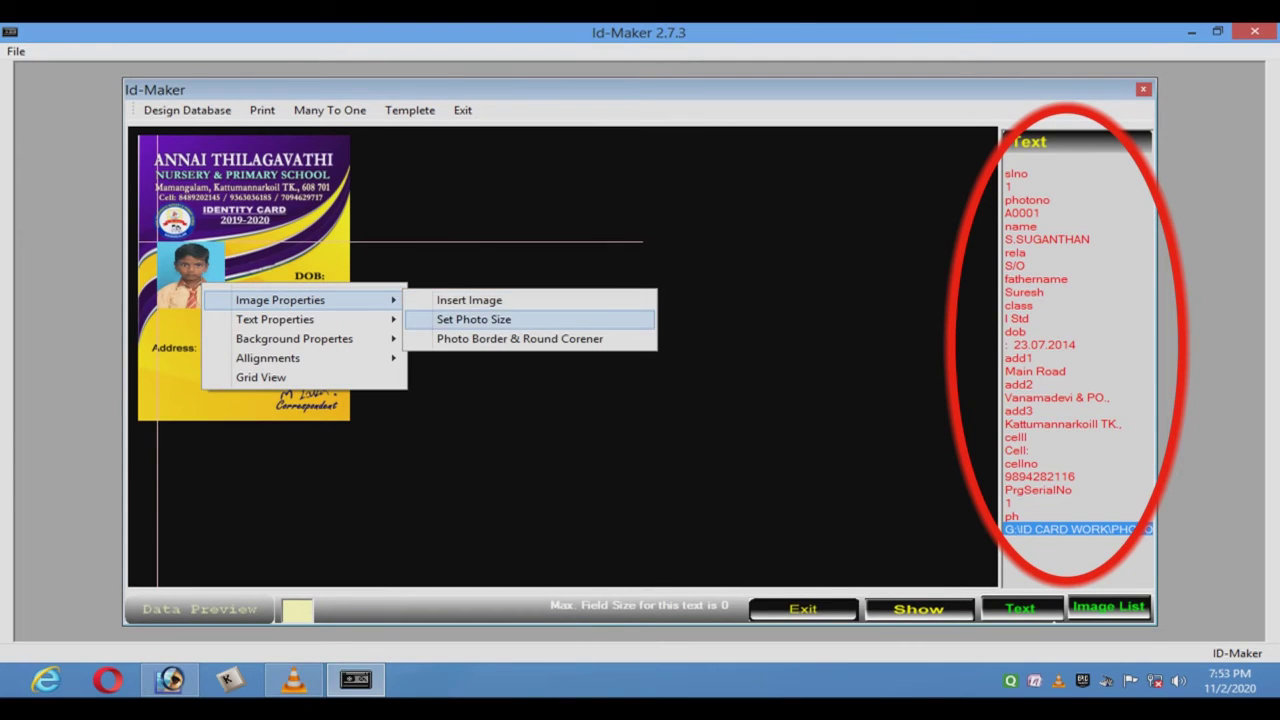
pyautogui.click(473, 319)
pyautogui.write('20')
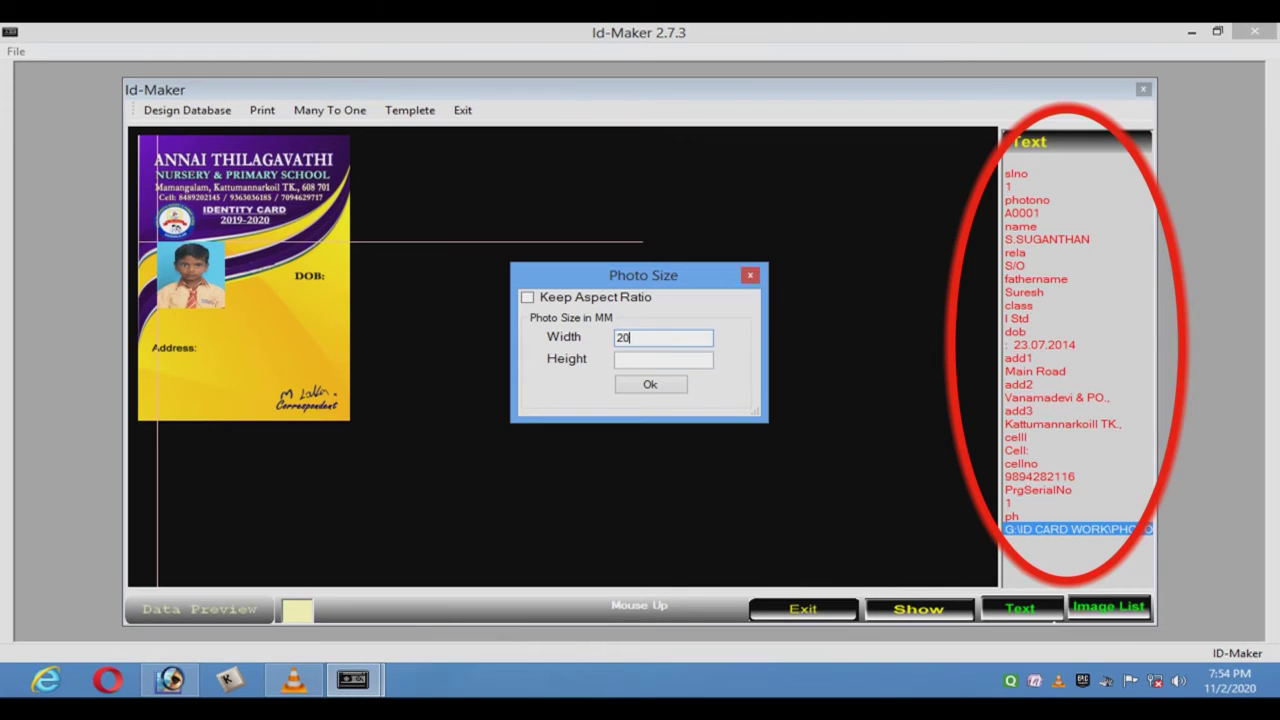
pyautogui.press('Tab')
pyautogui.write('26')
pyautogui.press('Return')
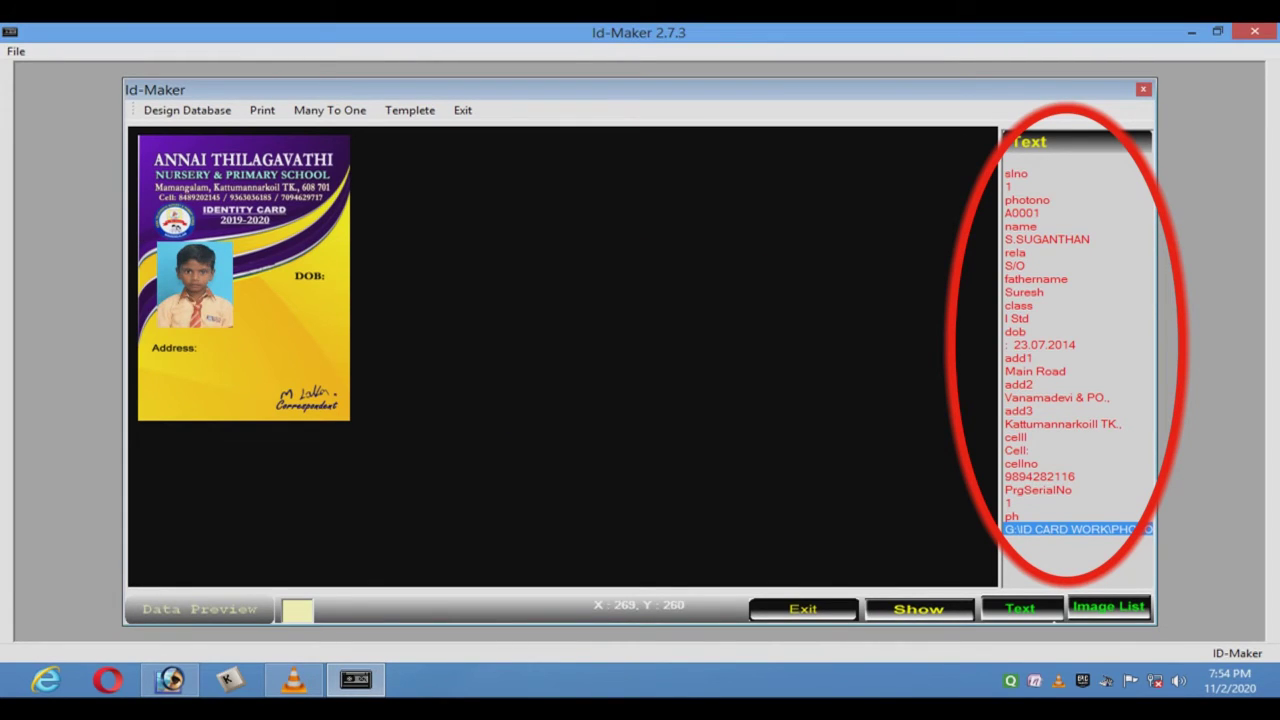
pyautogui.moveTo(195, 285); pyautogui.dragTo(208, 238)
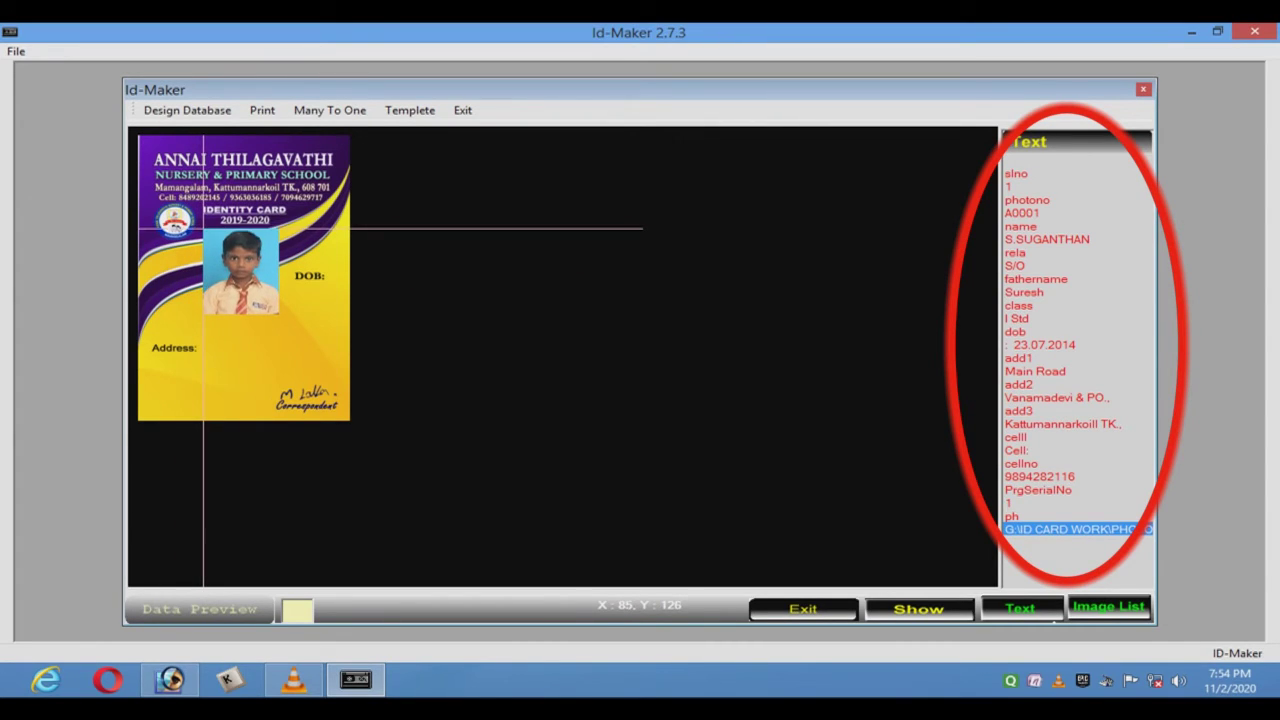
# Give the student photo a dark red border of thickness 2 with rounded corners
pyautogui.rightClick(214, 238)
pyautogui.moveTo(270, 256)
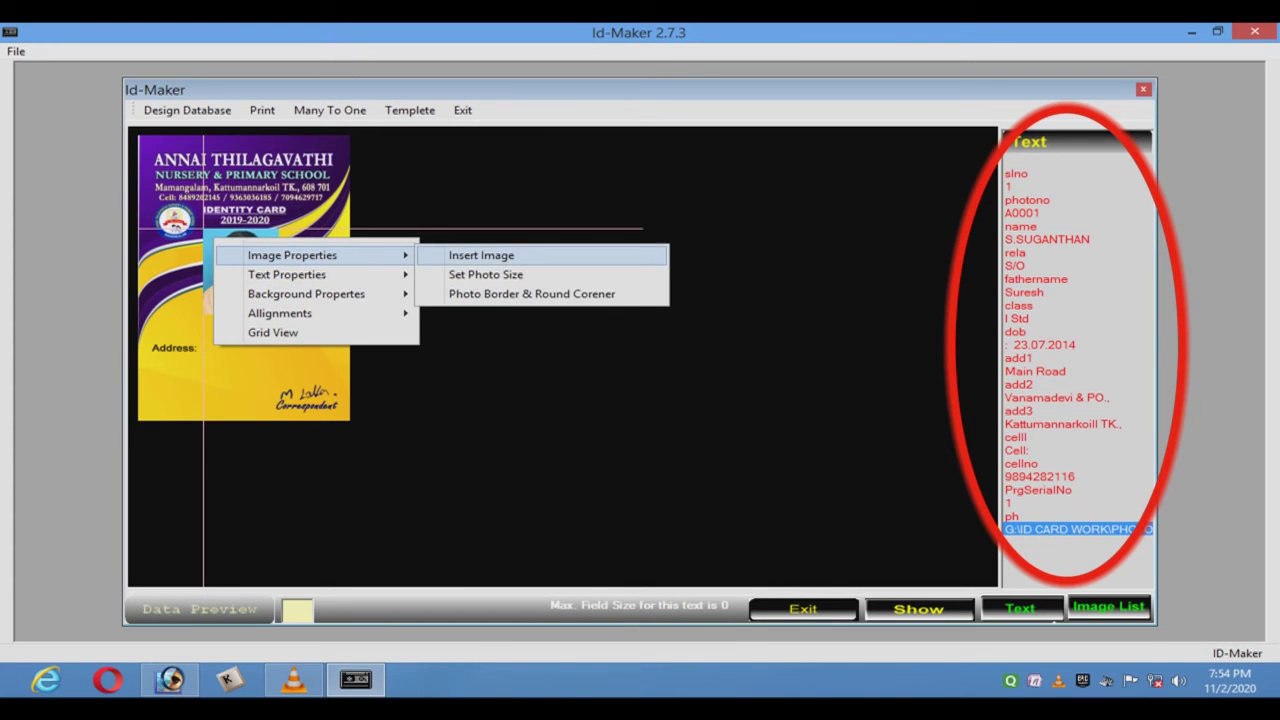
pyautogui.click(530, 294)
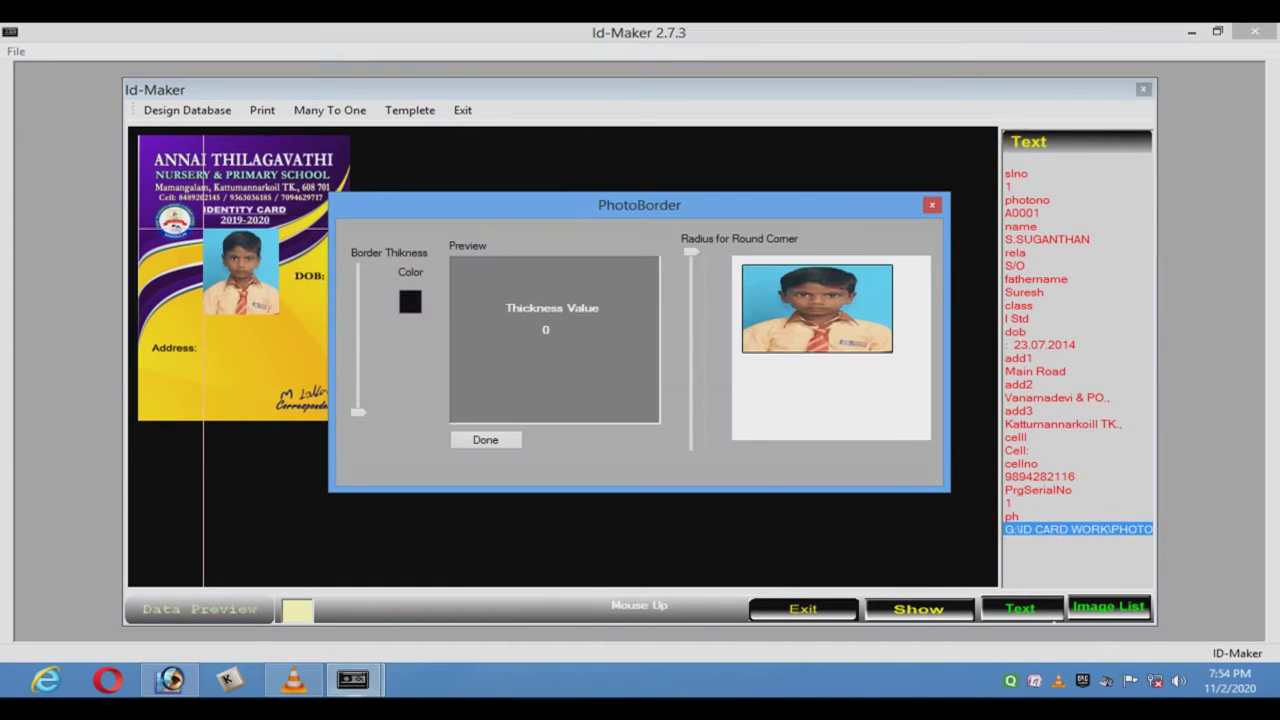
pyautogui.moveTo(358, 412)
pyautogui.mouseDown()
pyautogui.moveTo(358, 289)
pyautogui.moveTo(358, 398)
pyautogui.mouseUp()
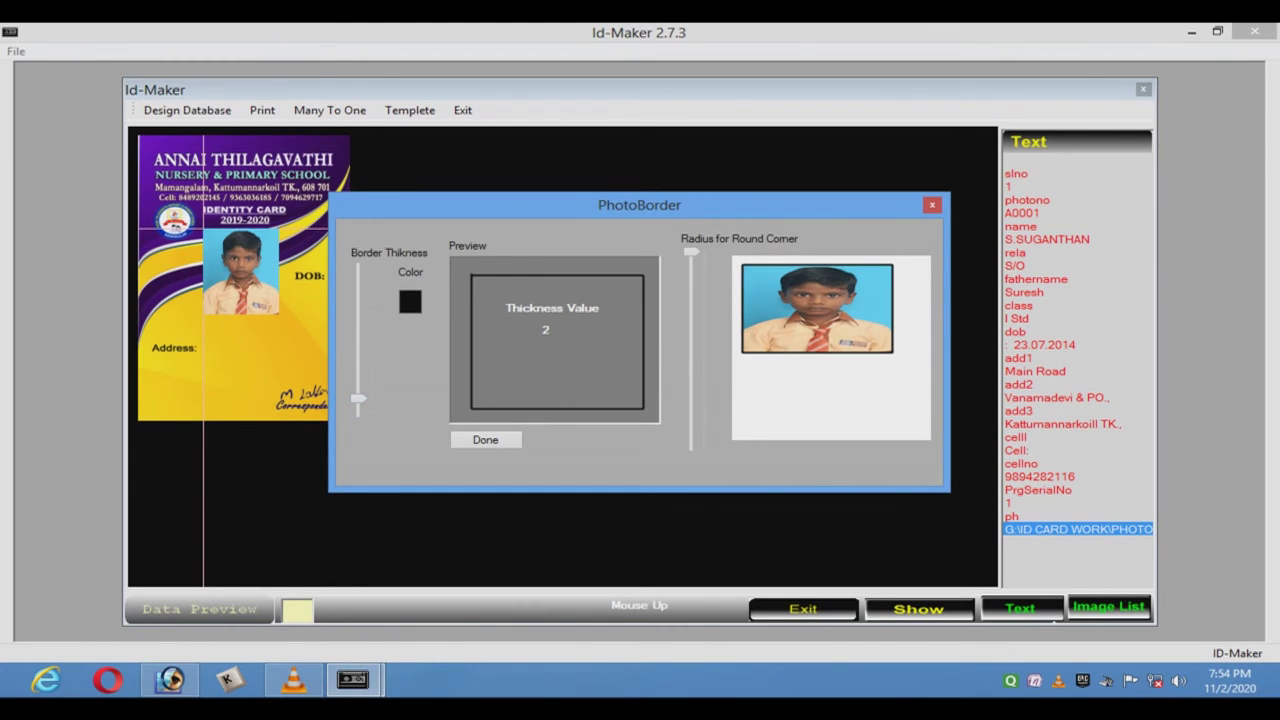
pyautogui.click(410, 301)
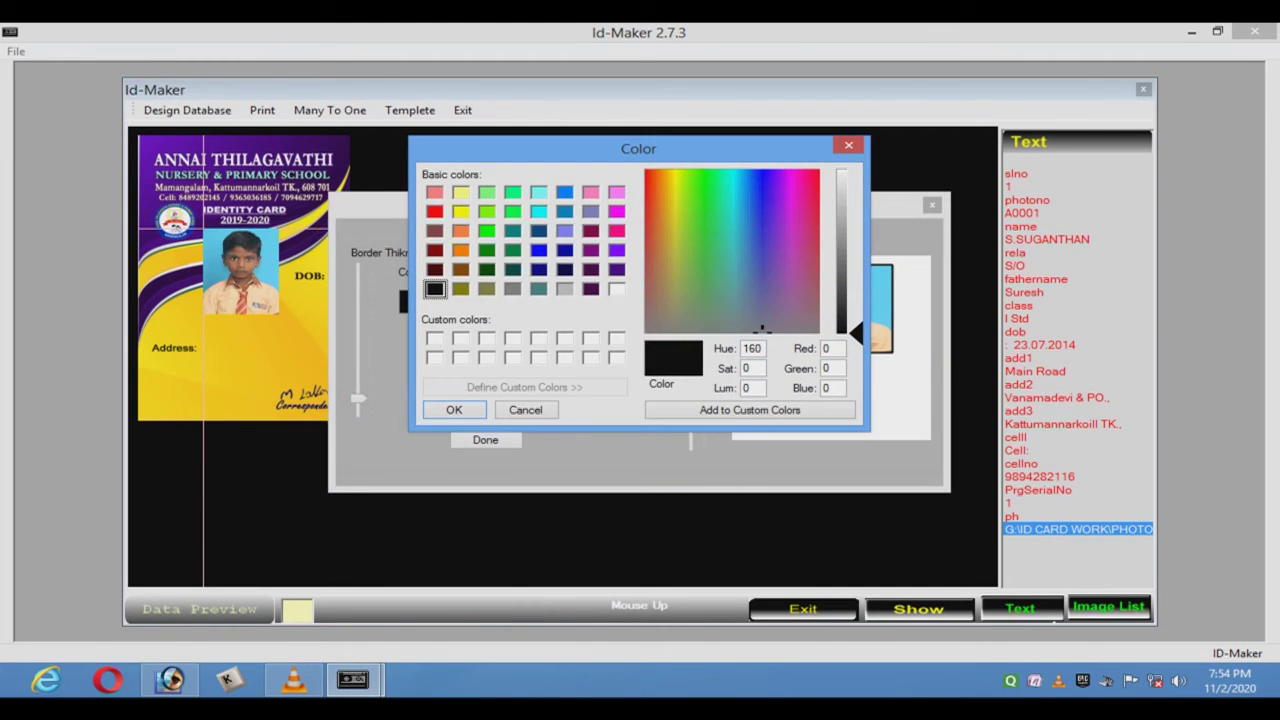
pyautogui.click(435, 251)
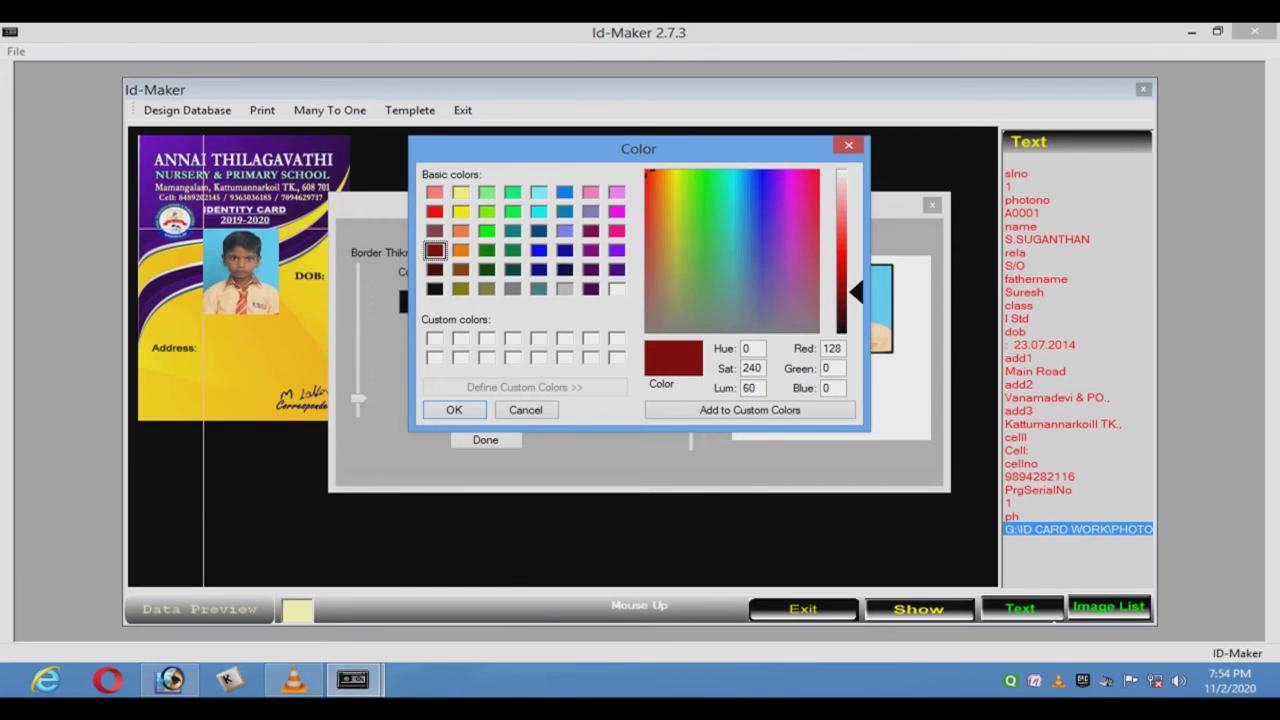
pyautogui.click(454, 410)
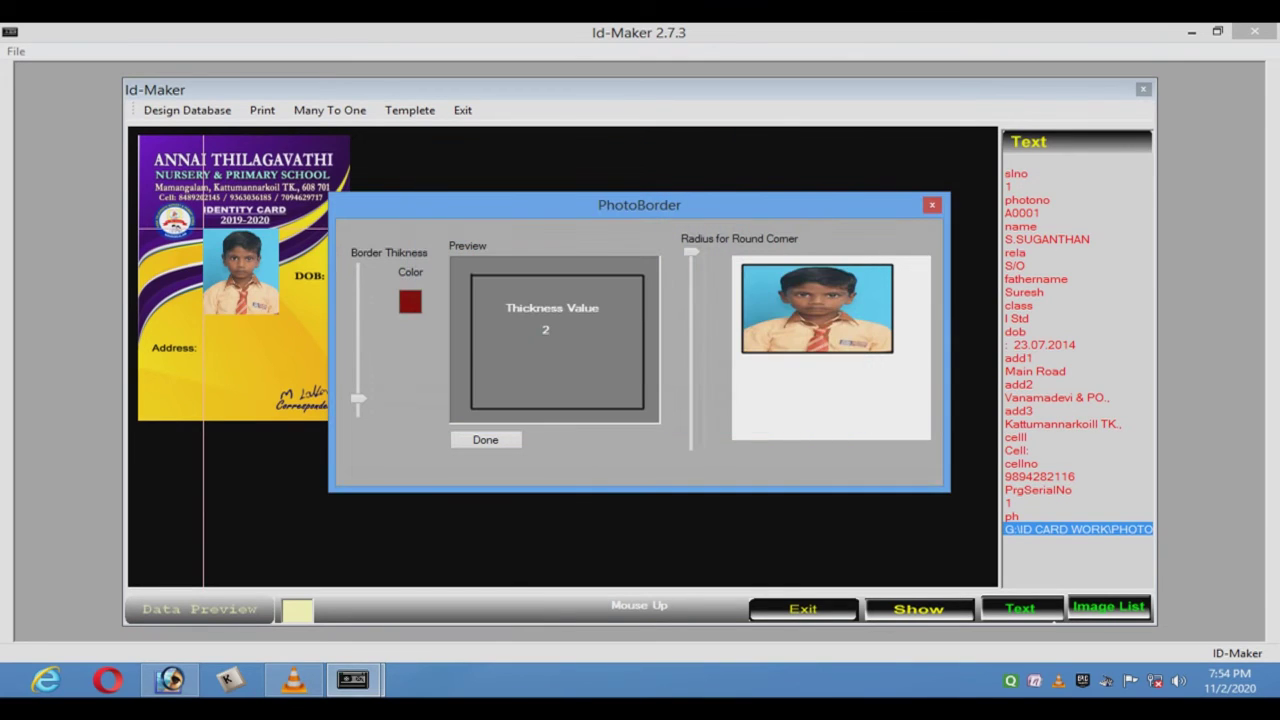
pyautogui.moveTo(691, 251); pyautogui.dragTo(691, 446)
pyautogui.click(485, 439)
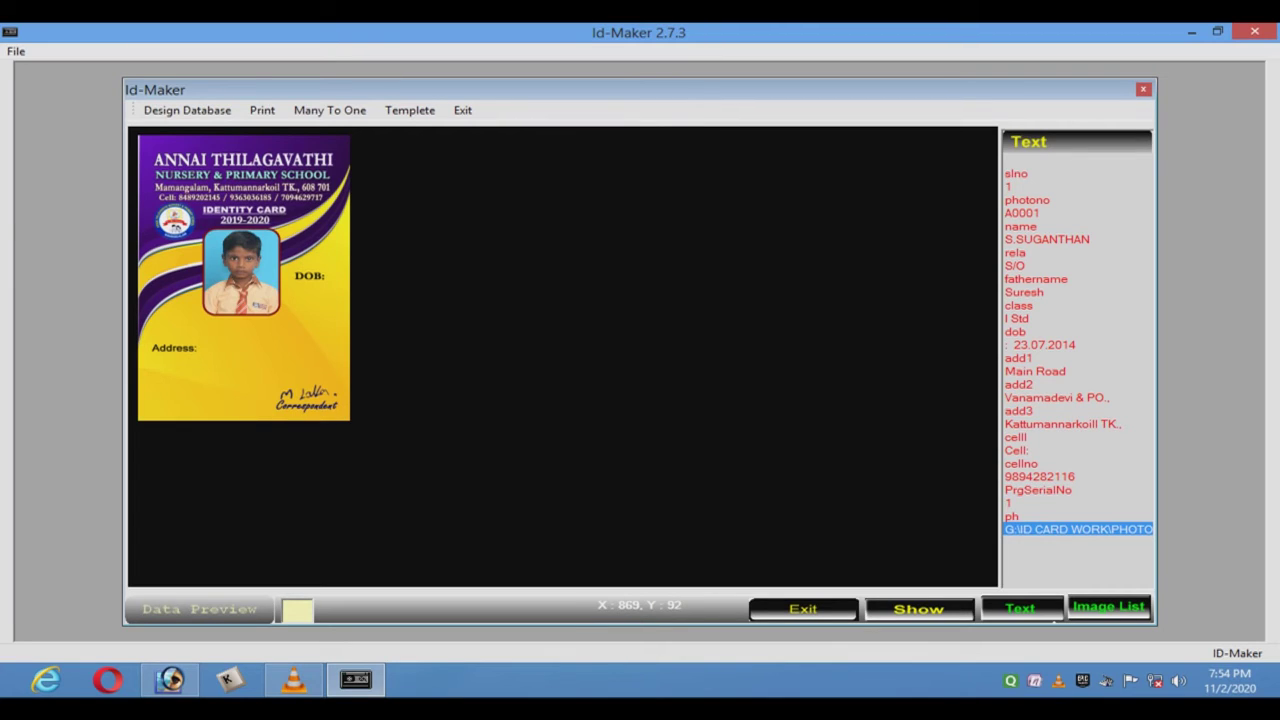
# Place the name field's value below the photo and set its font to bold, size 10
pyautogui.click(1047, 239)
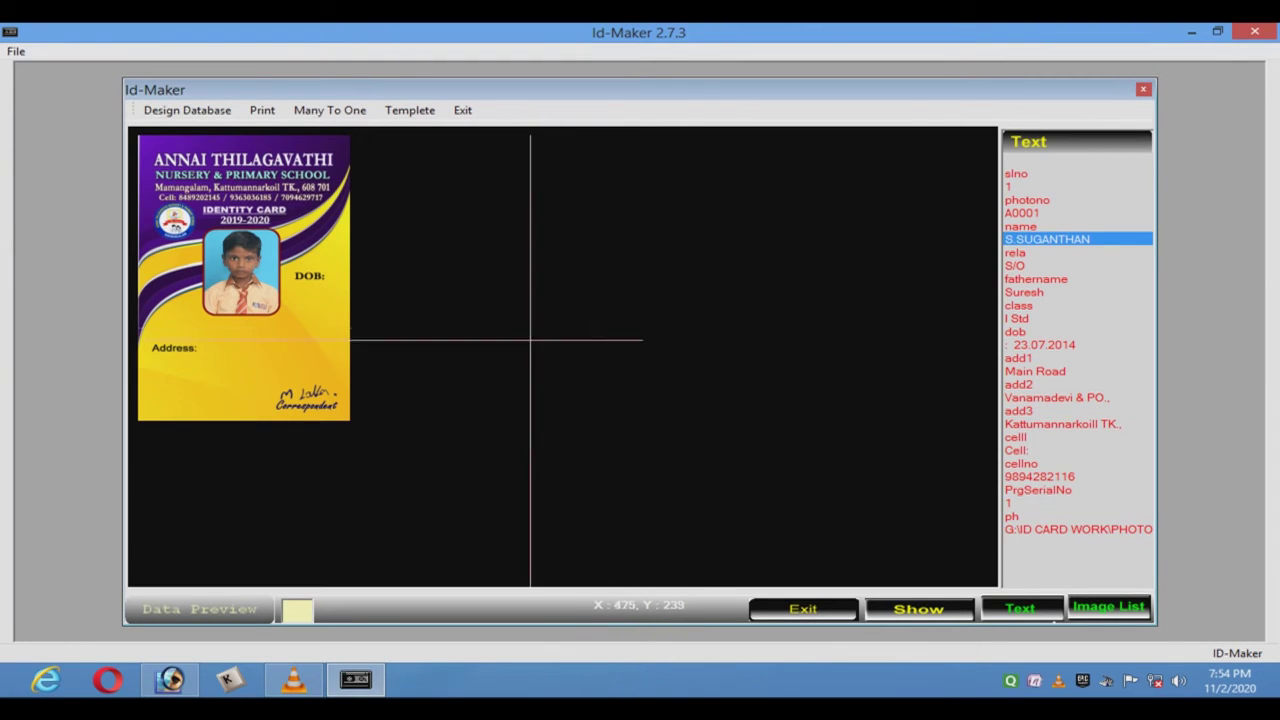
pyautogui.click(196, 319)
pyautogui.rightClick(206, 327)
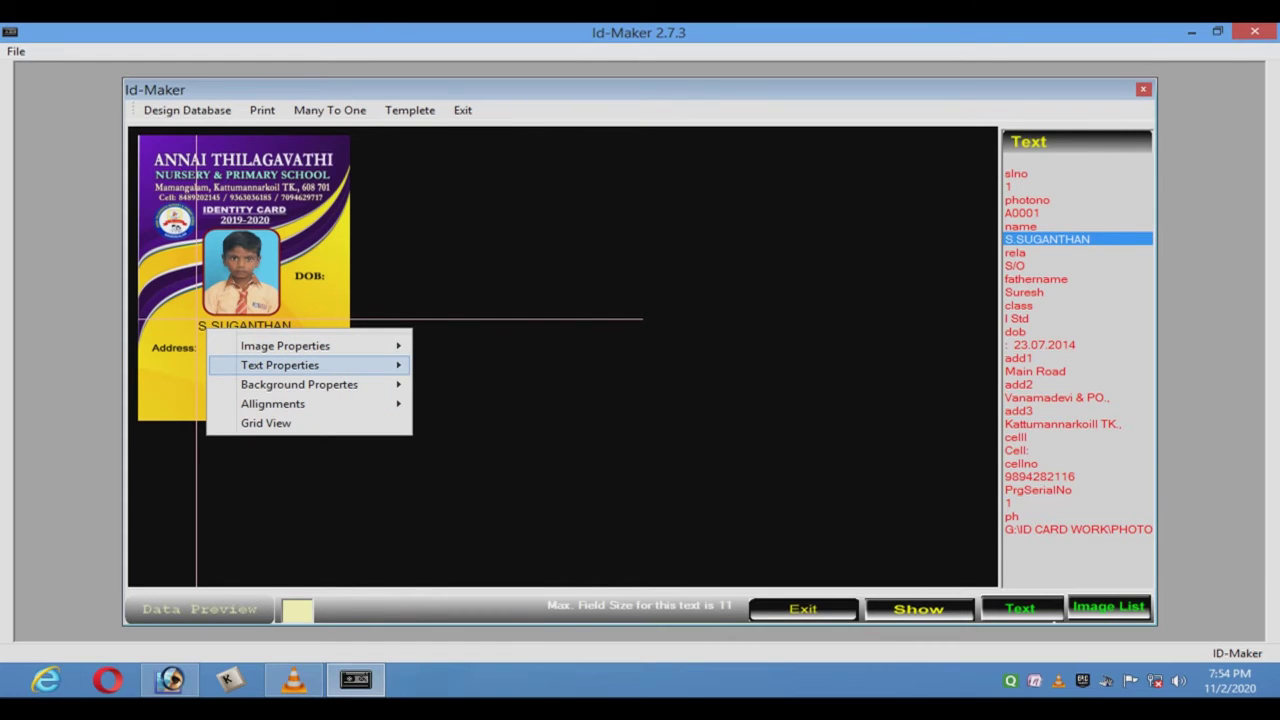
pyautogui.moveTo(300, 365)
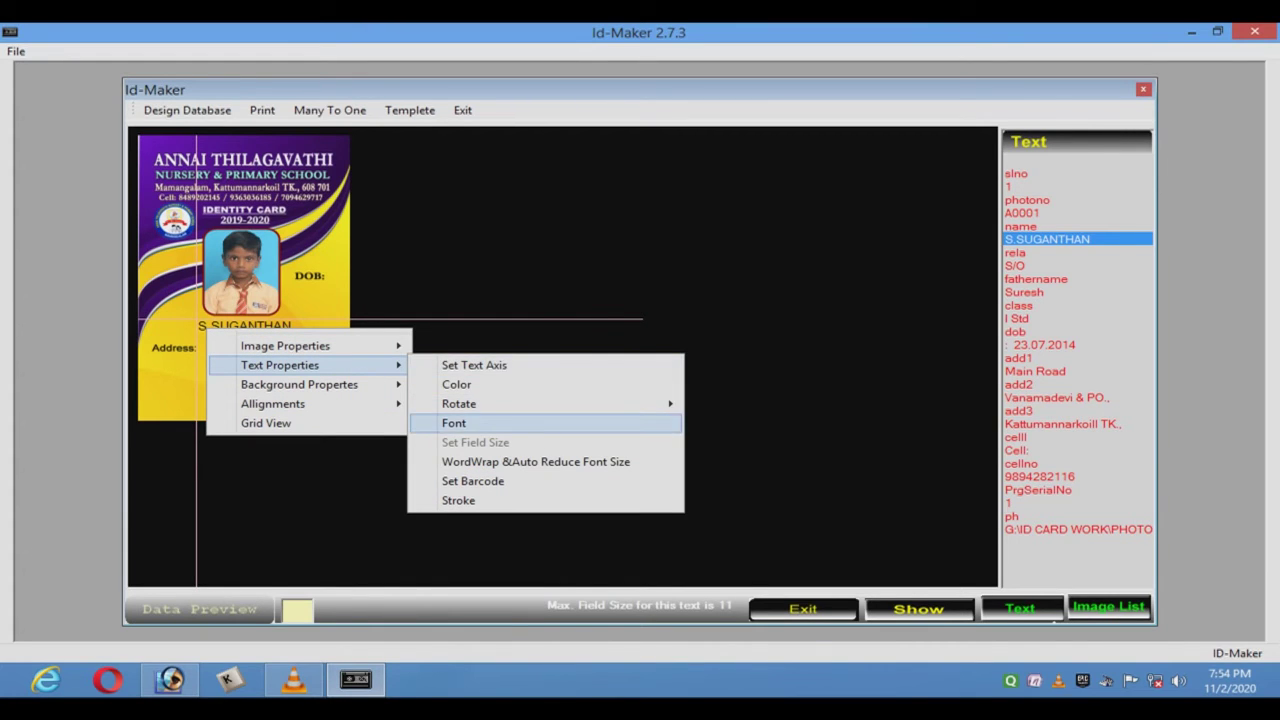
pyautogui.click(453, 423)
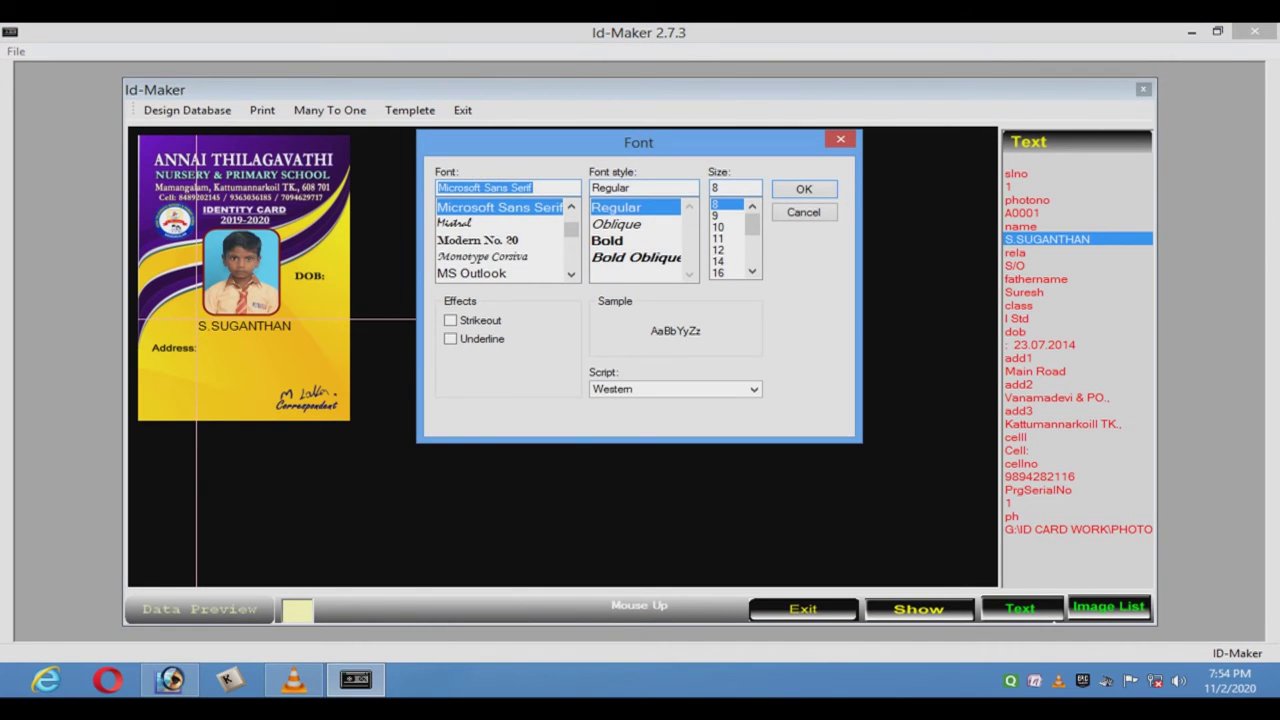
pyautogui.click(607, 241)
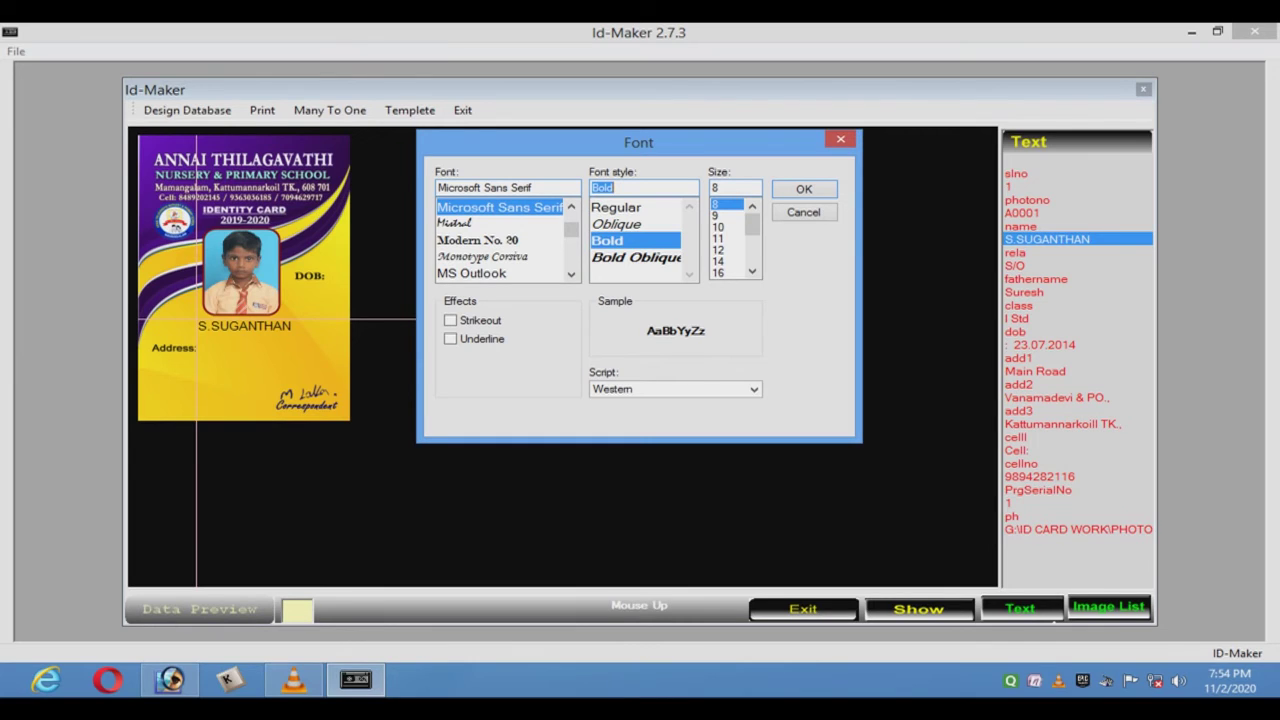
pyautogui.click(719, 227)
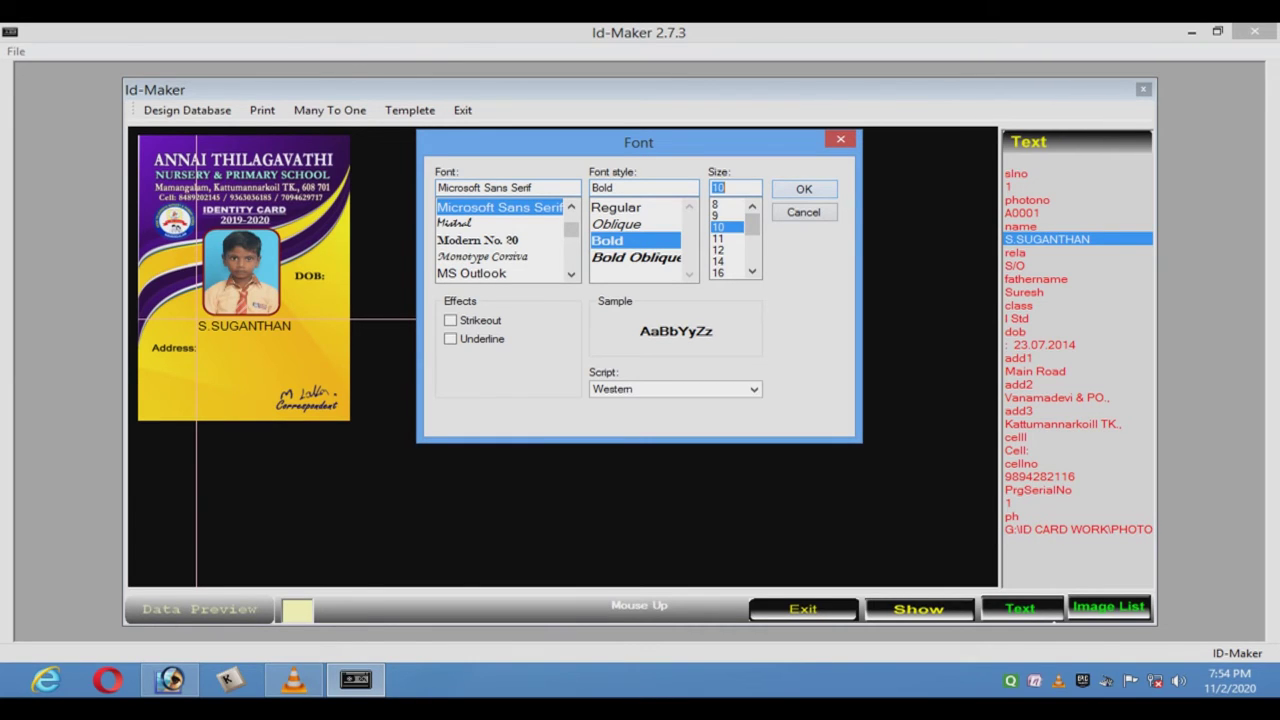
pyautogui.press('Return')
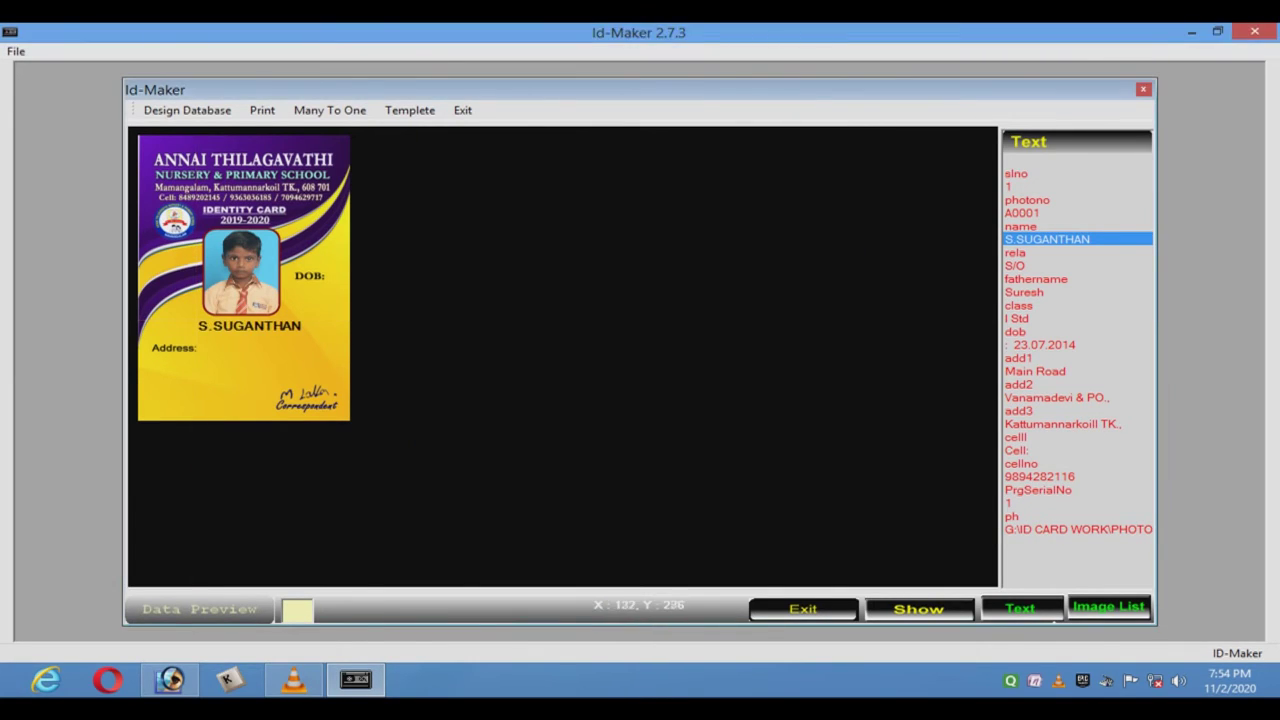
# Change the student name's text color to dark blue
pyautogui.rightClick(246, 327)
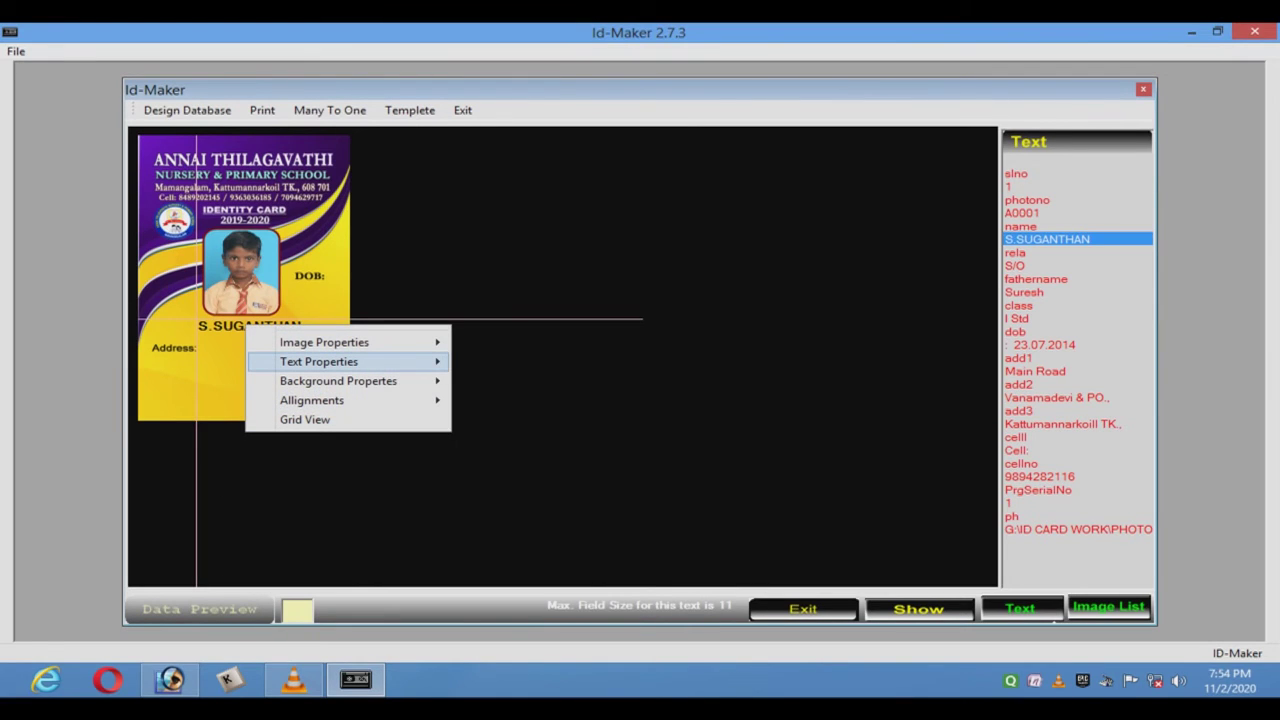
pyautogui.moveTo(330, 361)
pyautogui.click(495, 381)
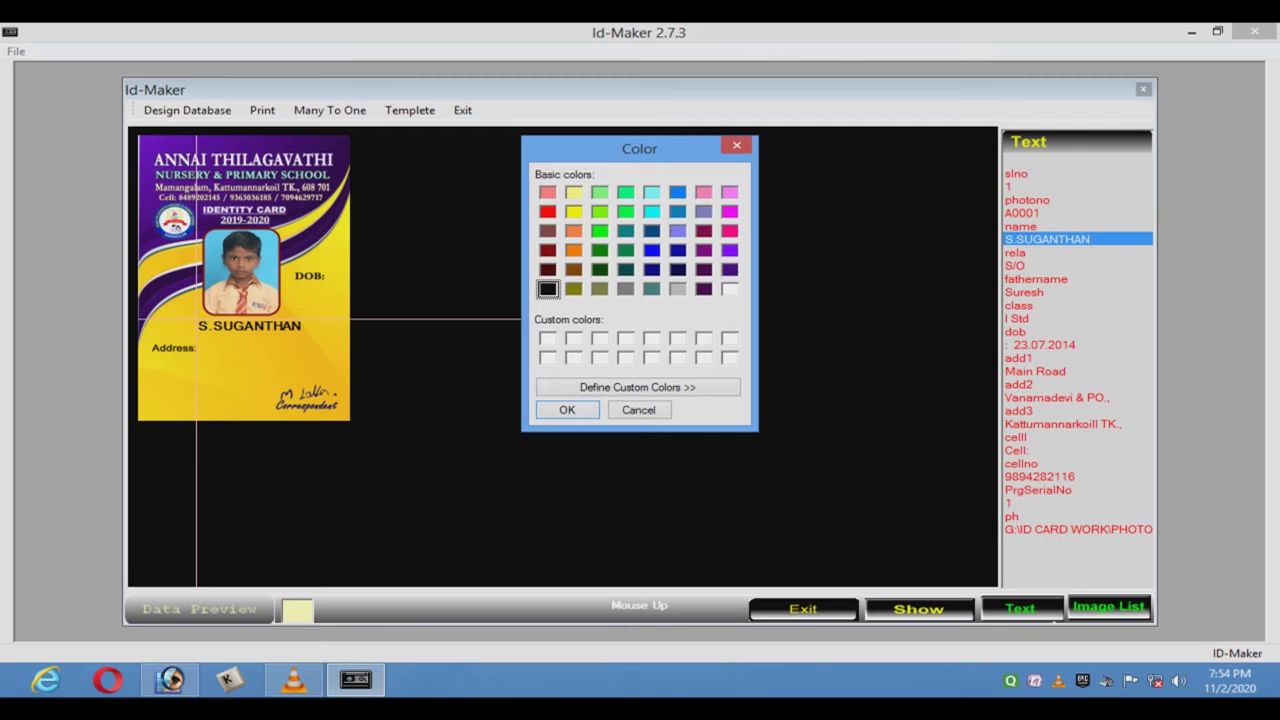
pyautogui.click(678, 251)
pyautogui.click(567, 410)
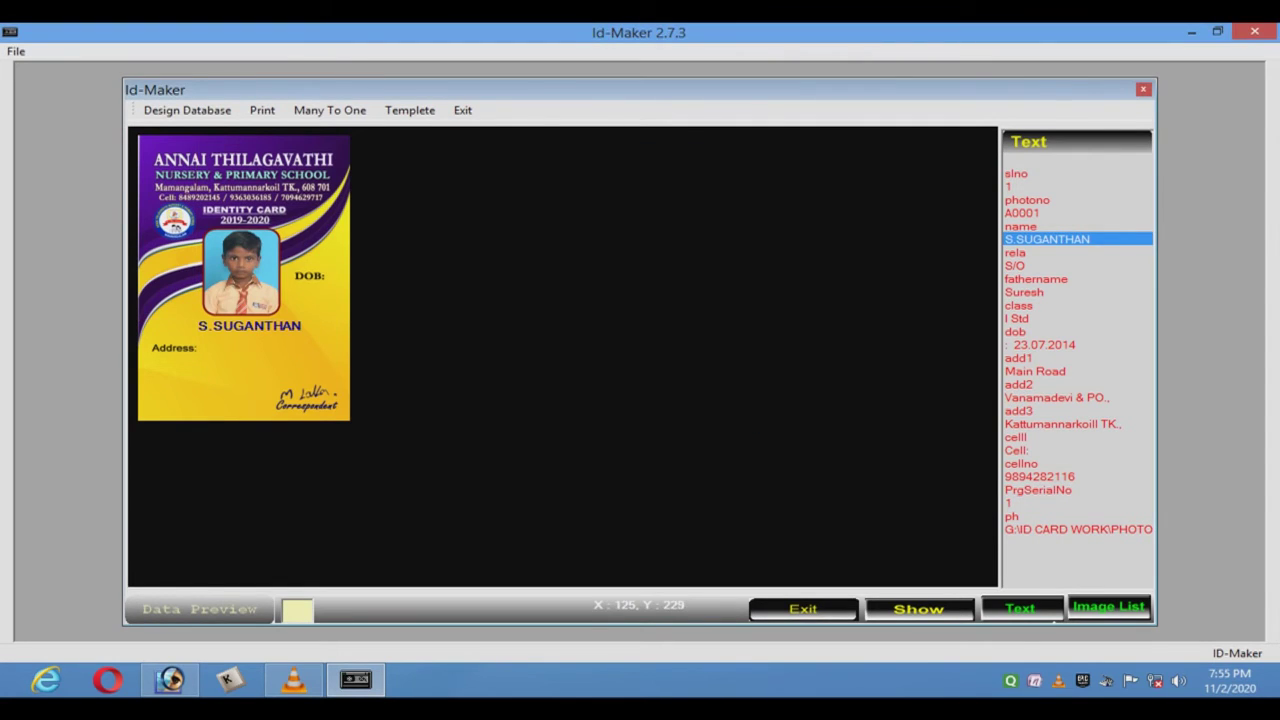
# Align the student name to the center of the card's front side
pyautogui.rightClick(253, 327)
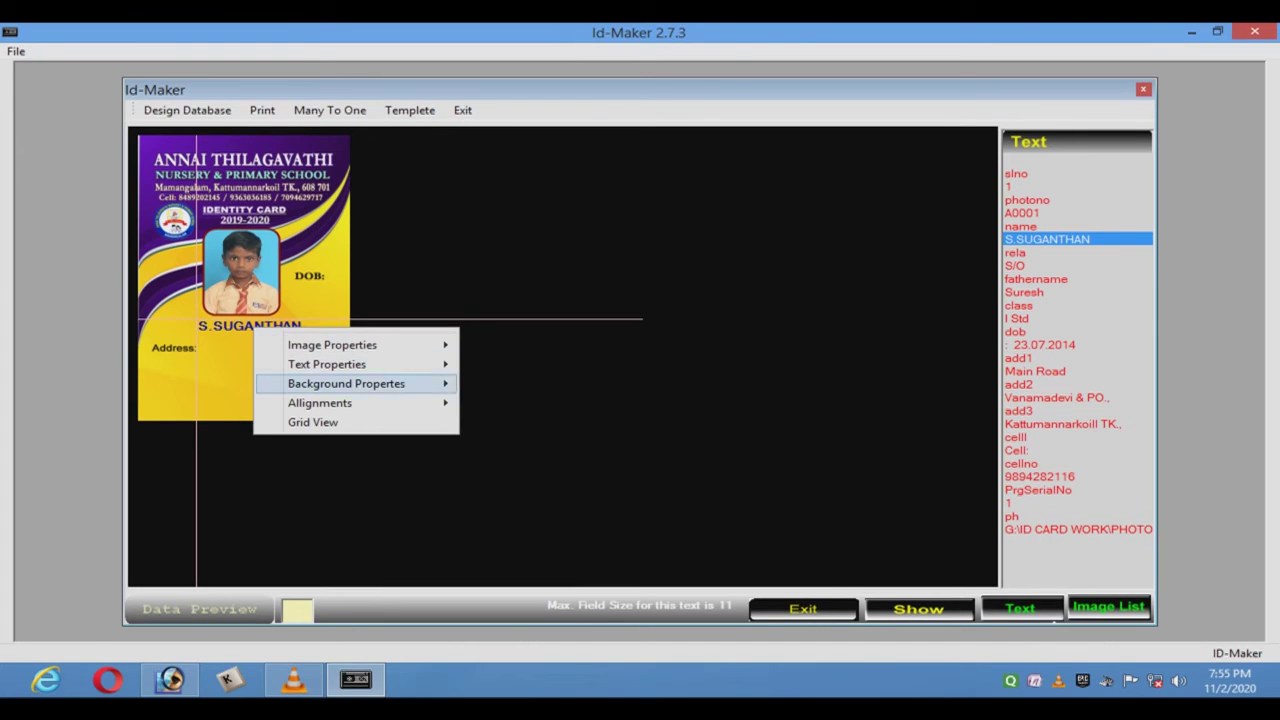
pyautogui.moveTo(320, 403)
pyautogui.moveTo(533, 403)
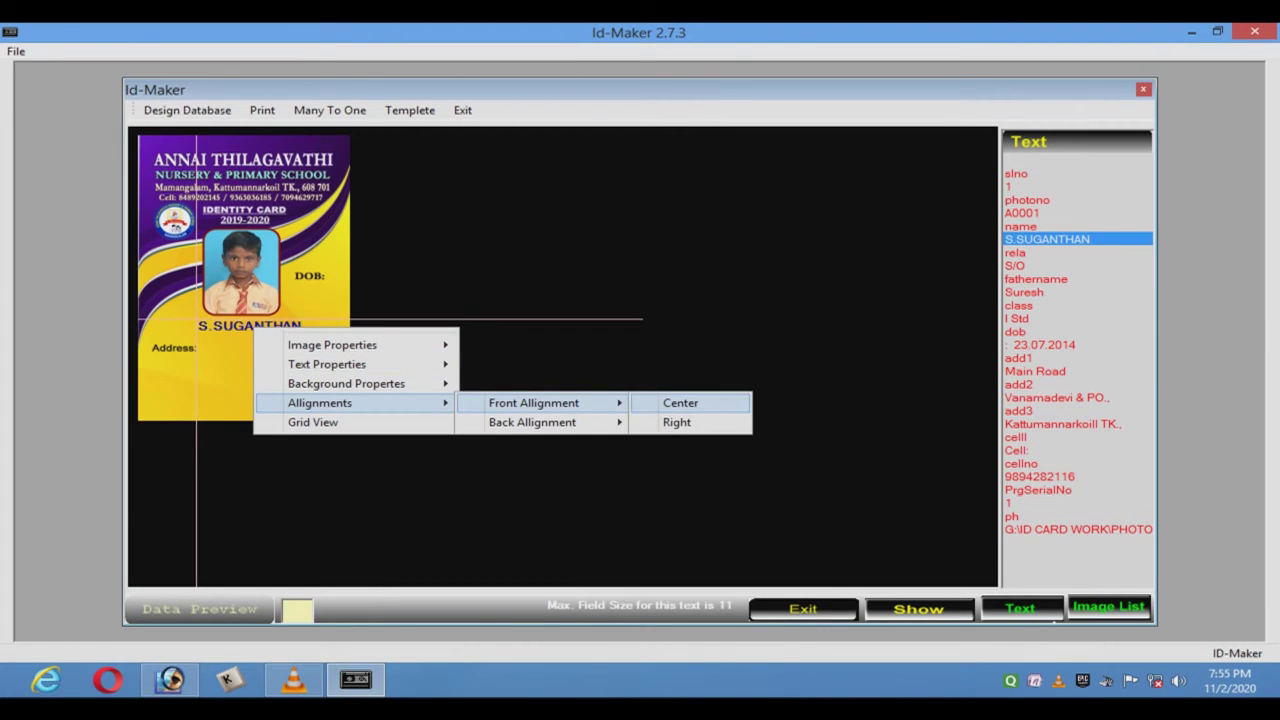
pyautogui.click(680, 403)
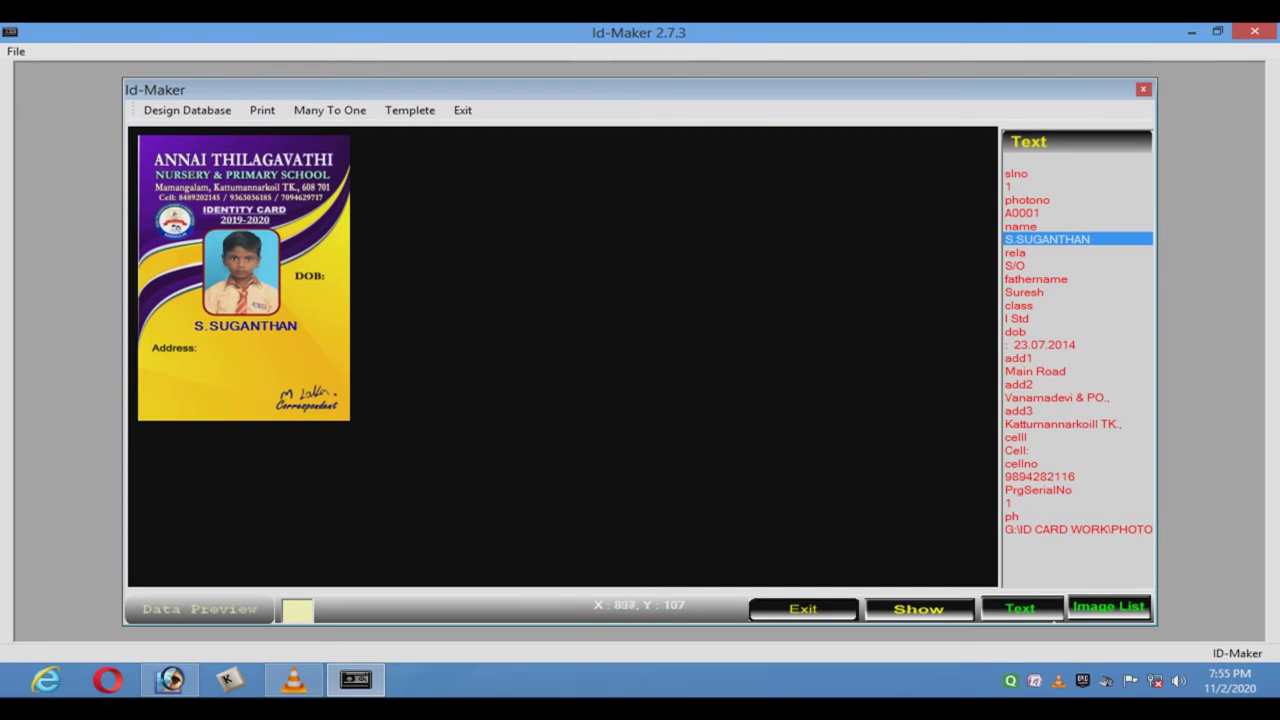
# Place the class field's value, I Std, below the student name and set its font to bold, size 9
pyautogui.click(1040, 319)
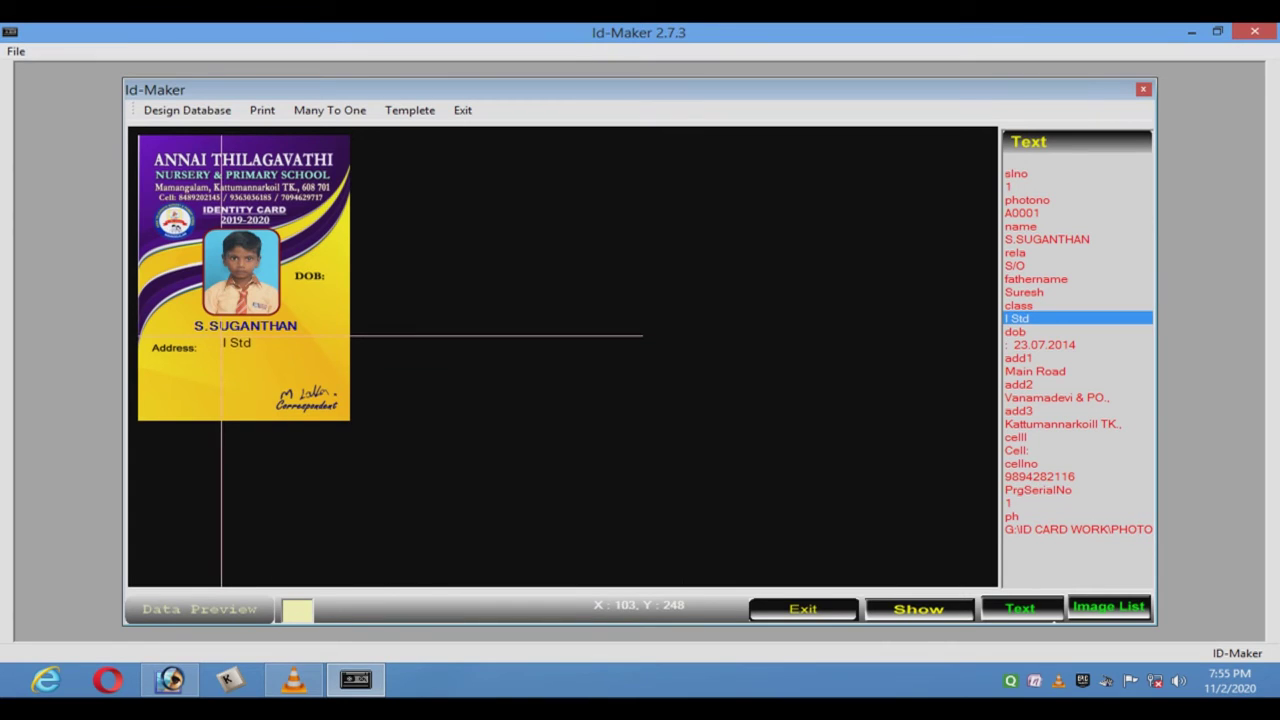
pyautogui.rightClick(222, 333)
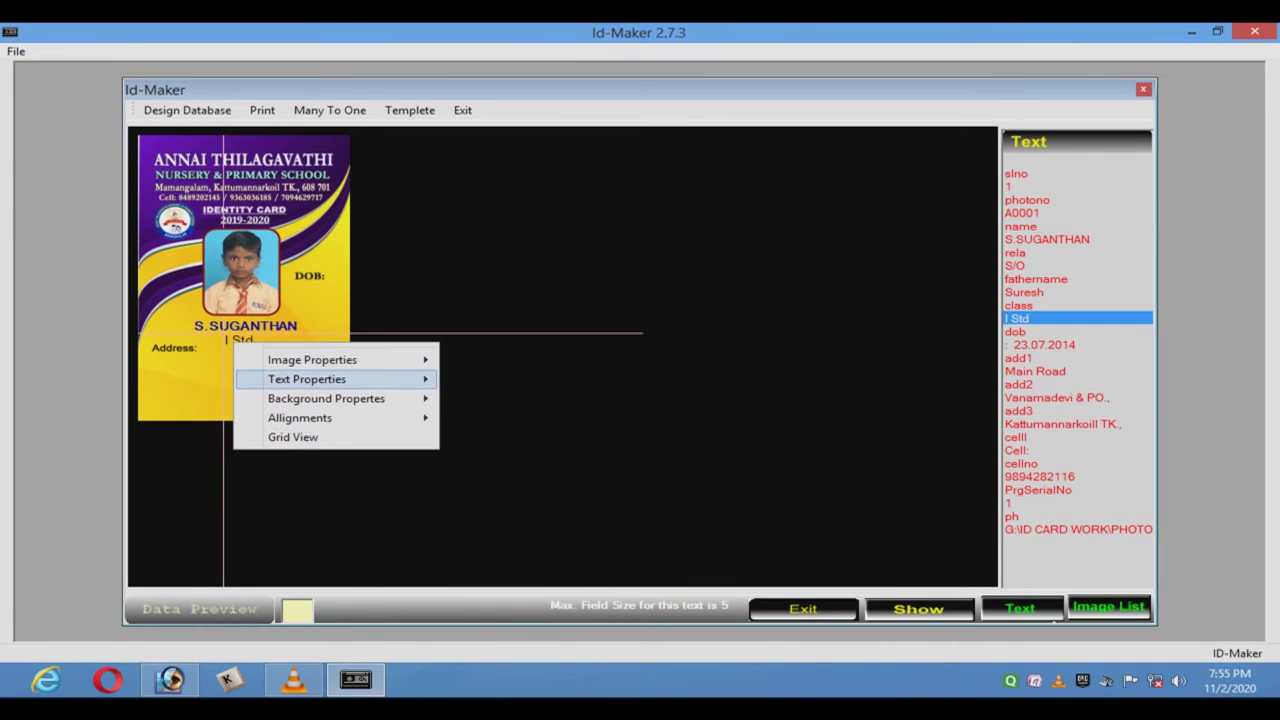
pyautogui.moveTo(306, 379)
pyautogui.click(480, 434)
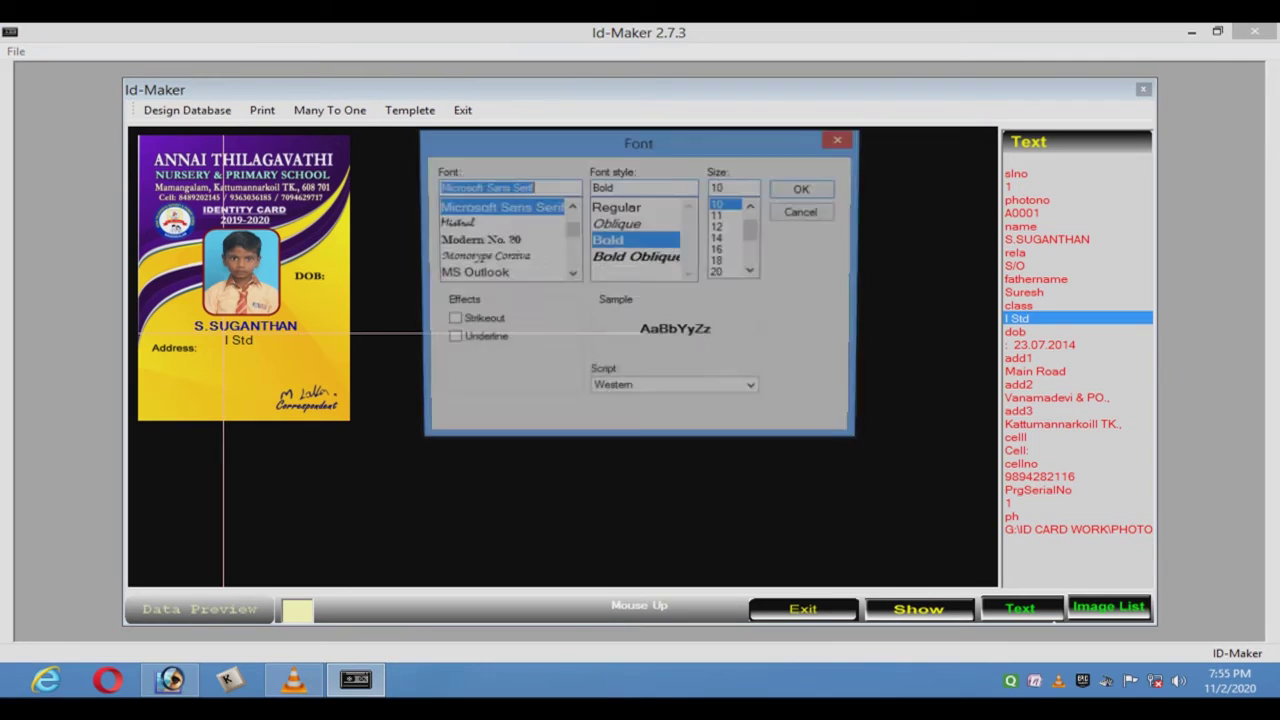
pyautogui.click(752, 206)
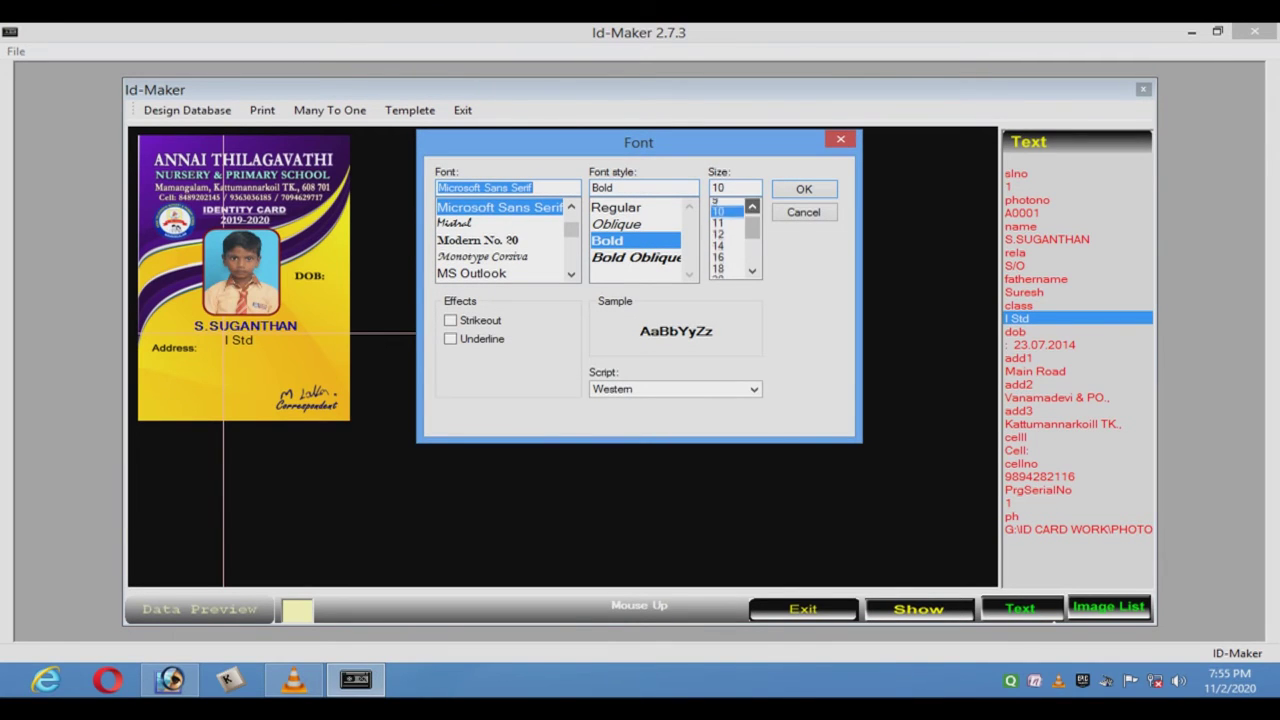
pyautogui.click(720, 204)
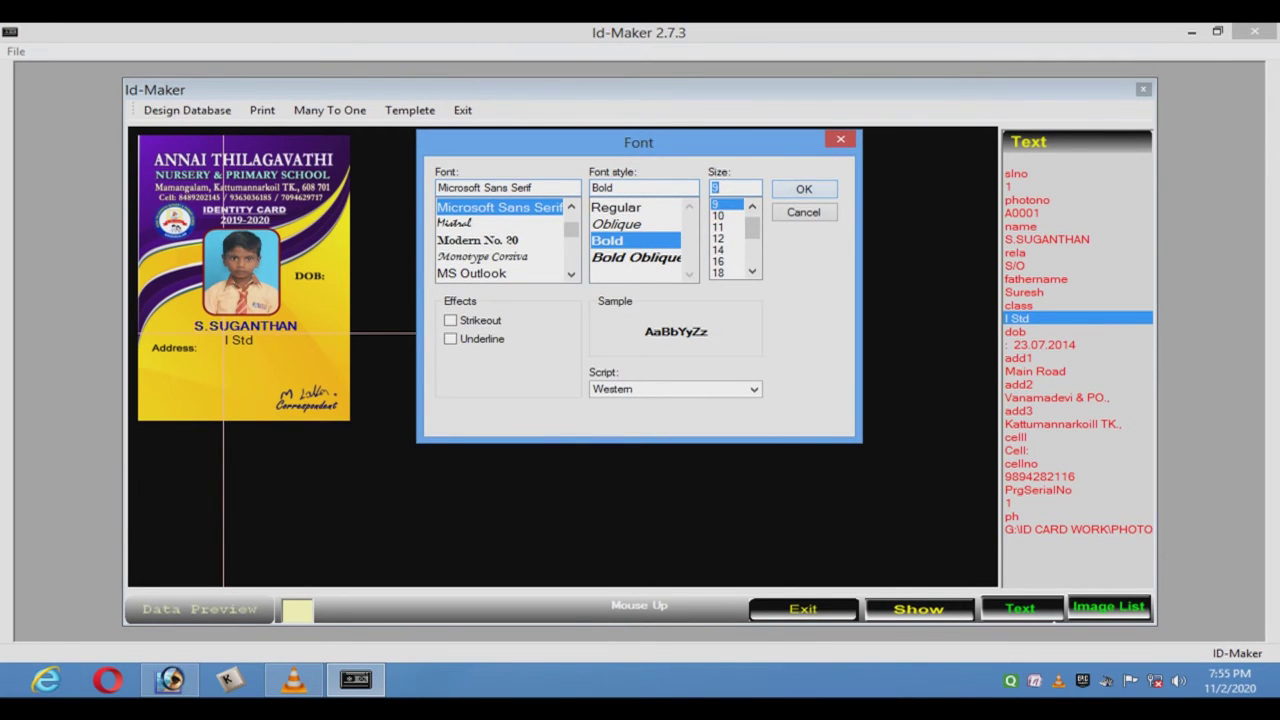
pyautogui.click(804, 189)
# Align the class value, I Std, to the center of the card's front side
pyautogui.rightClick(245, 340)
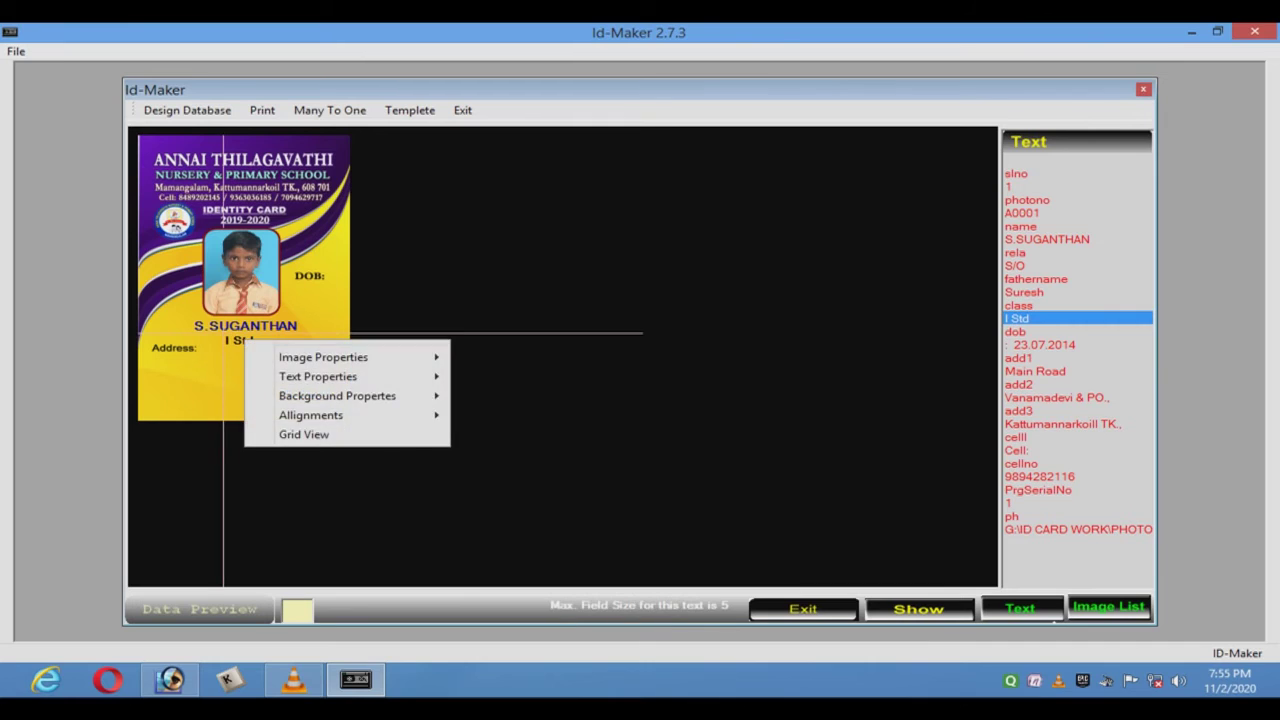
pyautogui.moveTo(310, 415)
pyautogui.moveTo(525, 415)
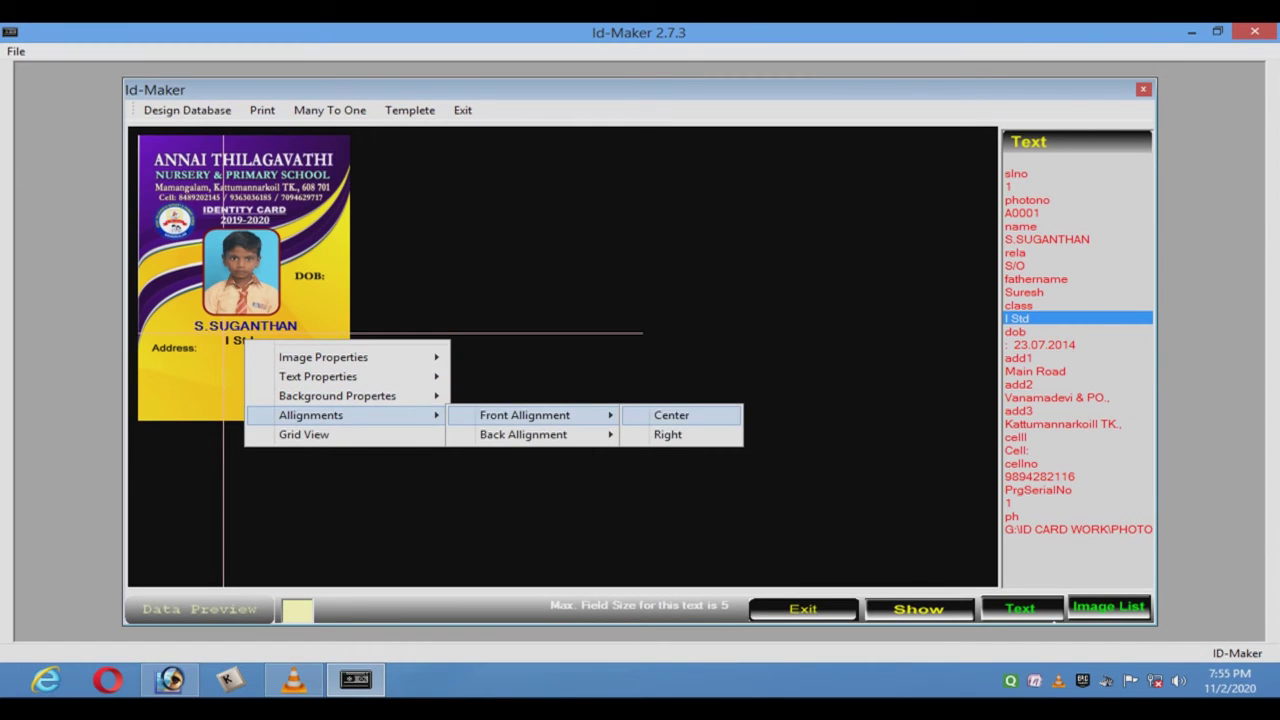
pyautogui.click(671, 415)
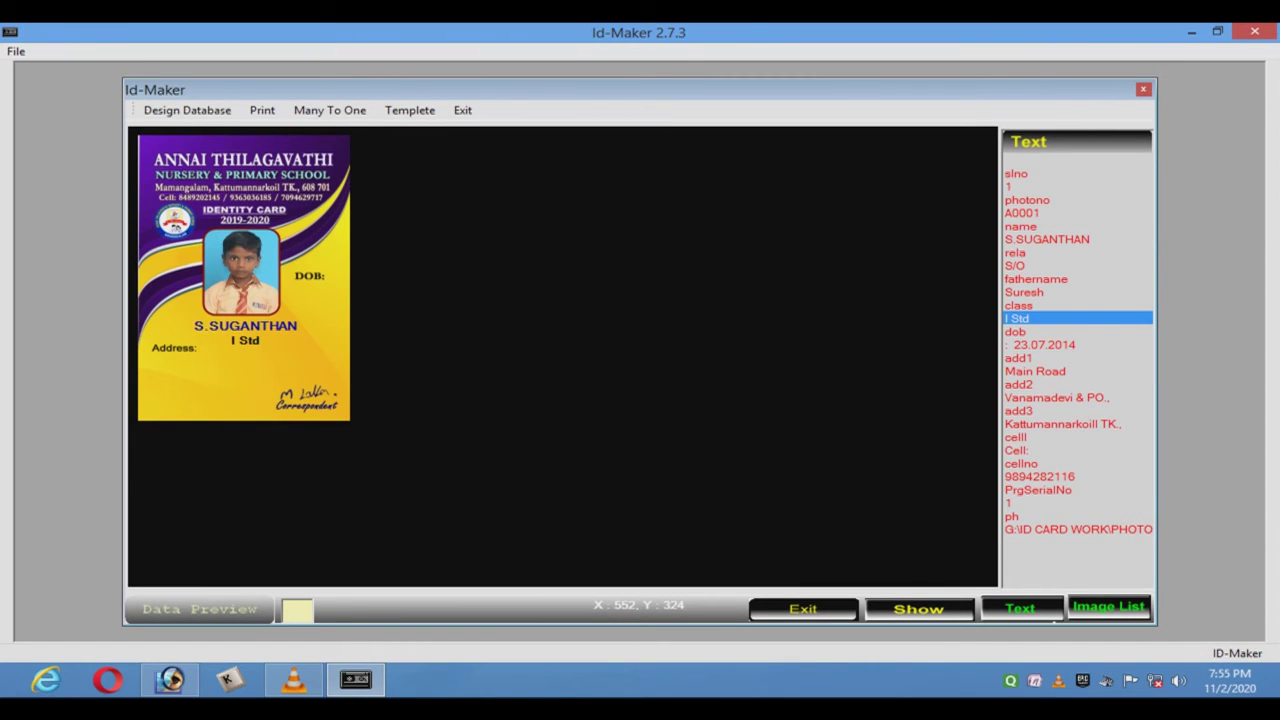
# Place the dob field's value just below the DOB label beside the photo, with its font in bold, size 8
pyautogui.click(1045, 345)
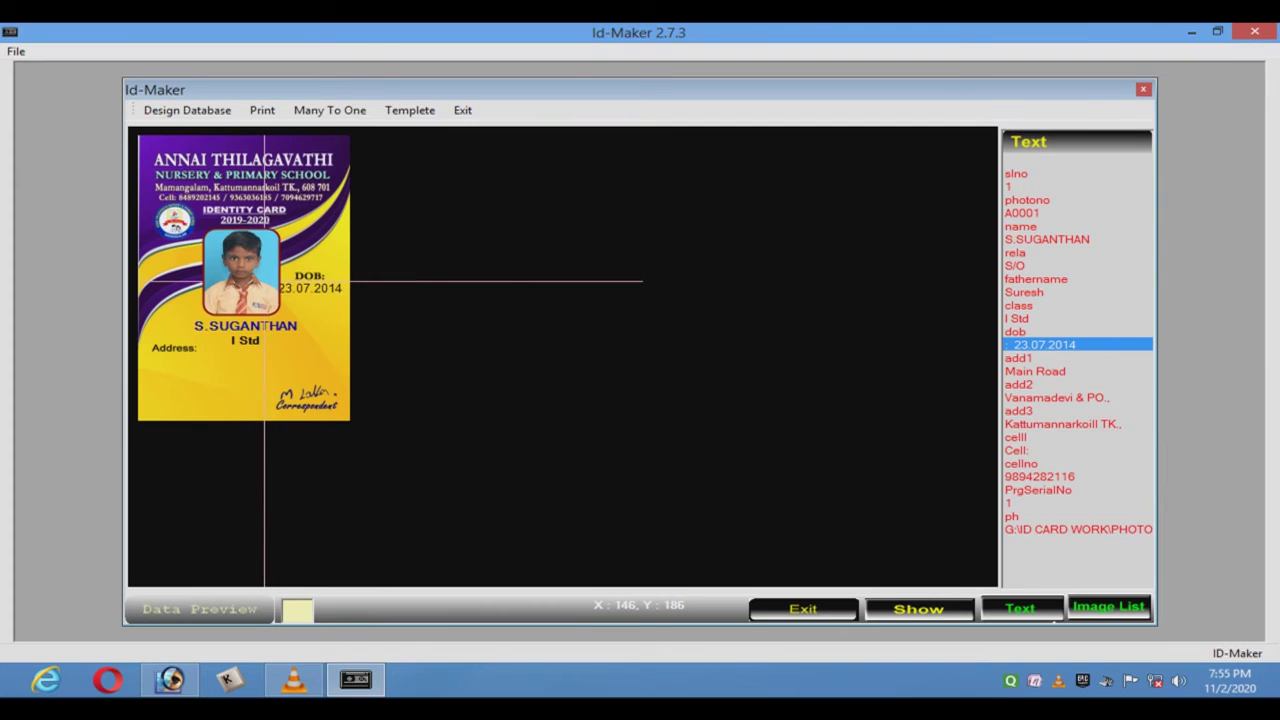
pyautogui.rightClick(266, 282)
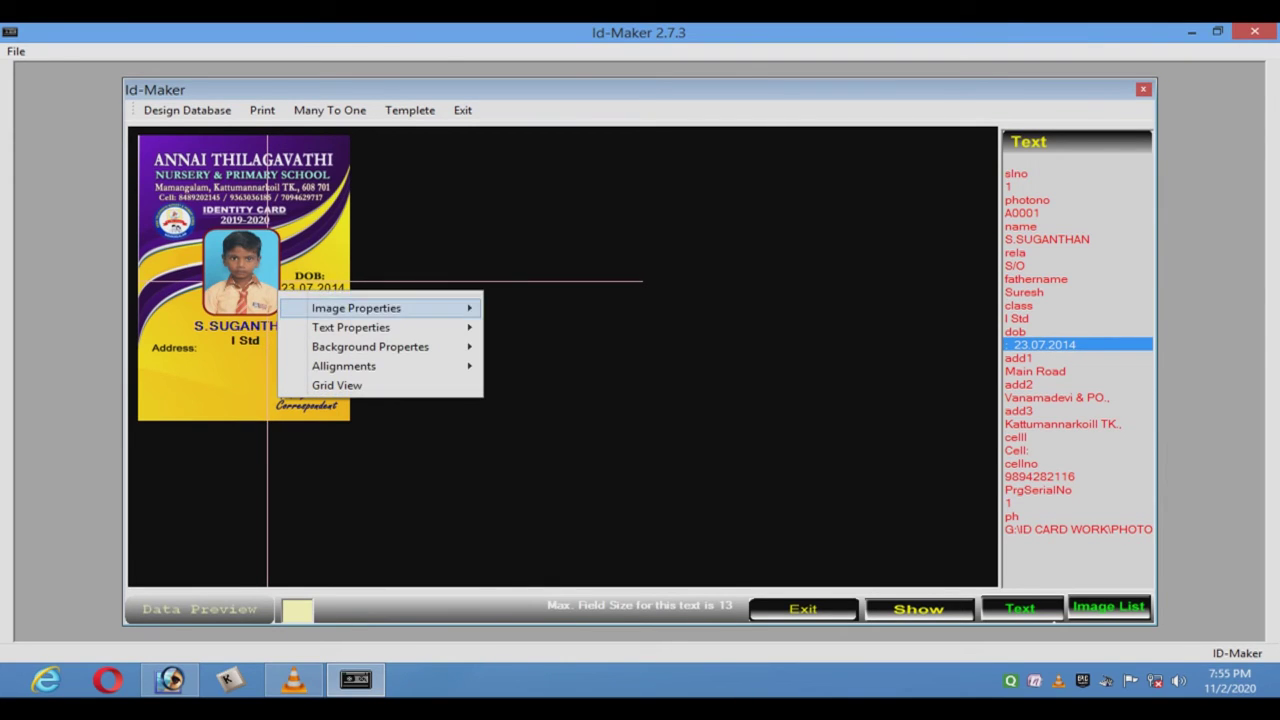
pyautogui.moveTo(380, 327)
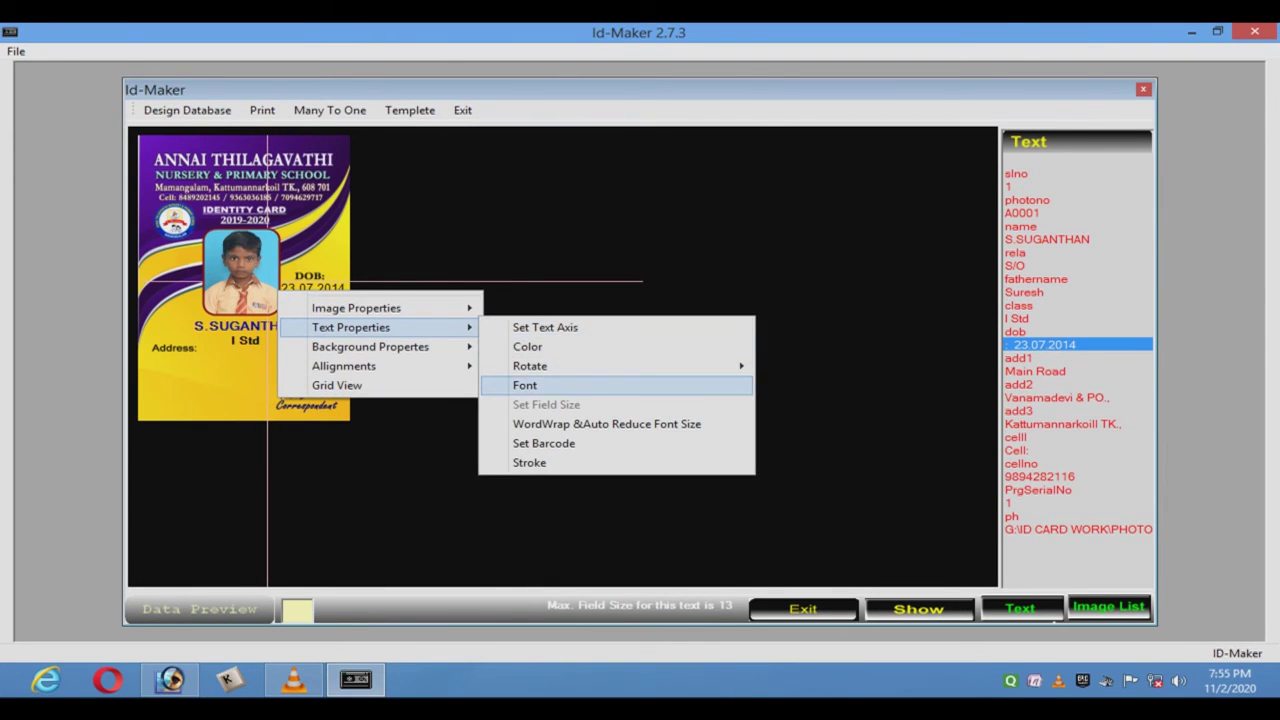
pyautogui.click(525, 385)
pyautogui.doubleClick(717, 188)
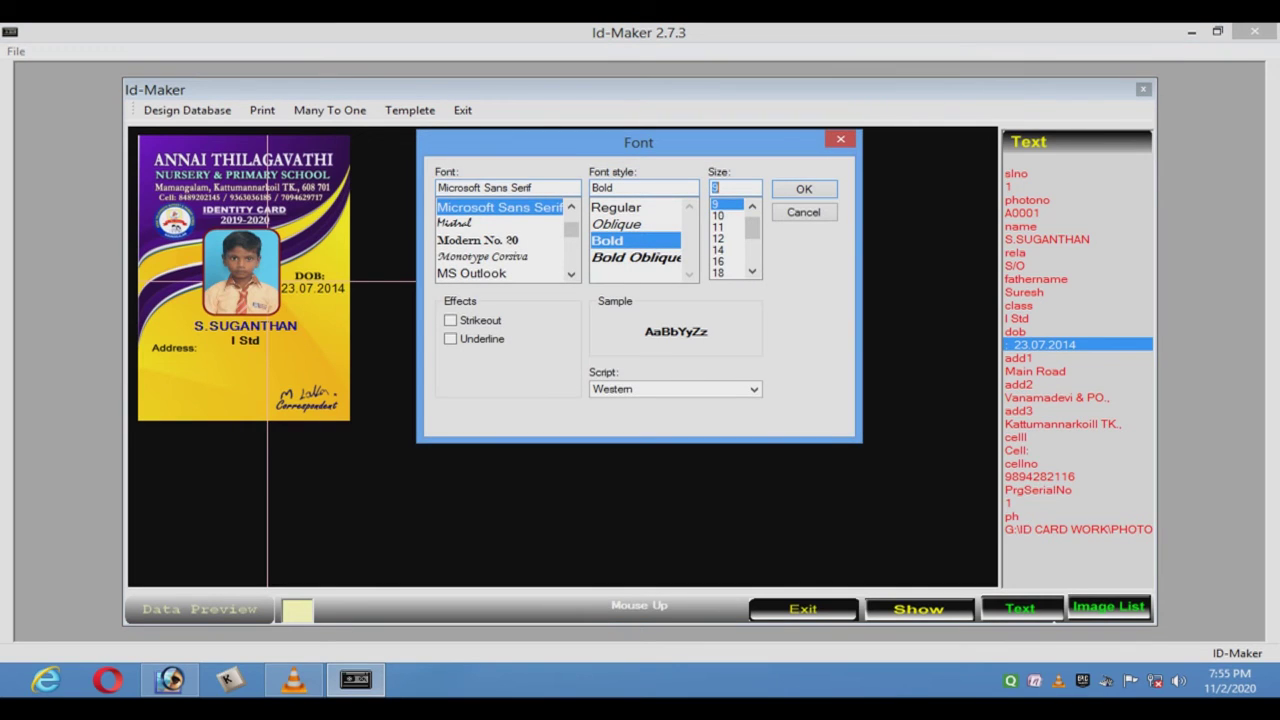
pyautogui.write('8')
pyautogui.click(797, 189)
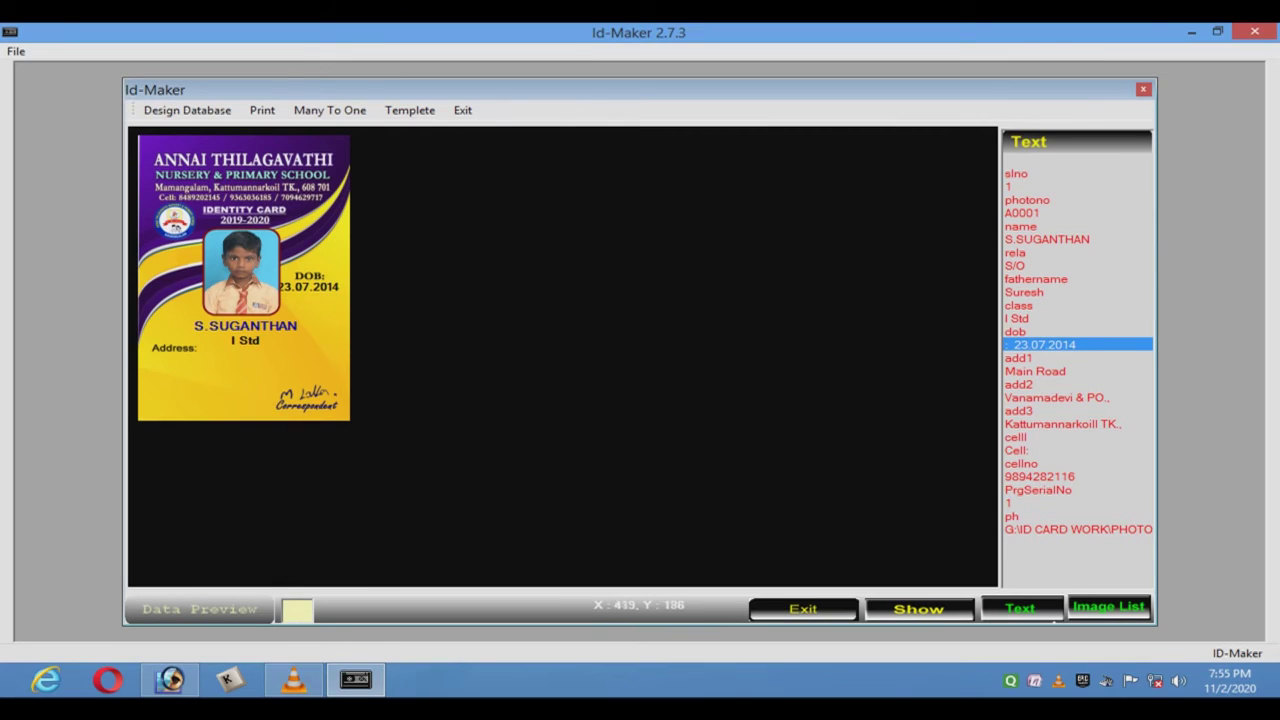
pyautogui.moveTo(303, 287); pyautogui.dragTo(308, 286)
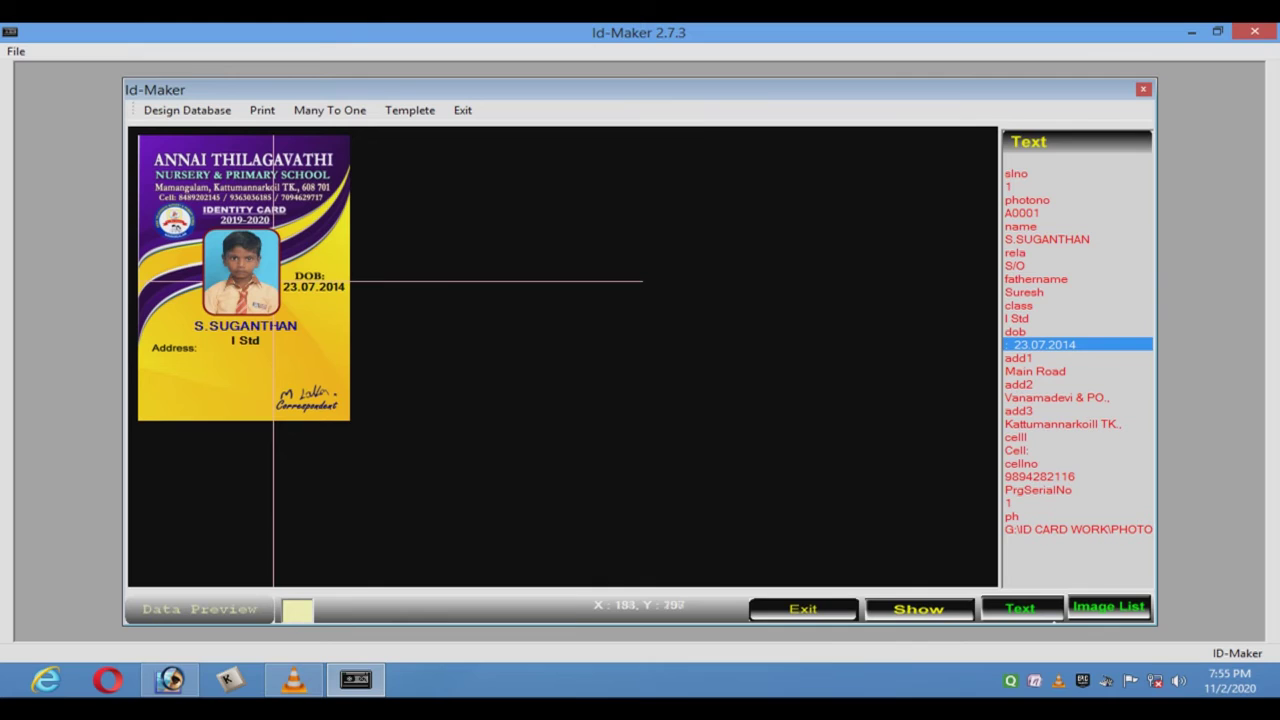
pyautogui.moveTo(273, 281); pyautogui.dragTo(271, 283)
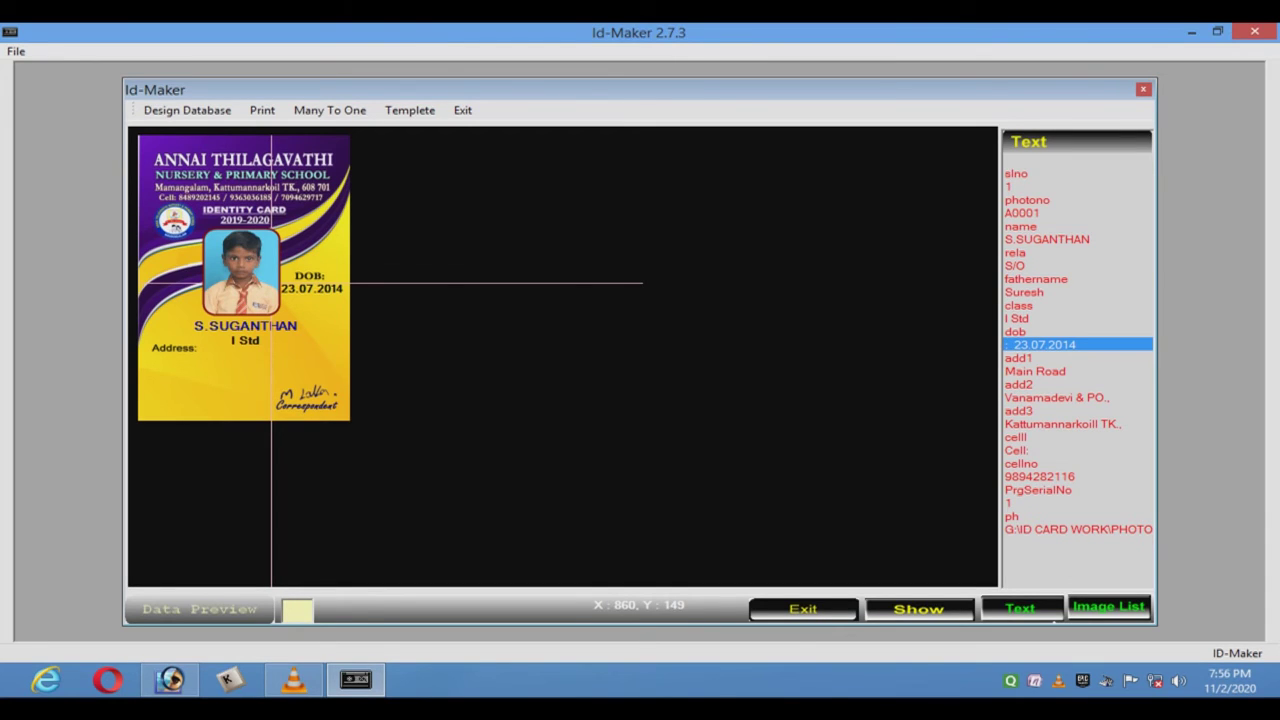
# Place the rela field's value, S/O, directly below the Address label and make it bold
pyautogui.click(1040, 266)
pyautogui.moveTo(814, 284); pyautogui.dragTo(150, 354)
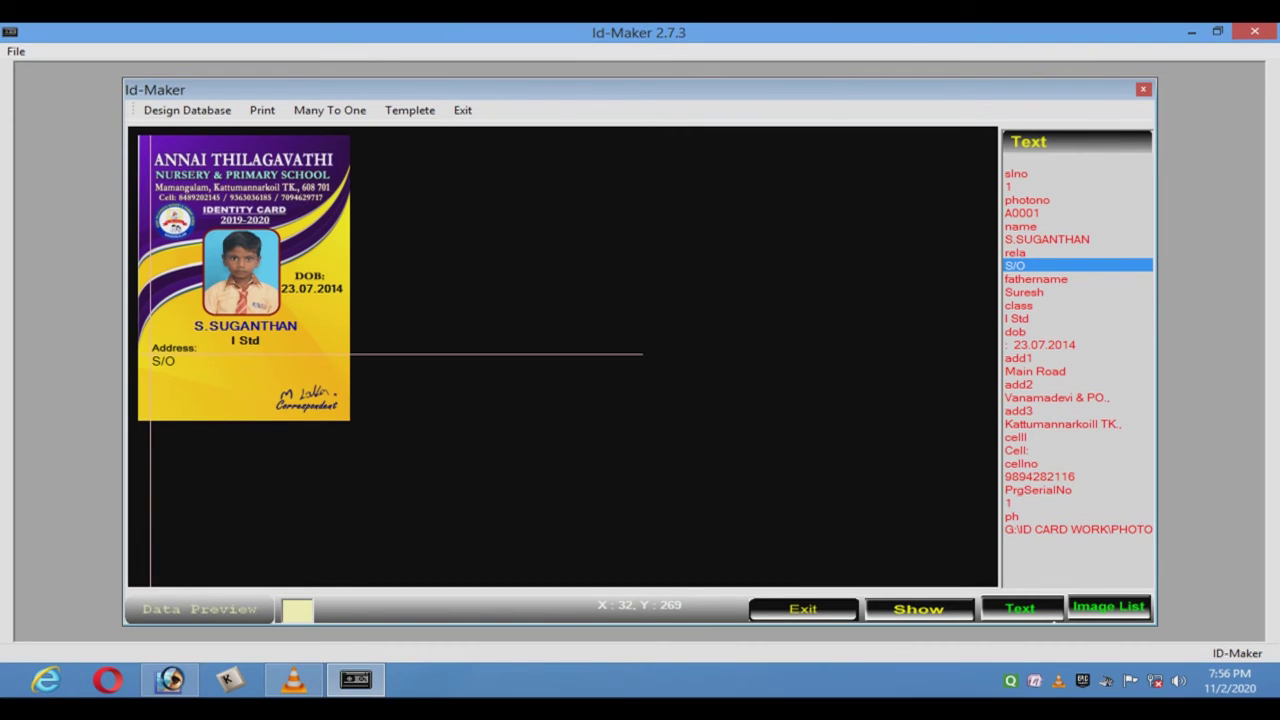
pyautogui.rightClick(151, 360)
pyautogui.moveTo(229, 400)
pyautogui.click(412, 457)
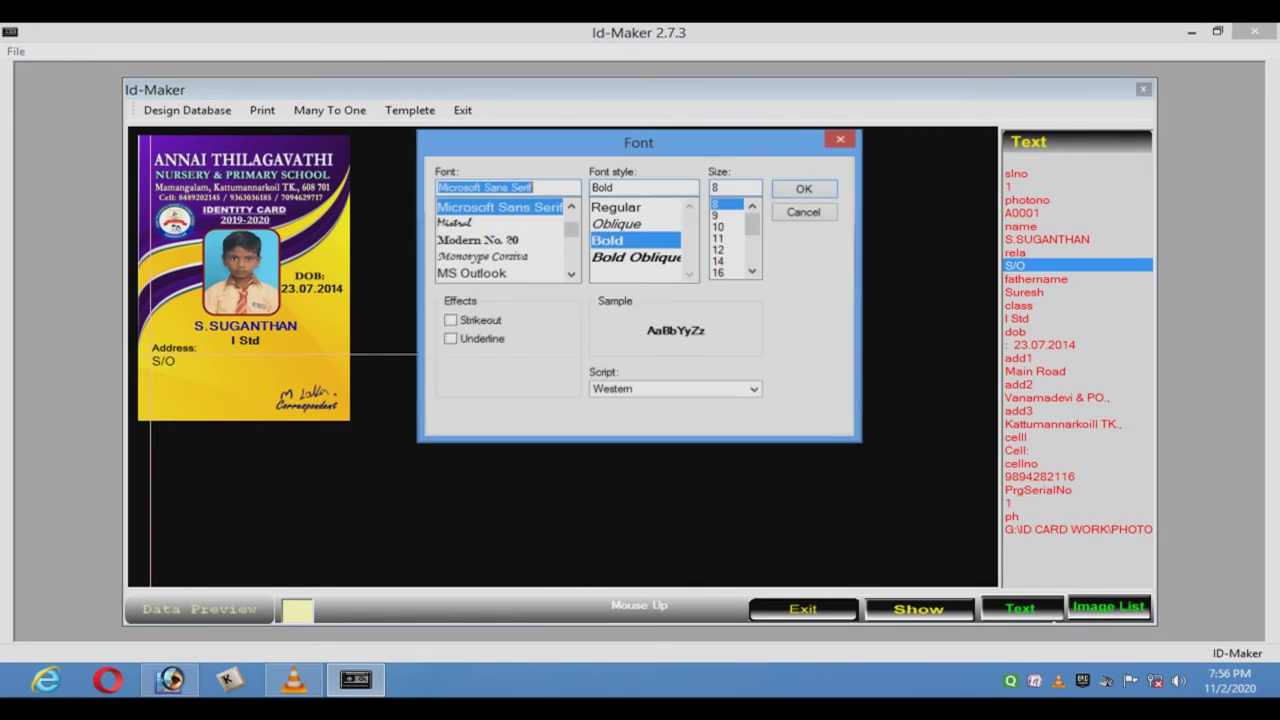
pyautogui.press('Return')
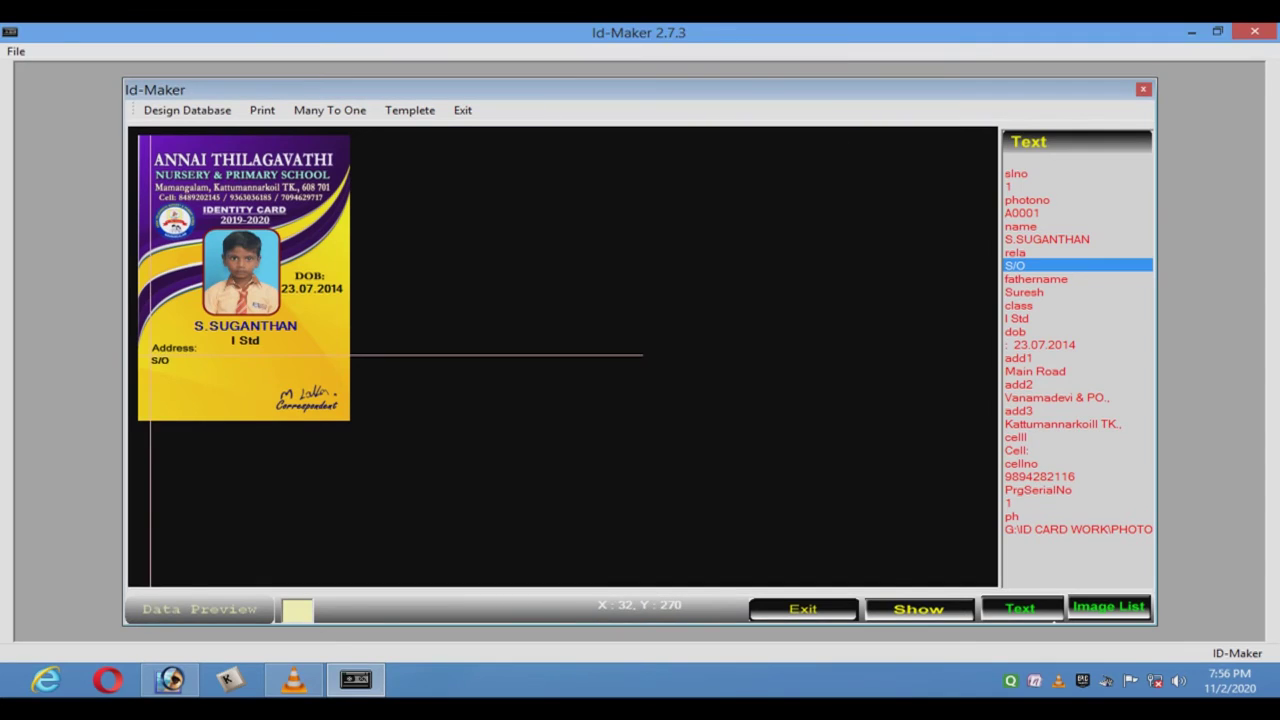
pyautogui.moveTo(159, 361)
pyautogui.mouseDown()
pyautogui.moveTo(187, 359)
pyautogui.moveTo(165, 369)
pyautogui.mouseUp()
# Place the fathername field's value right after S/O on the same line, in the same bold font
pyautogui.click(1046, 240)
pyautogui.click(1026, 292)
pyautogui.rightClick(178, 362)
pyautogui.moveTo(243, 394)
pyautogui.click(428, 457)
pyautogui.click(803, 137)
# Place the add1 field's value below the S/O line, make it bold and align it with that line's start
pyautogui.click(1036, 371)
pyautogui.rightClick(165, 369)
pyautogui.moveTo(215, 409)
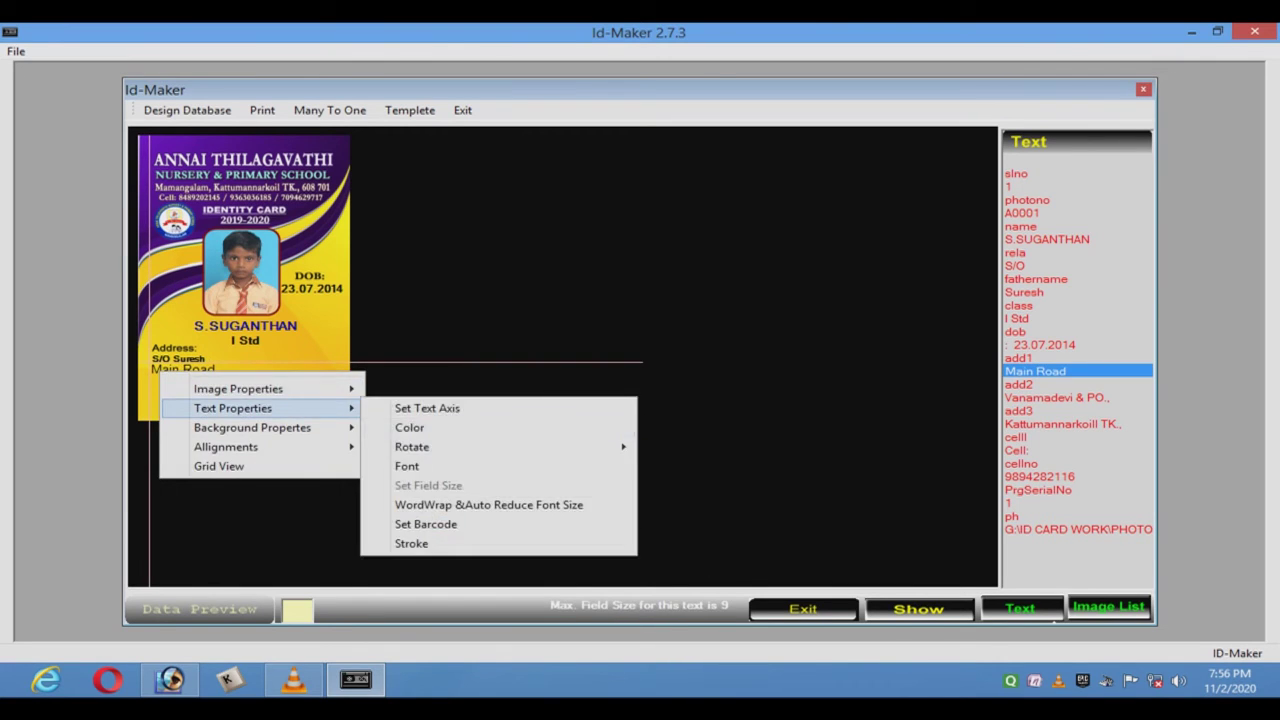
pyautogui.click(400, 467)
pyautogui.press('Return')
pyautogui.moveTo(162, 369); pyautogui.dragTo(166, 370)
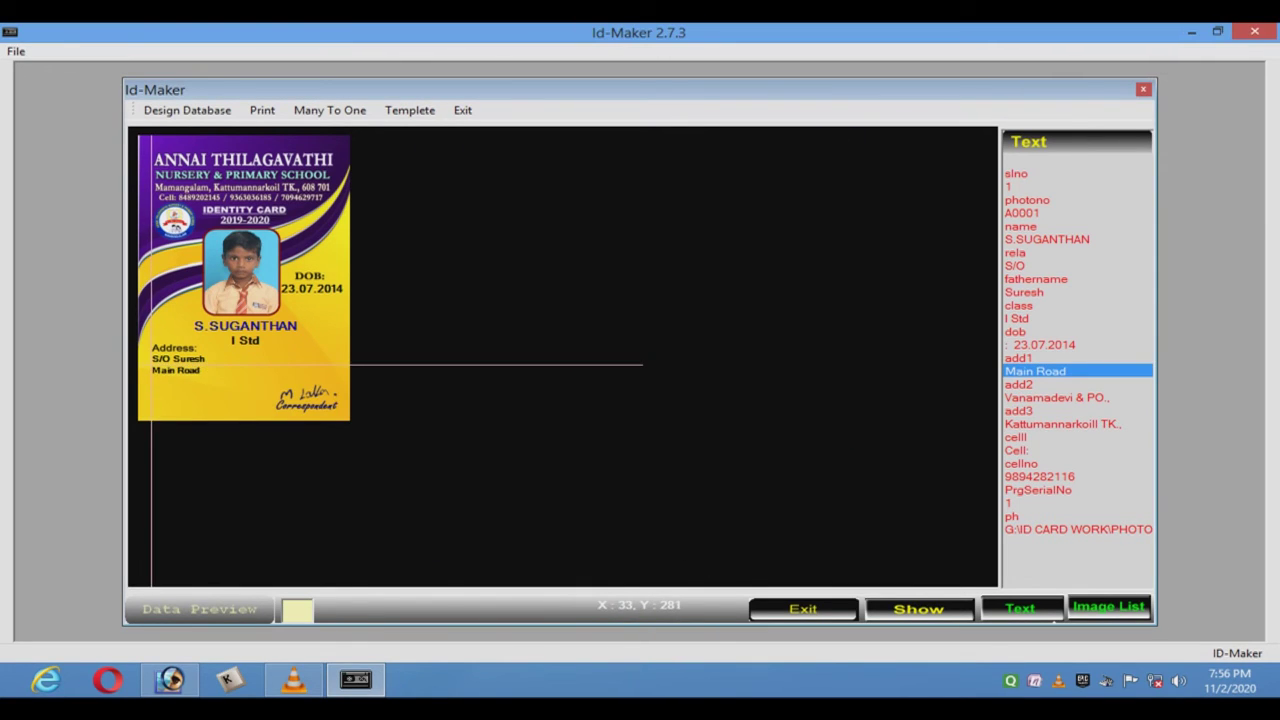
# Place the add2 field's value below the first address line in the same bold font
pyautogui.moveTo(1057, 398); pyautogui.dragTo(164, 385)
pyautogui.rightClick(163, 385)
pyautogui.moveTo(215, 421)
pyautogui.click(400, 480)
pyautogui.press('Return')
# Place the add3 field's value below the second address line in the same bold font
pyautogui.moveTo(1060, 424); pyautogui.dragTo(159, 394)
pyautogui.rightClick(160, 396)
pyautogui.moveTo(215, 431)
pyautogui.click(395, 489)
pyautogui.press('Return')
# Place the Cell: label below the last address line in a larger bold font than the address
pyautogui.moveTo(1060, 450); pyautogui.dragTo(158, 402)
pyautogui.rightClick(160, 405)
pyautogui.moveTo(215, 431)
pyautogui.click(398, 491)
pyautogui.click(714, 204)
pyautogui.click(804, 189)
pyautogui.moveTo(157, 403); pyautogui.dragTo(158, 405)
# Place the cellno field's value right after the Cell: label in the same bold font
pyautogui.moveTo(1045, 477); pyautogui.dragTo(182, 406)
pyautogui.rightClick(182, 406)
pyautogui.moveTo(285, 437)
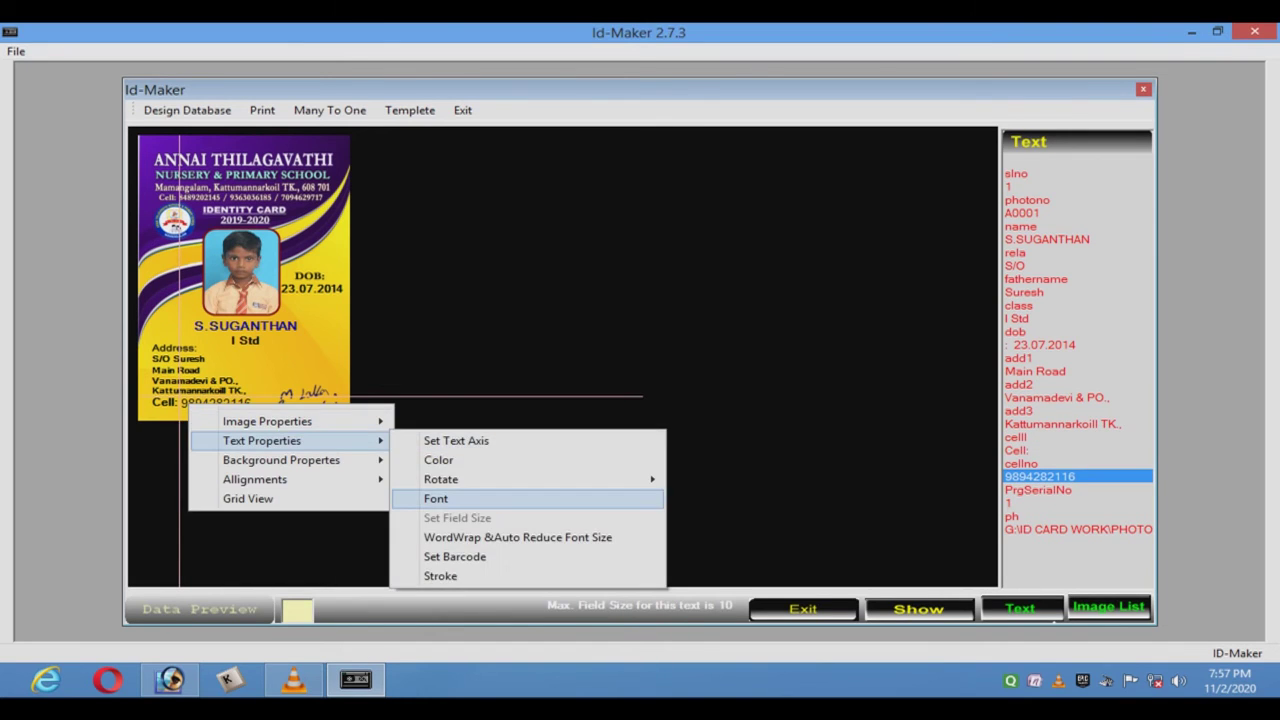
pyautogui.click(440, 497)
pyautogui.click(806, 190)
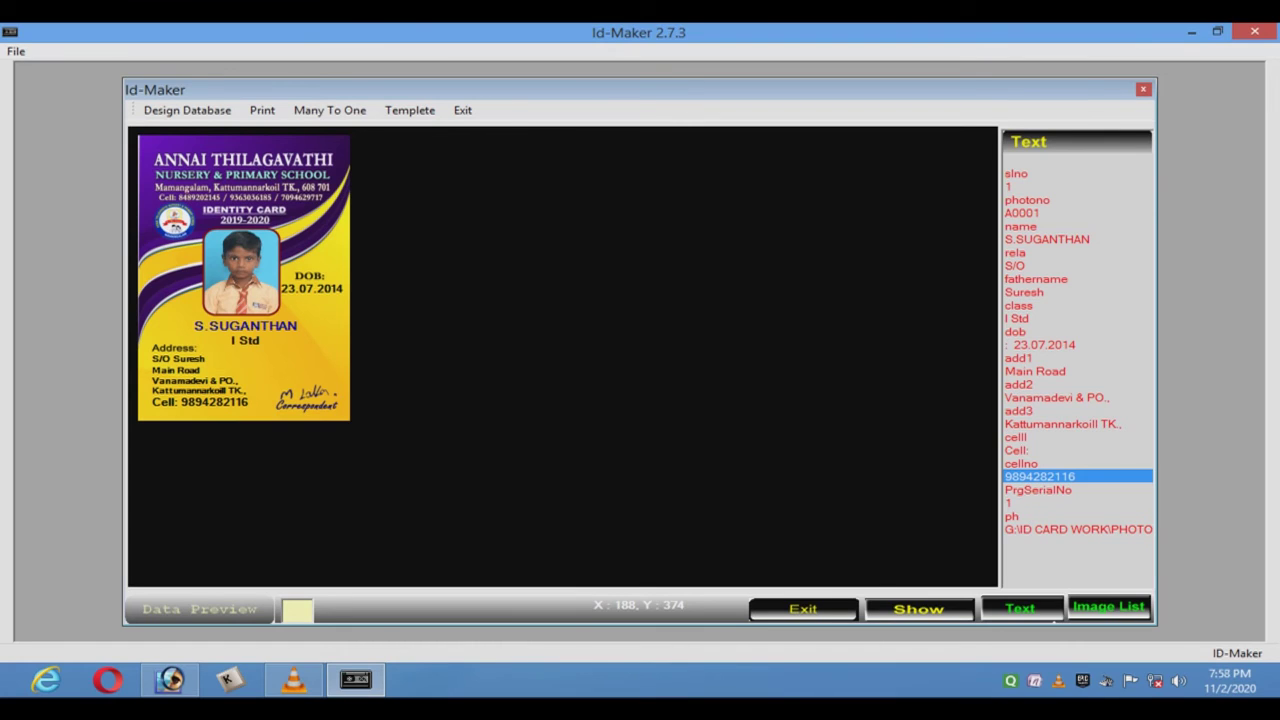
# Start creating all cards and browse to the ID CARD WORK folder on drive G: as the save location
pyautogui.click(262, 110)
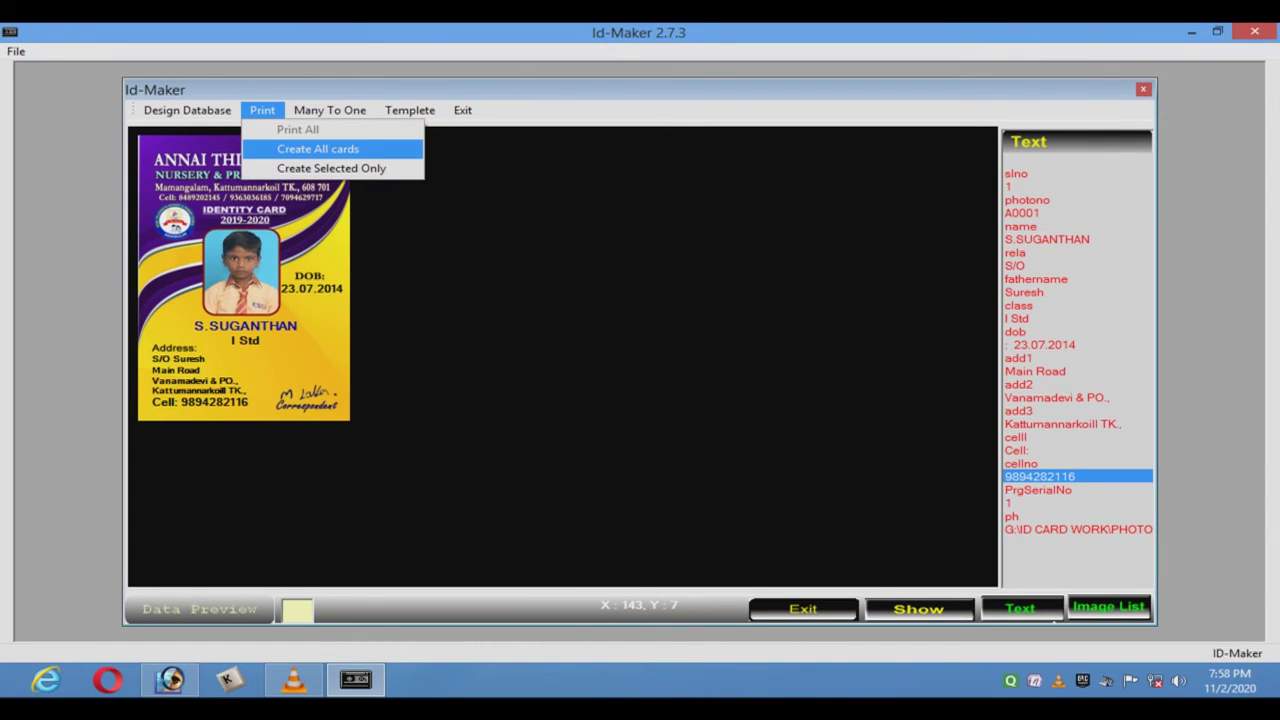
pyautogui.click(317, 148)
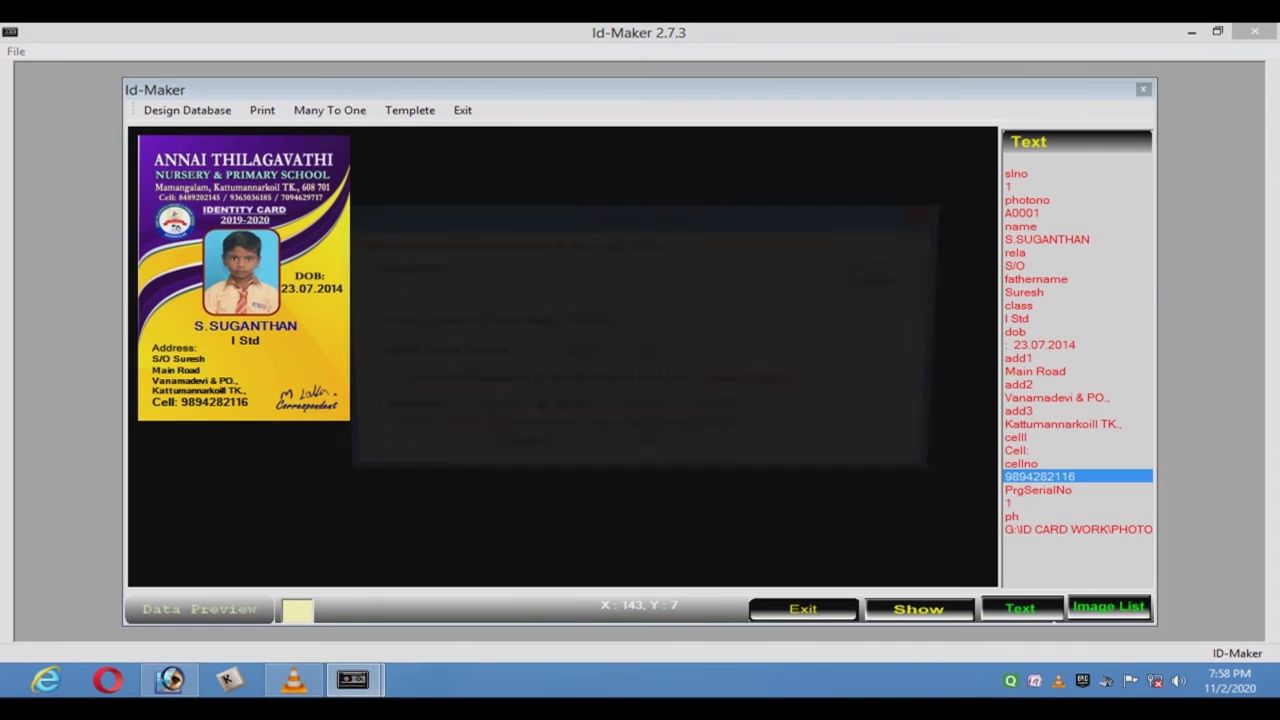
pyautogui.click(882, 281)
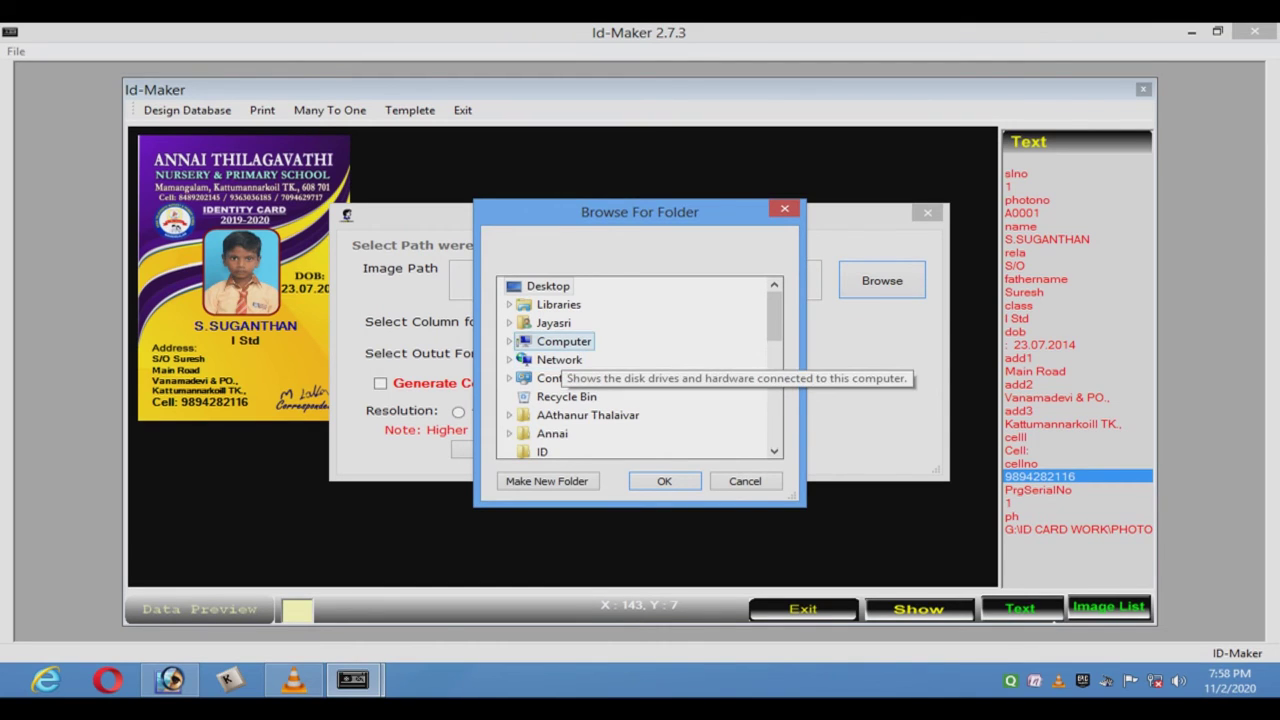
pyautogui.doubleClick(564, 341)
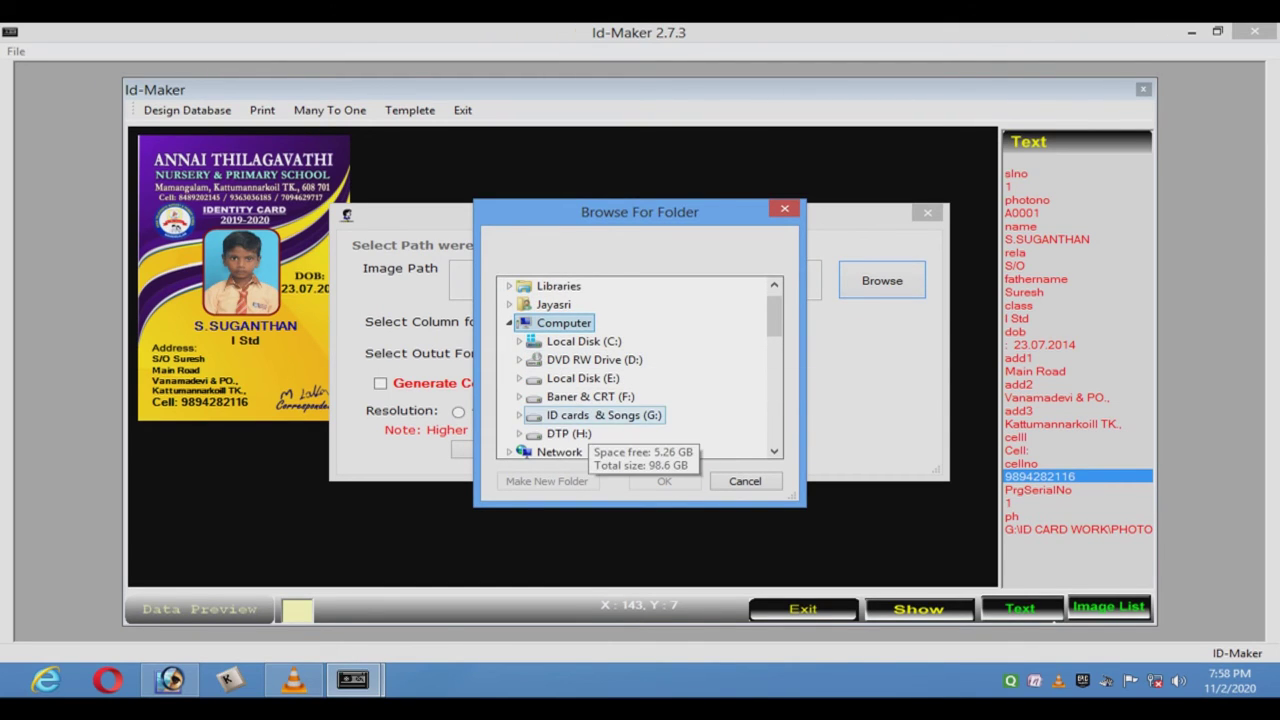
pyautogui.doubleClick(600, 415)
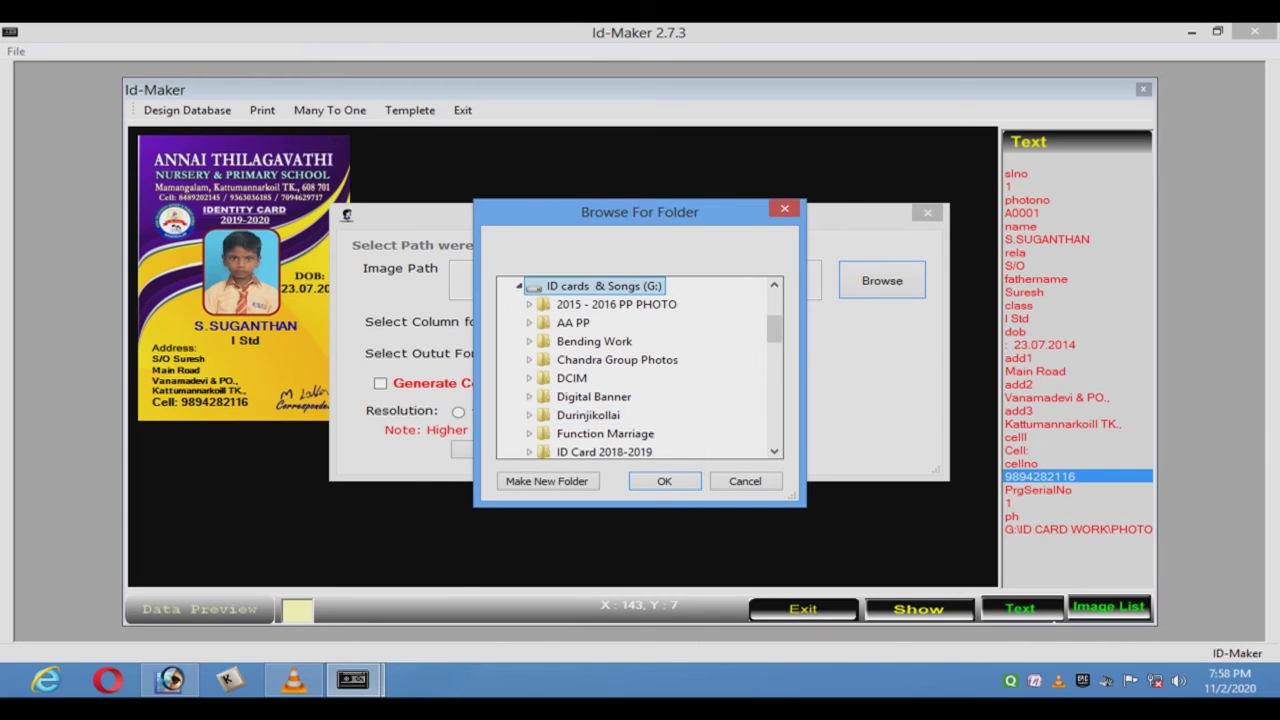
pyautogui.moveTo(775, 330); pyautogui.dragTo(775, 339)
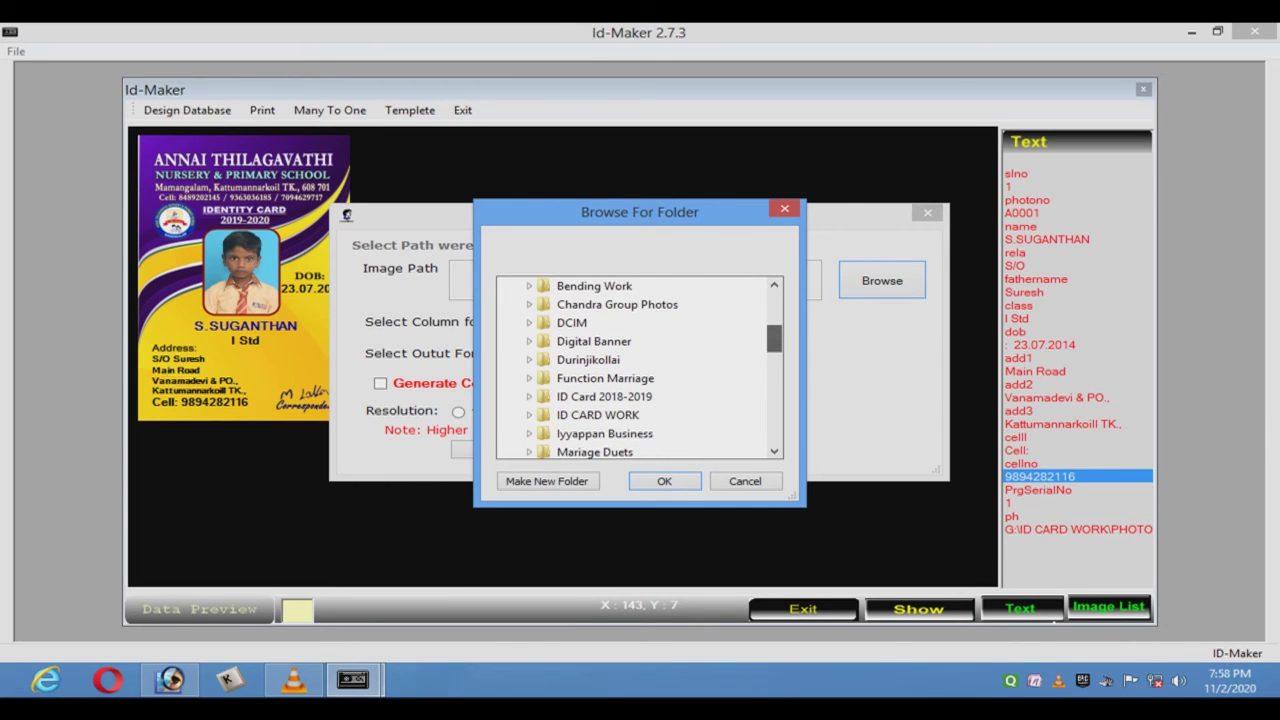
pyautogui.click(630, 415)
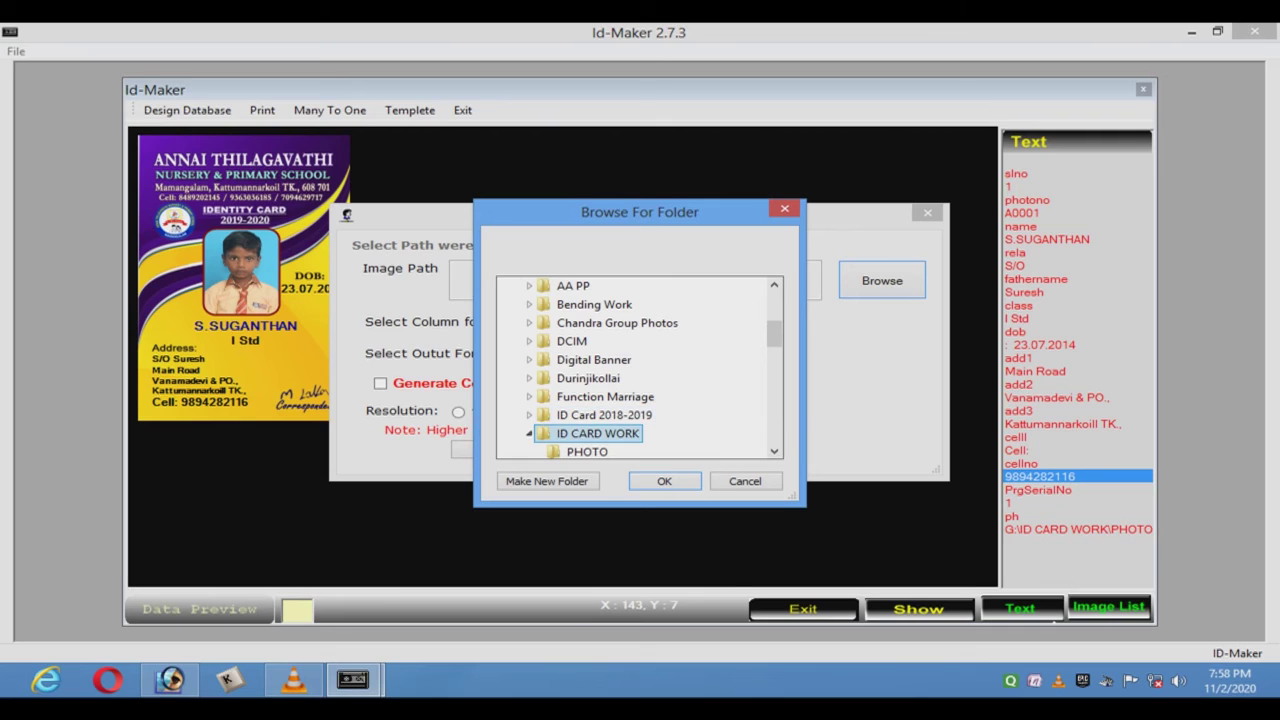
# Create a folder named FINAL CARD inside ID CARD WORK and use it as the image path
pyautogui.click(546, 481)
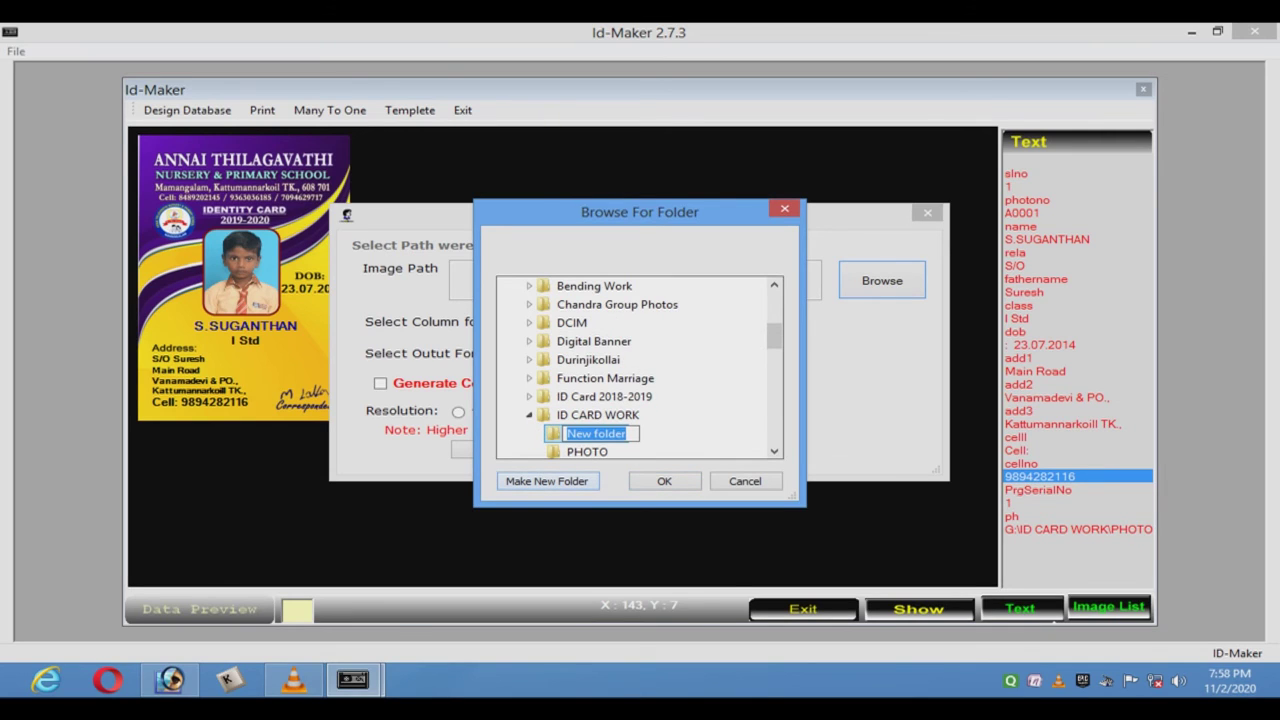
pyautogui.write('fINAL')
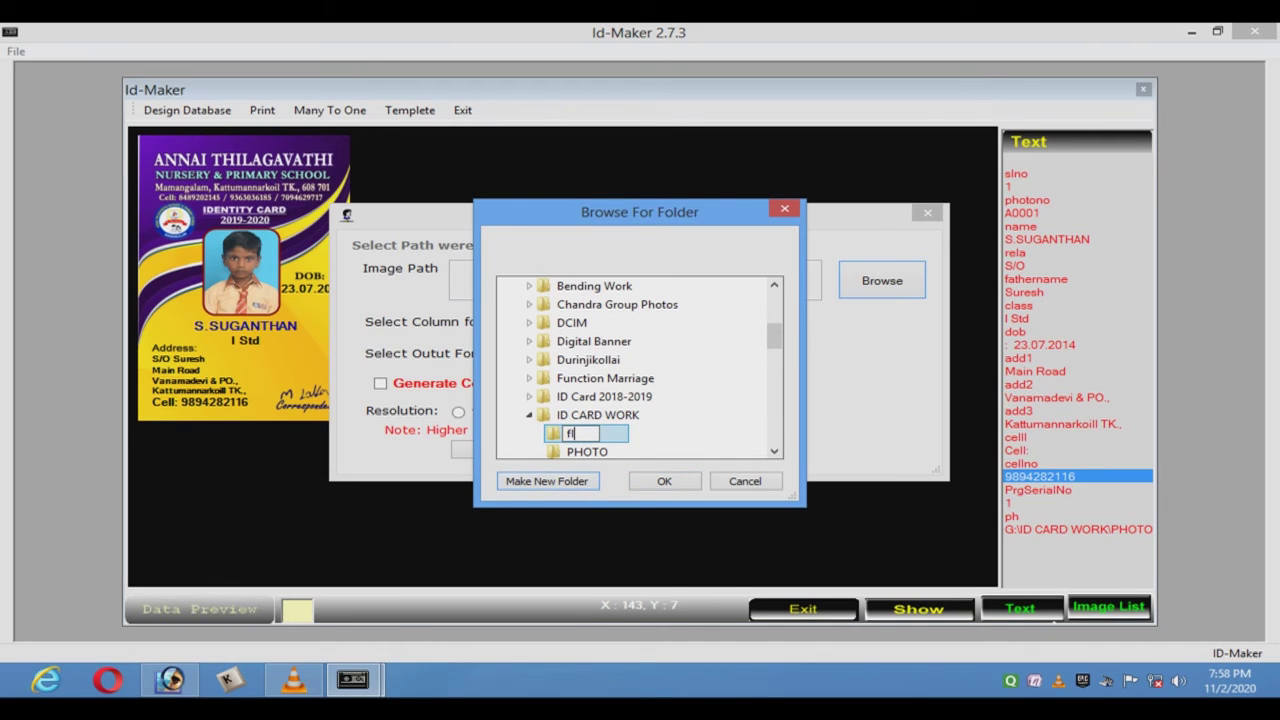
pyautogui.press('BackSpace')
pyautogui.press('BackSpace')
pyautogui.press('BackSpace')
pyautogui.write('FINAL CARD')
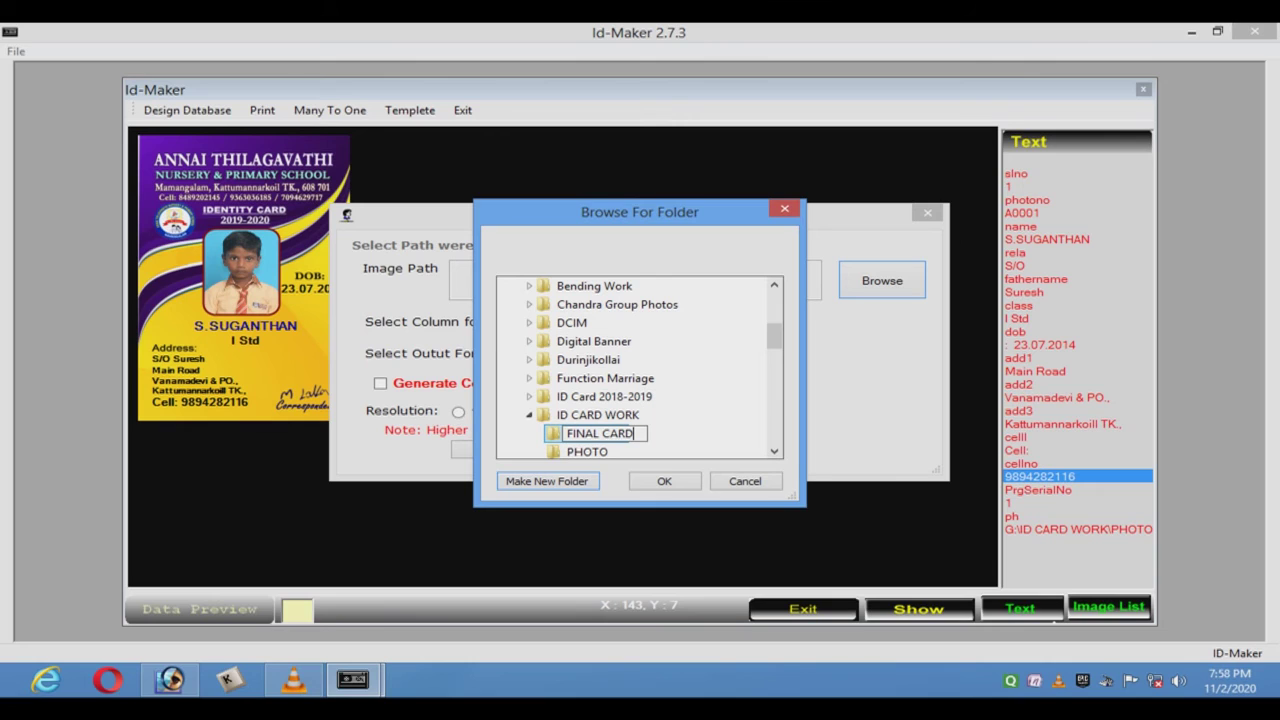
pyautogui.press('Return')
pyautogui.press('Return')
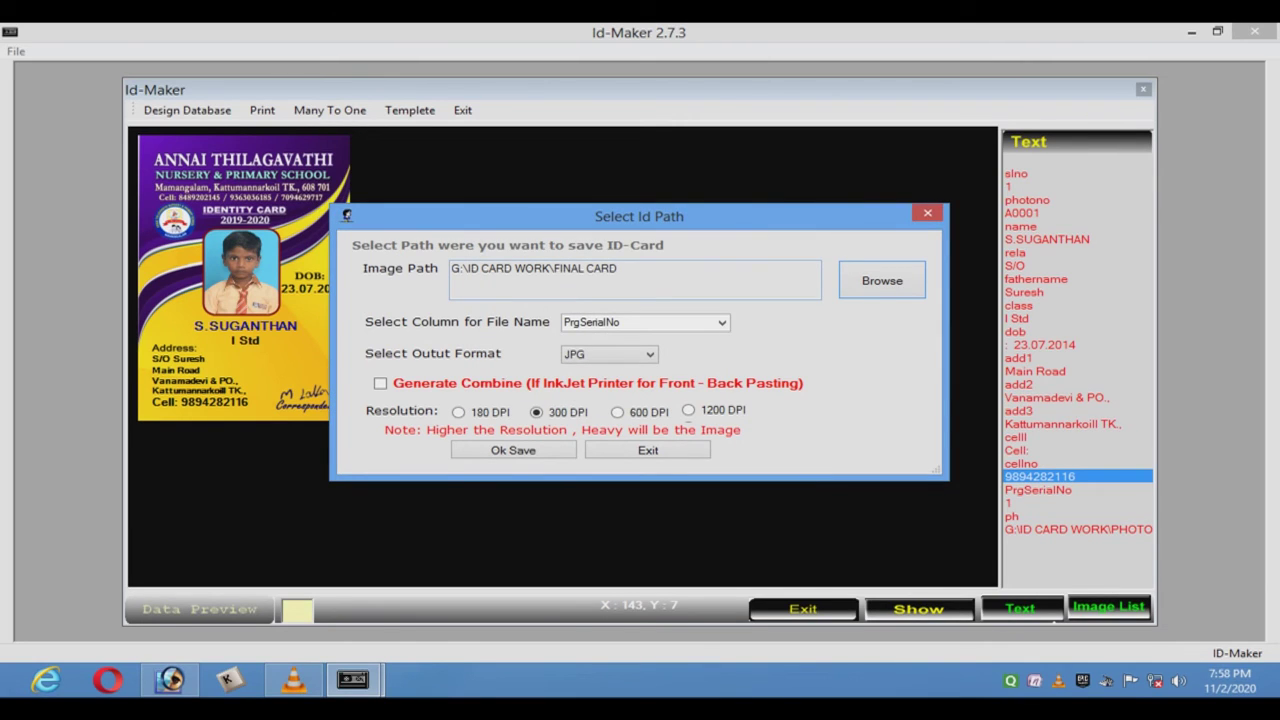
# Name the card files by the slno column and save all cards as JPG at 300 DPI
pyautogui.click(721, 322)
pyautogui.click(600, 339)
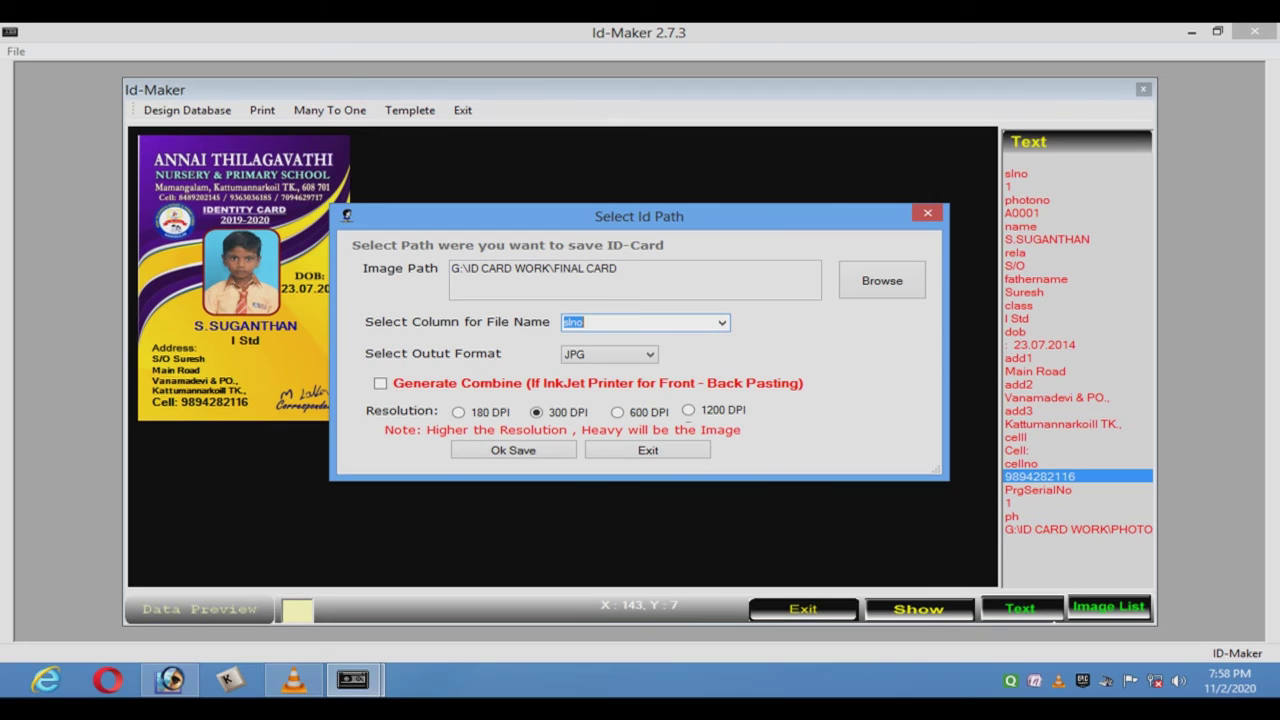
pyautogui.moveTo(640, 216); pyautogui.dragTo(642, 194)
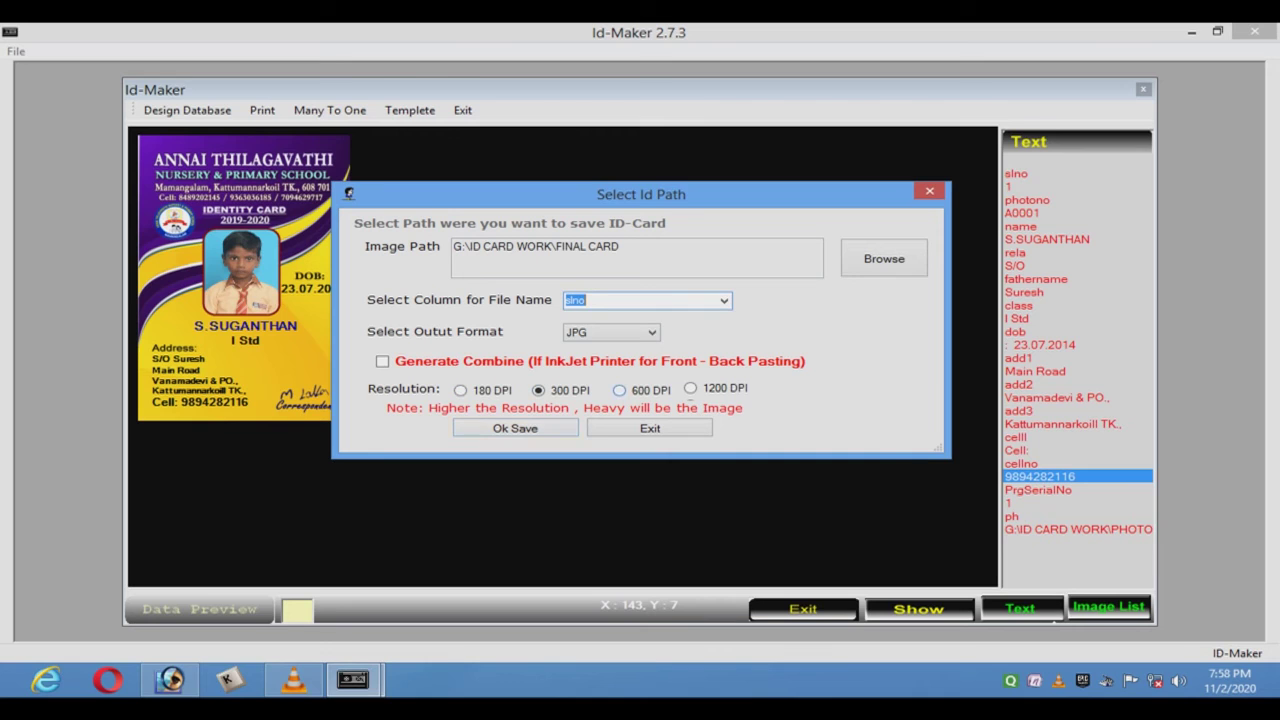
pyautogui.click(515, 428)
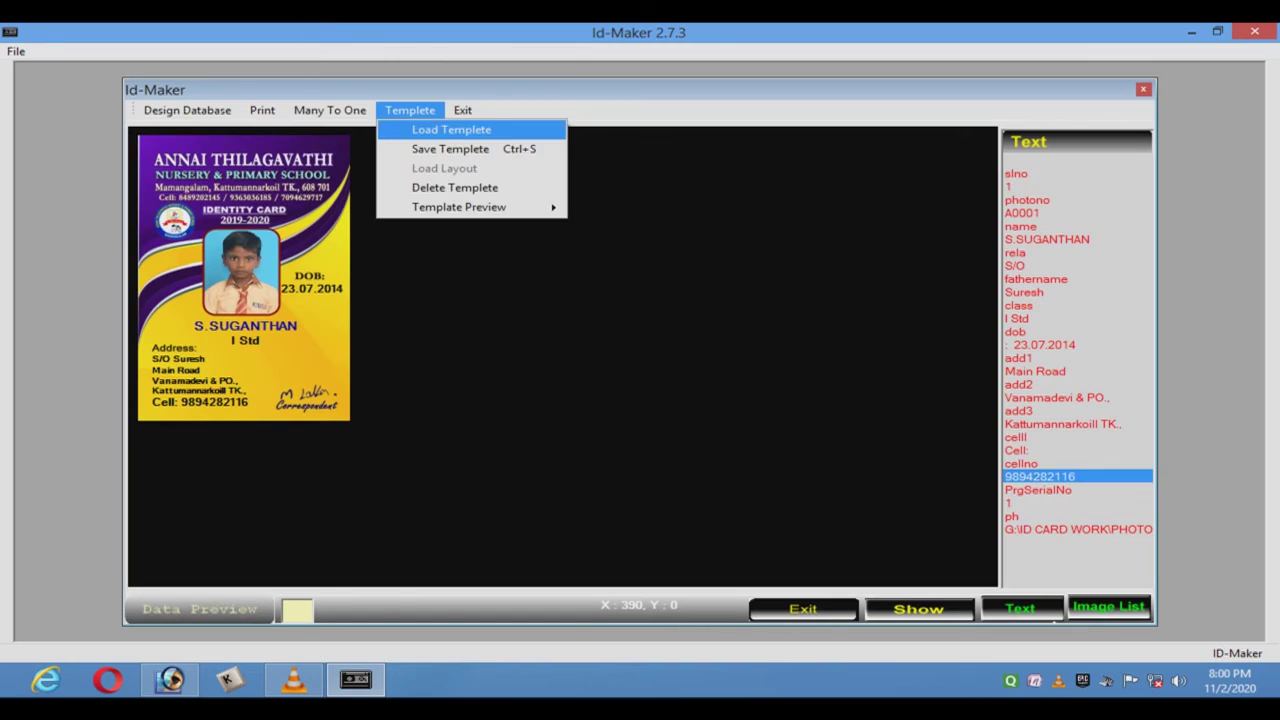
# Open the Many To One layout for setting cards on a sheet and choose A4 Horizontal paper
pyautogui.moveTo(335, 111)
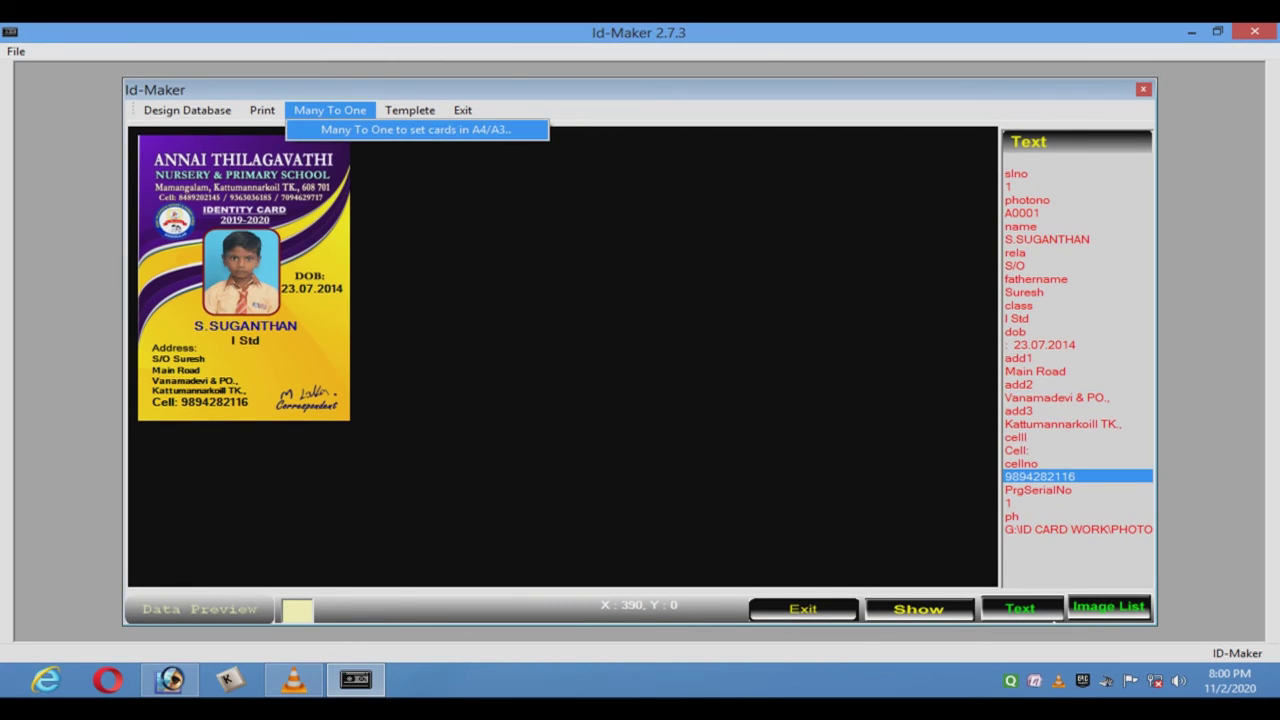
pyautogui.click(416, 130)
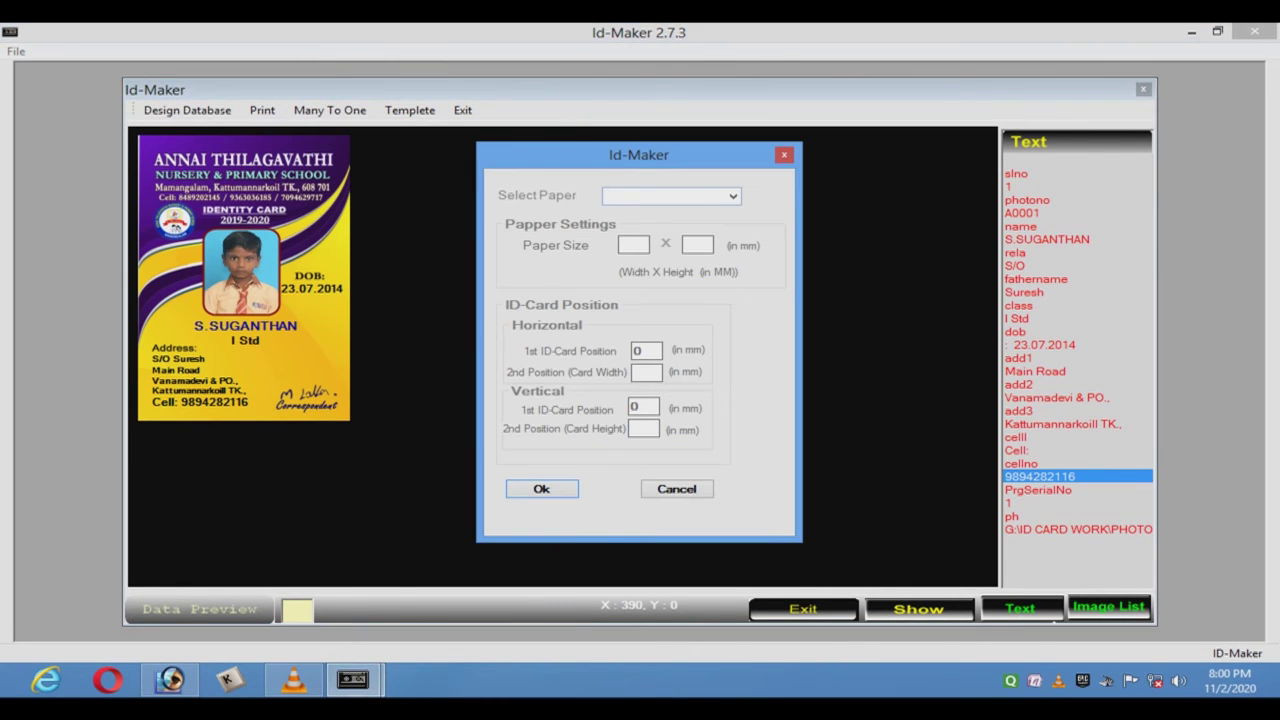
pyautogui.click(733, 196)
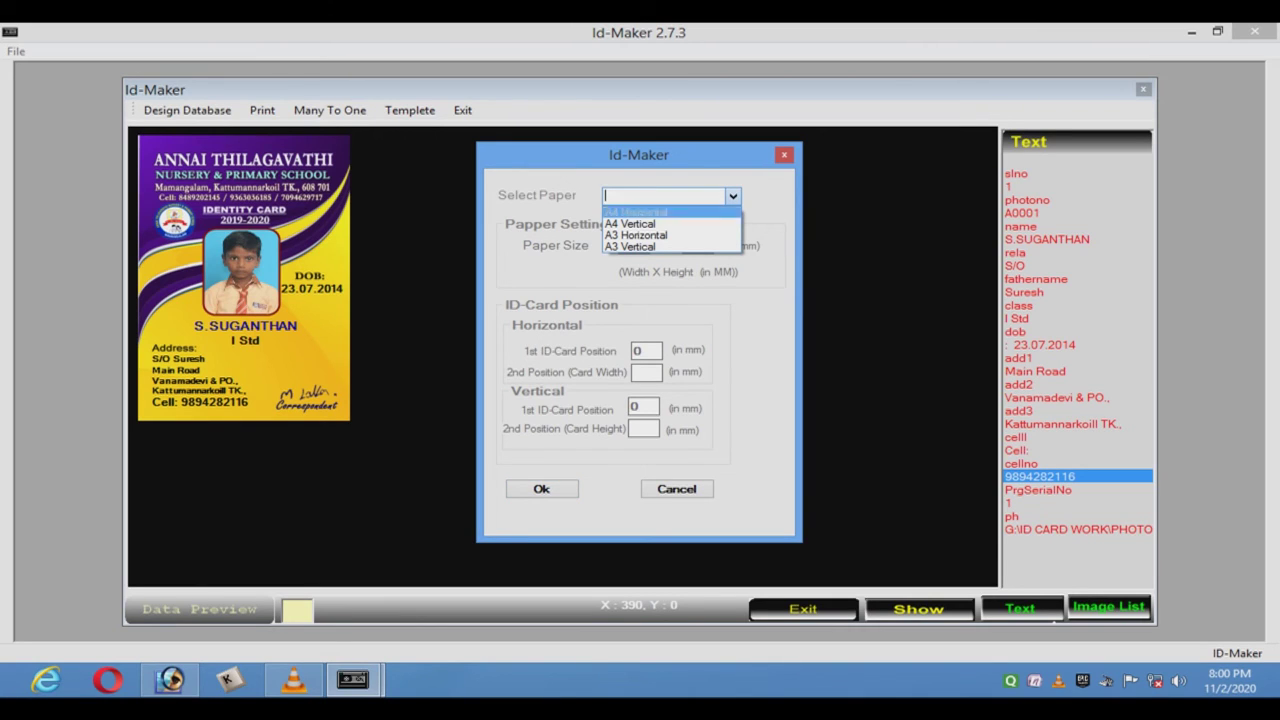
pyautogui.click(637, 212)
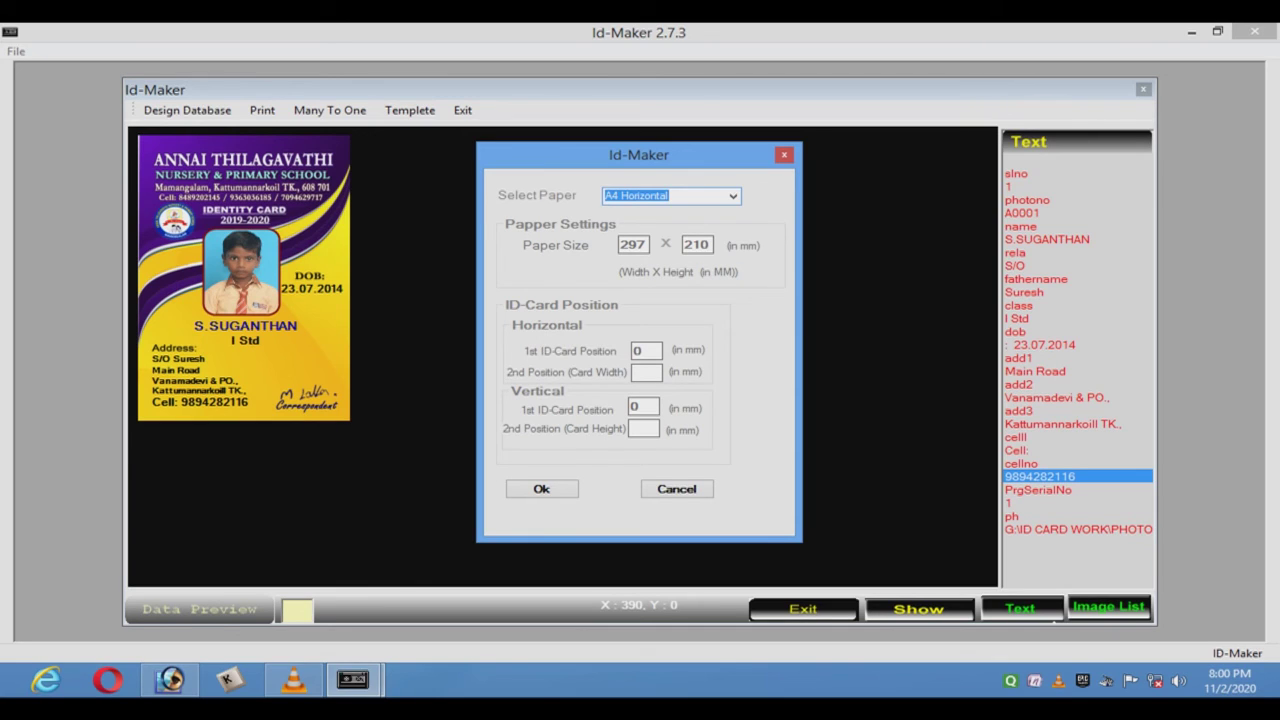
# Set the paper width to 310 mm, with second card positions of 60 mm horizontally and 100 mm vertically
pyautogui.click(646, 372)
pyautogui.press('Tab')
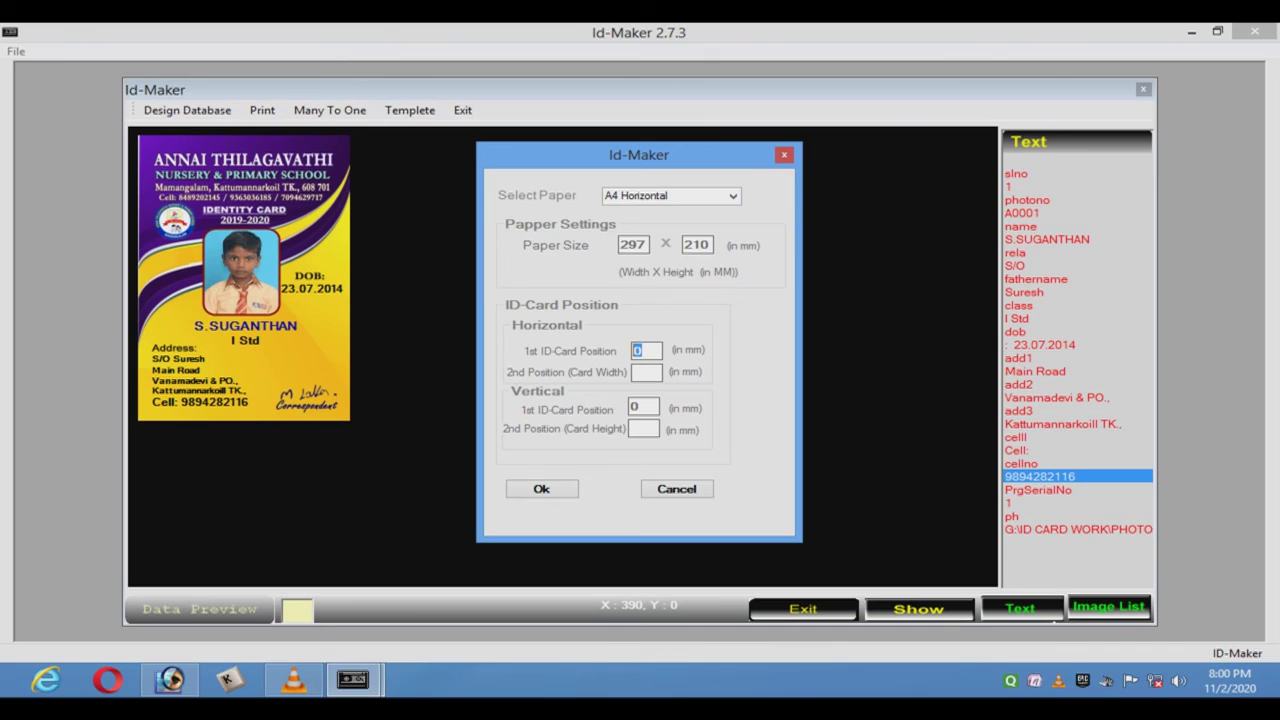
pyautogui.press('Tab')
pyautogui.write('60')
pyautogui.moveTo(647, 245); pyautogui.dragTo(617, 245)
pyautogui.write('310')
pyautogui.click(643, 429)
pyautogui.write('100')
# Re-enter 60 mm as the horizontal card width and generate the many-to-one card sheets
pyautogui.moveTo(652, 373); pyautogui.dragTo(630, 373)
pyautogui.write('58')
pyautogui.press('BackSpace')
pyautogui.press('BackSpace')
pyautogui.write('60')
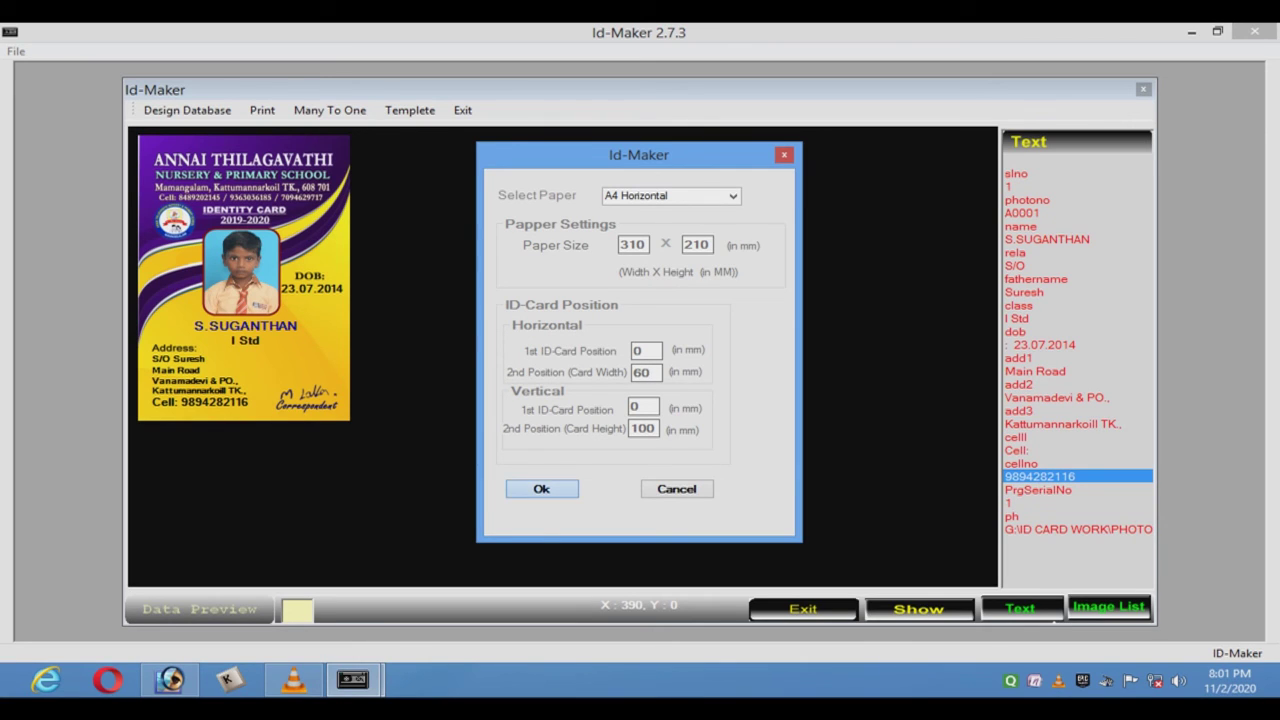
pyautogui.click(541, 488)
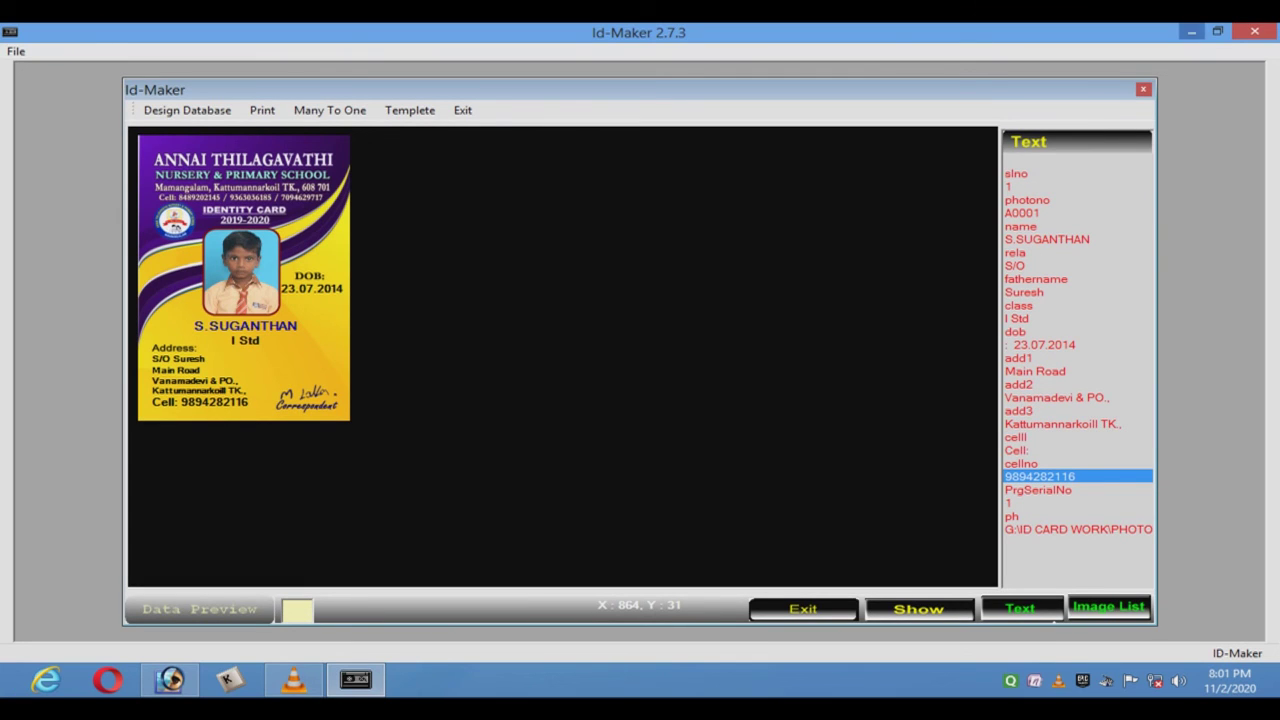
# Switch to File Explorer and open the Front folder in ID CARD WORK\FINAL CARD\ID-Maker\Many To 1 on drive G:
pyautogui.click(1191, 32)
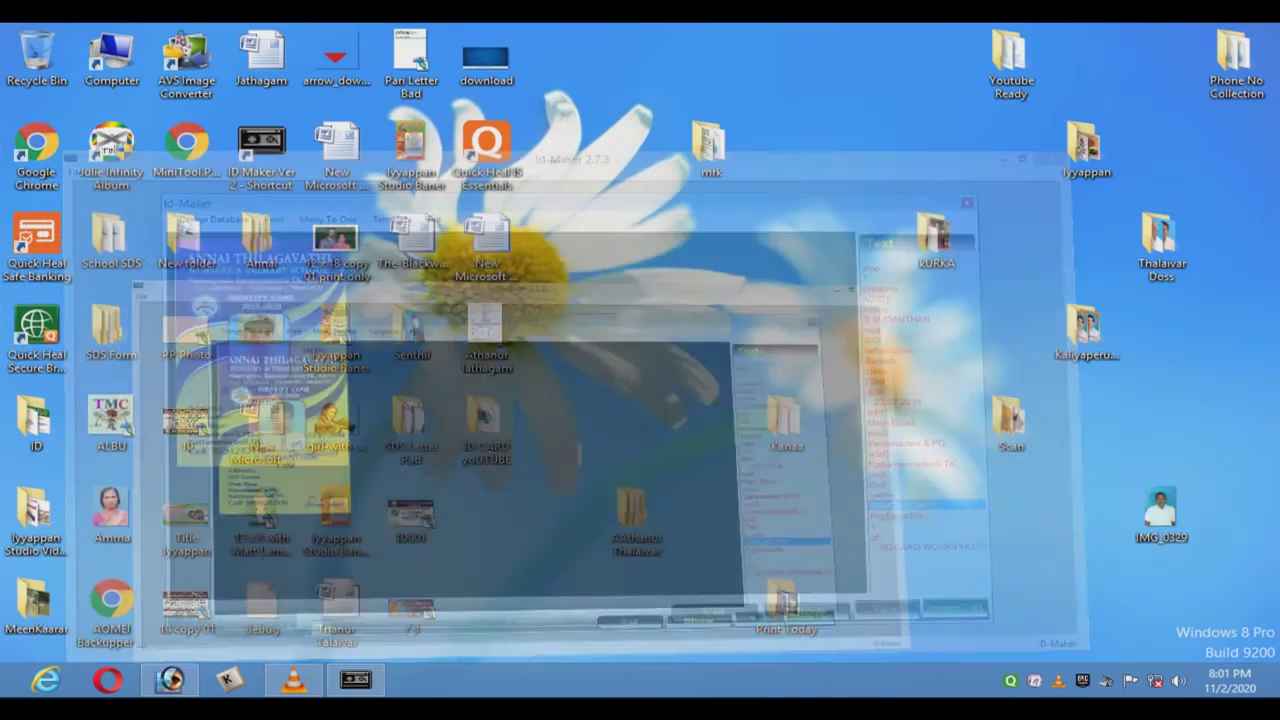
pyautogui.doubleClick(111, 55)
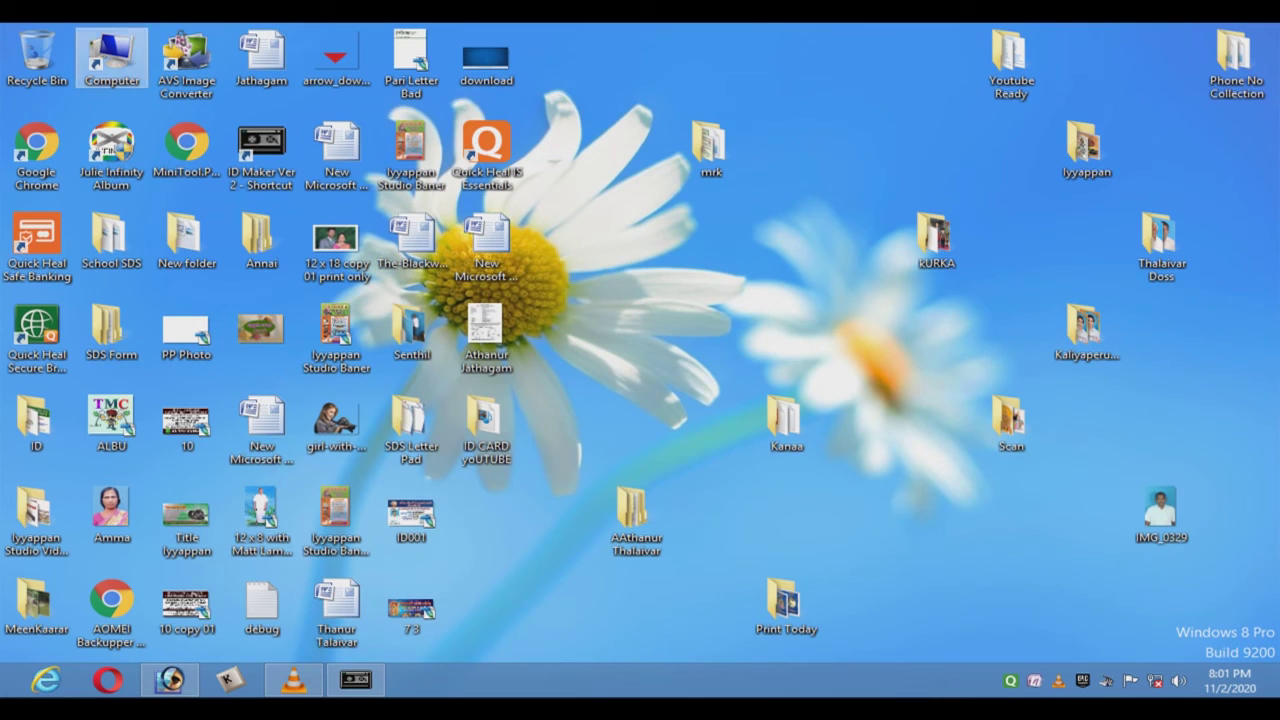
pyautogui.doubleClick(467, 243)
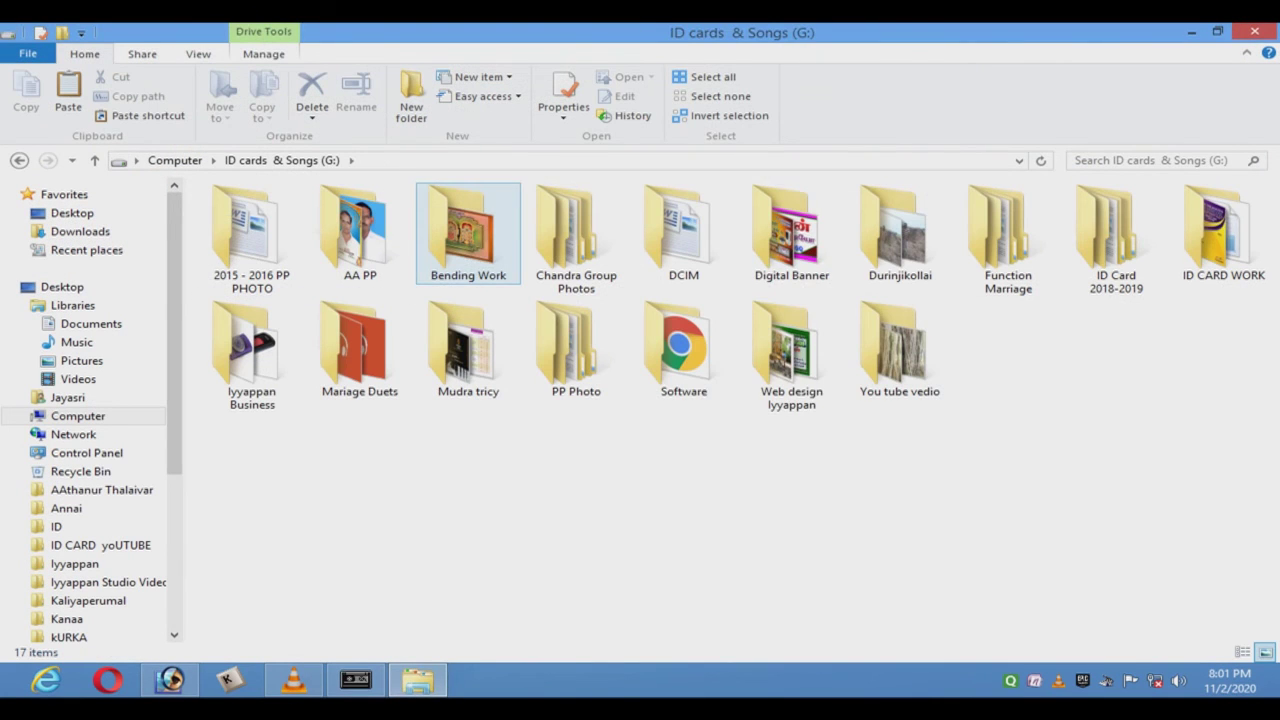
pyautogui.doubleClick(1222, 235)
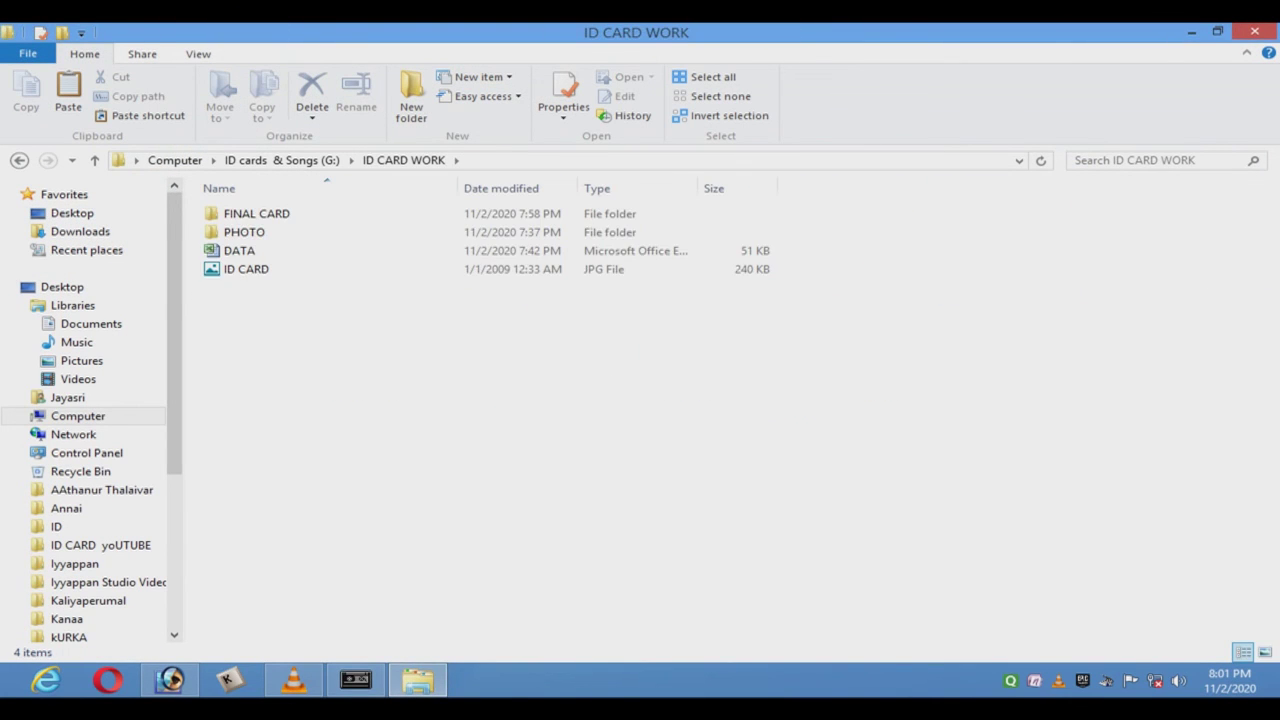
pyautogui.doubleClick(250, 209)
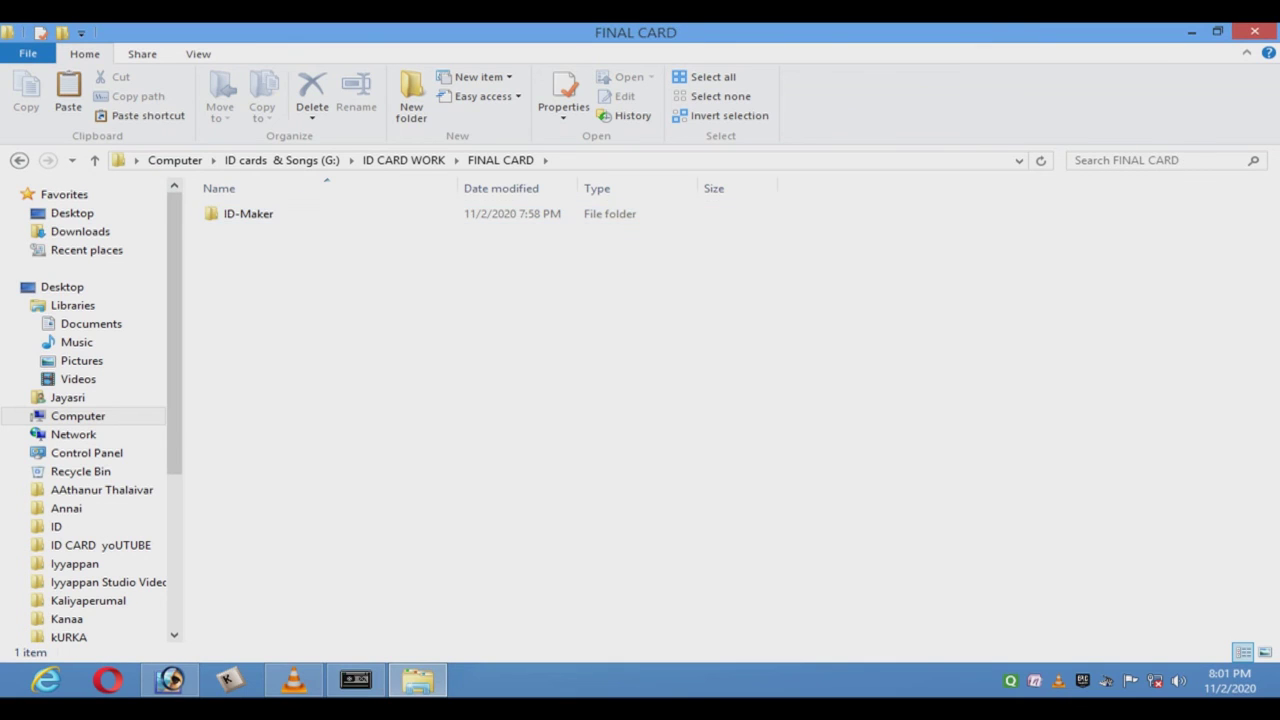
pyautogui.doubleClick(250, 213)
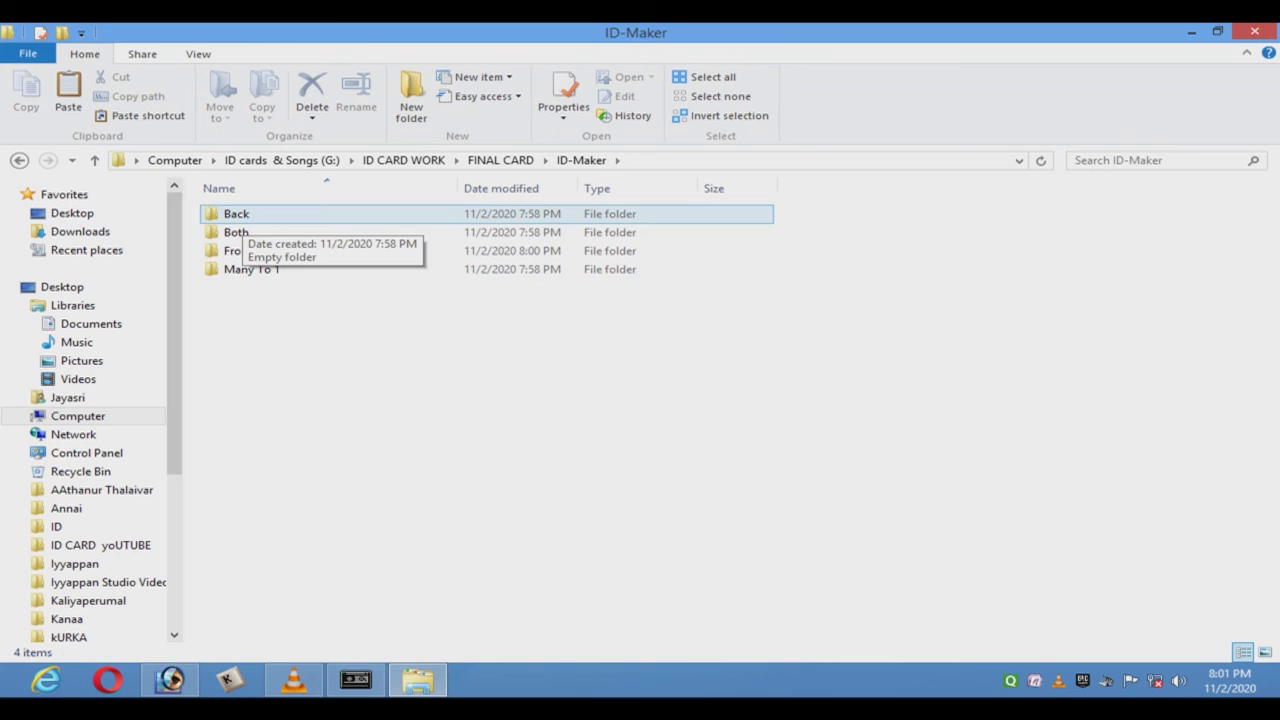
pyautogui.doubleClick(250, 269)
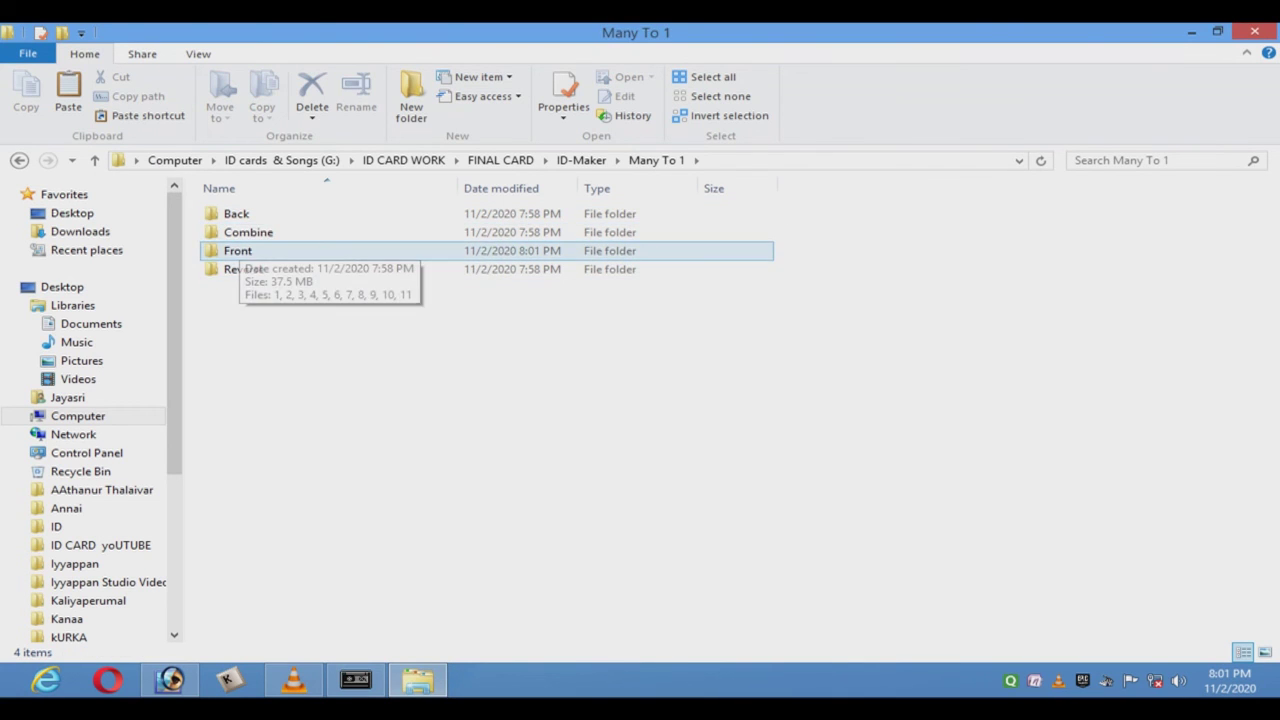
pyautogui.doubleClick(238, 251)
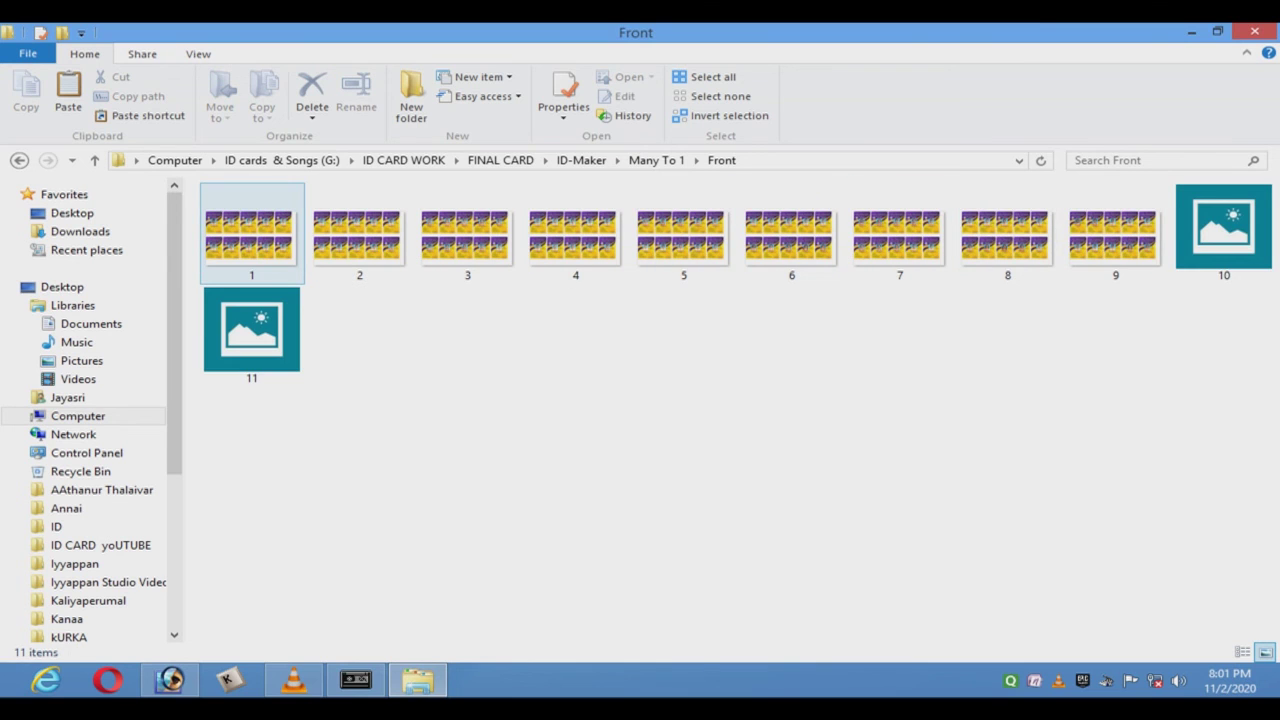
# Enlarge the sheet thumbnails and preview sheet 1 in Windows Photo Viewer, checking both rows of cards up close
pyautogui.scroll(5, 500, 290)
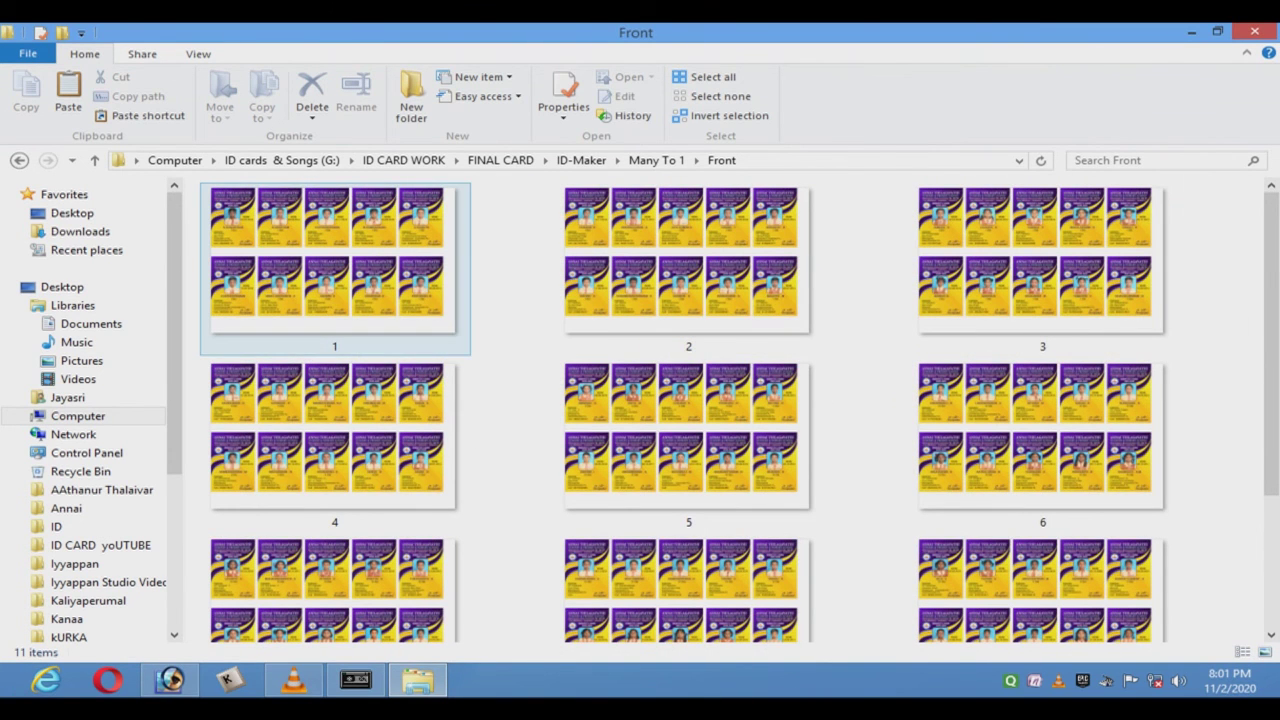
pyautogui.rightClick(313, 262)
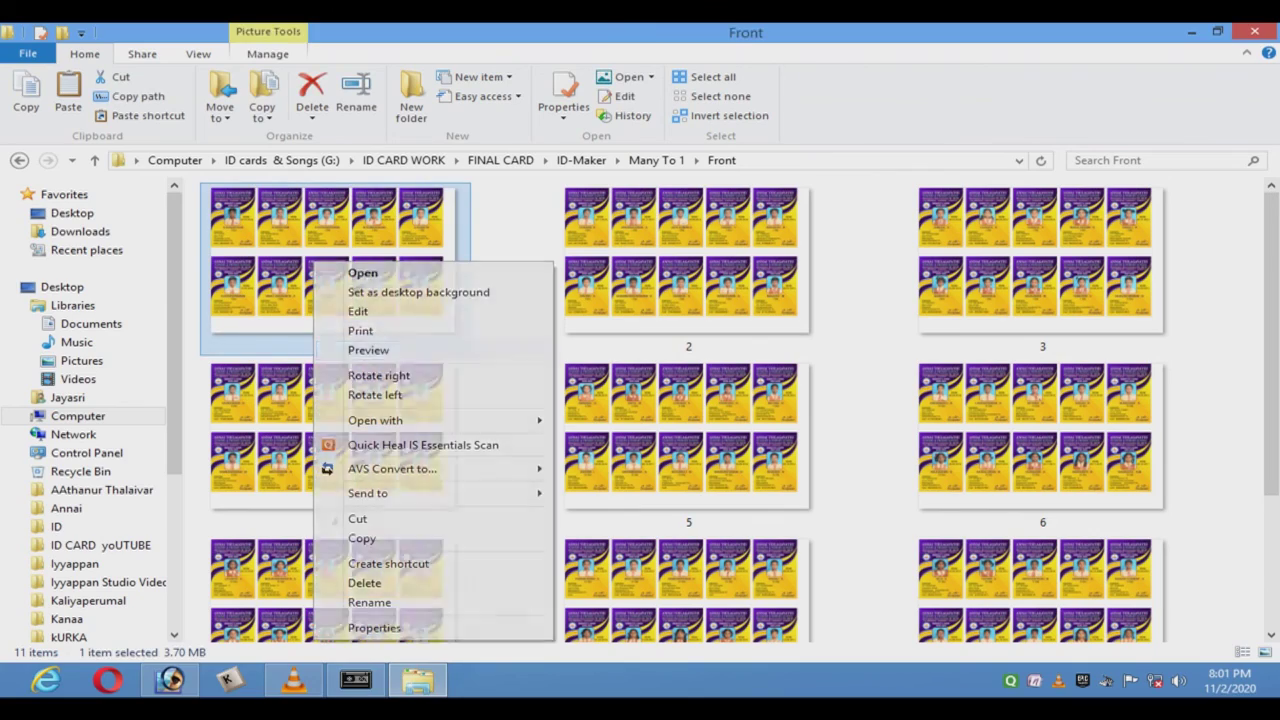
pyautogui.click(368, 351)
pyautogui.scroll(2, 620, 310)
pyautogui.scroll(-1, 620, 310)
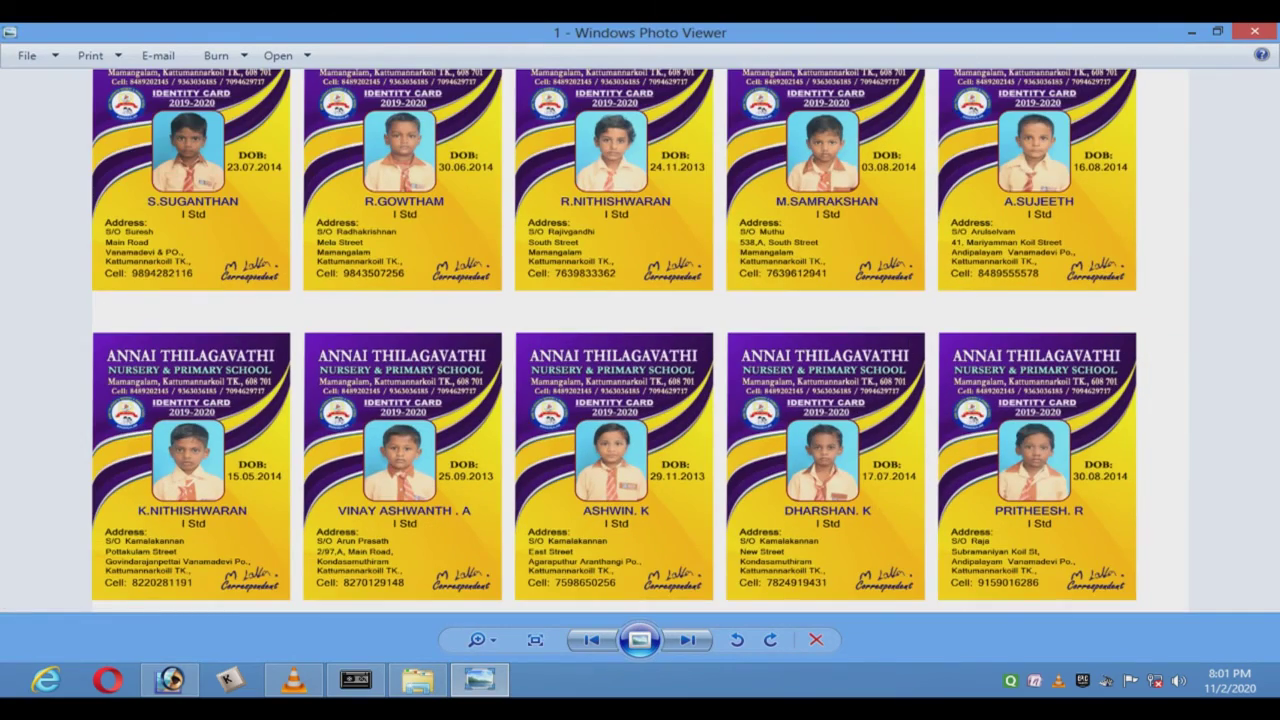
pyautogui.scroll(-1, 638, 302)
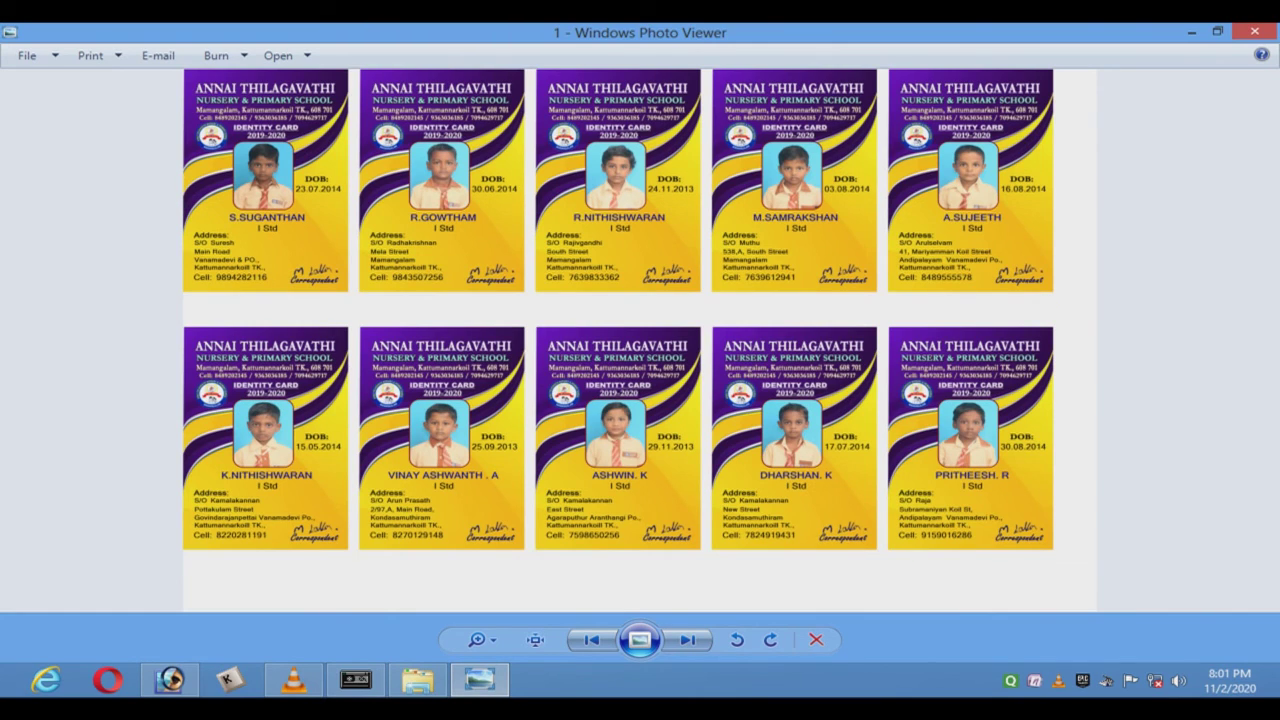
# Browse through card sheets 2 to 7 to check their layout and student details
pyautogui.press('Right')
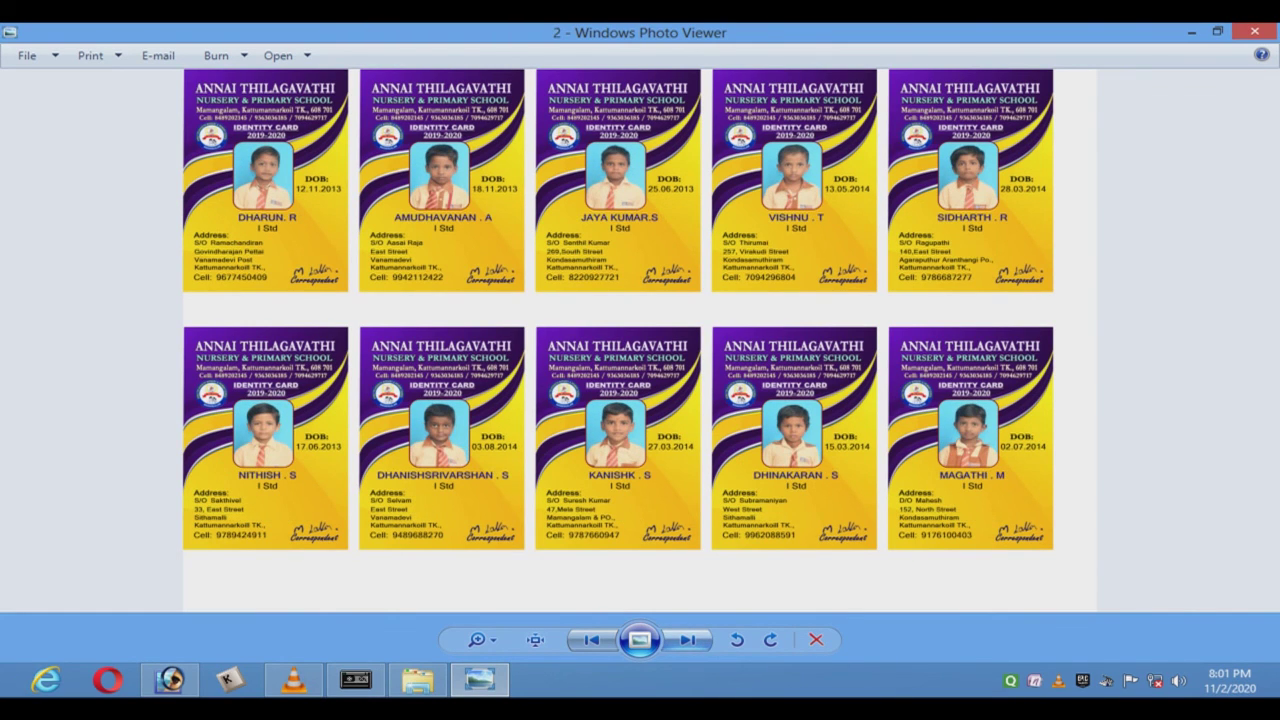
pyautogui.press('Right')
pyautogui.press('Right')
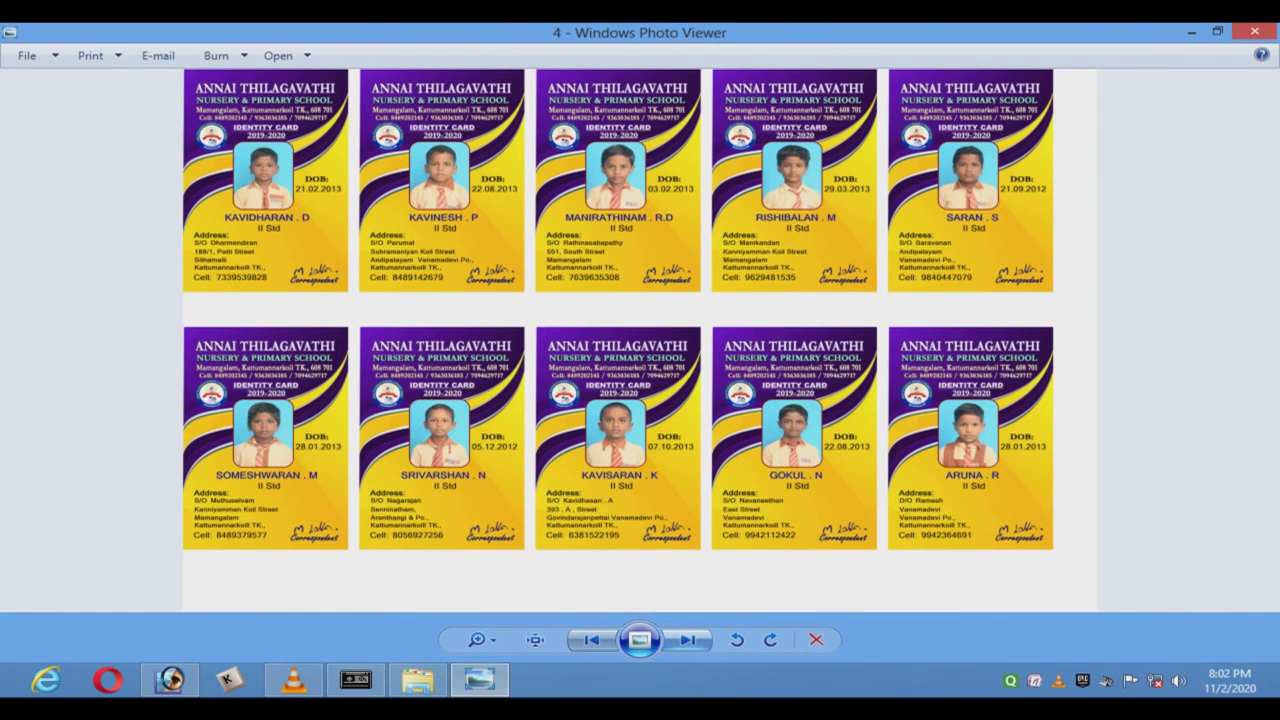
pyautogui.press('Right')
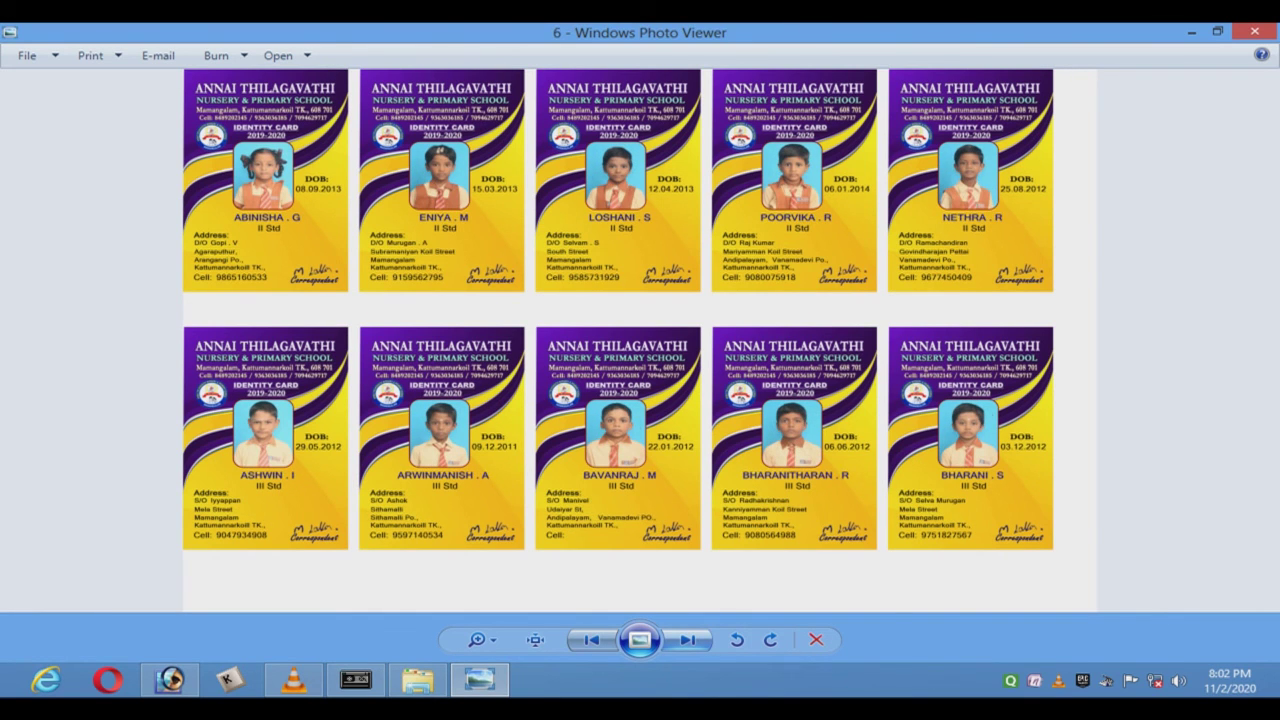
pyautogui.press('Right')
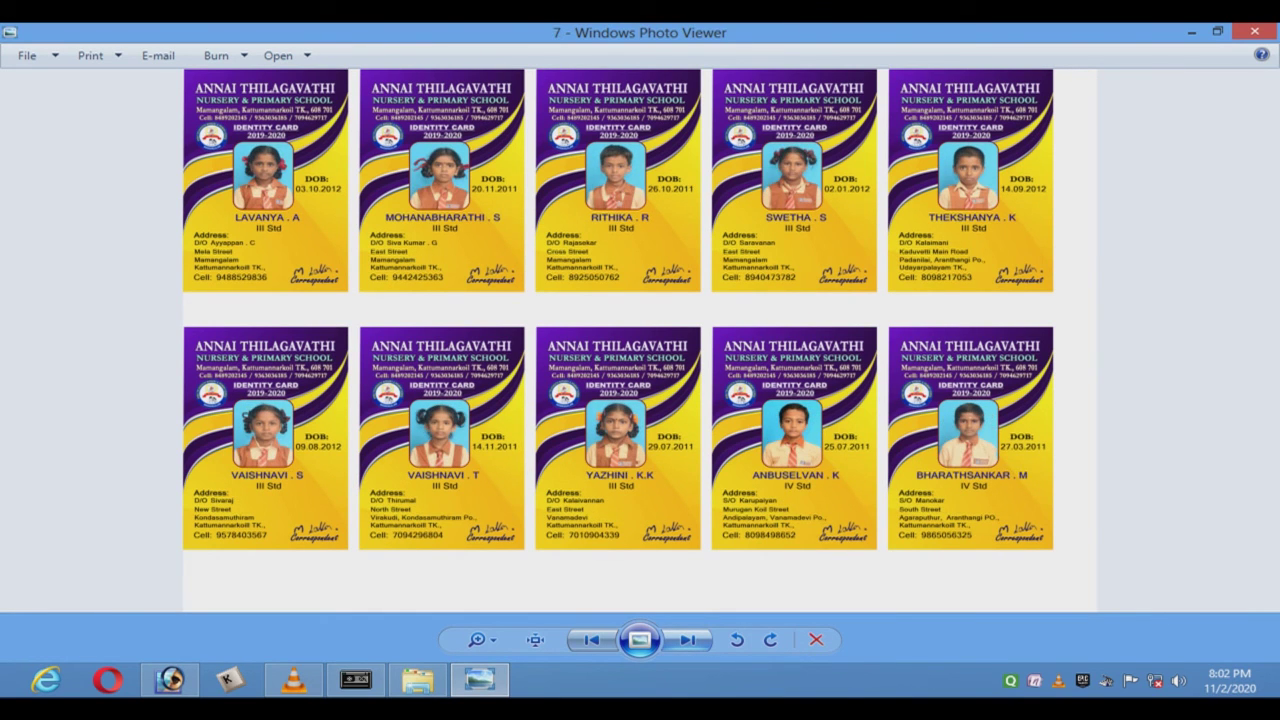